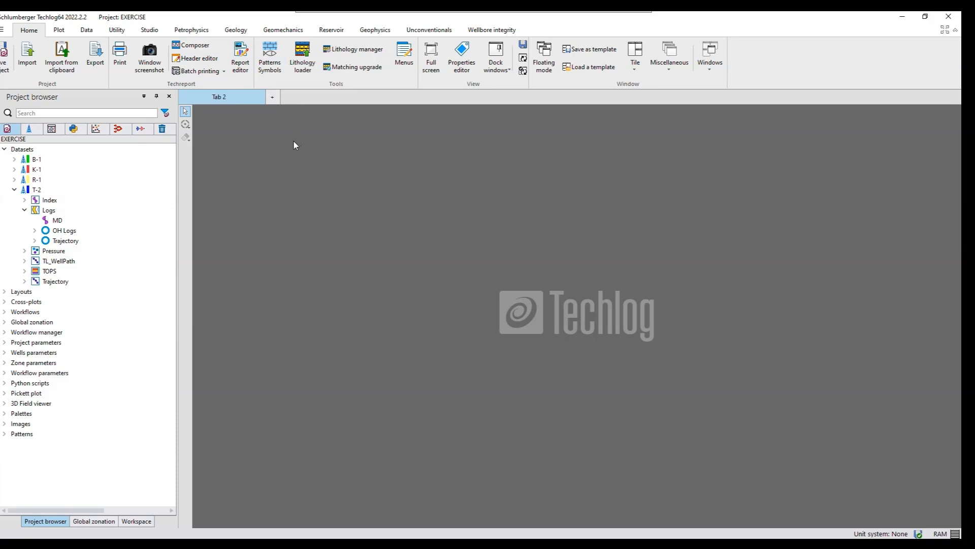
- Review the geomechanics elastic property and rock strength methods, and list the OH Logs variables of well T-2
click(284, 35)
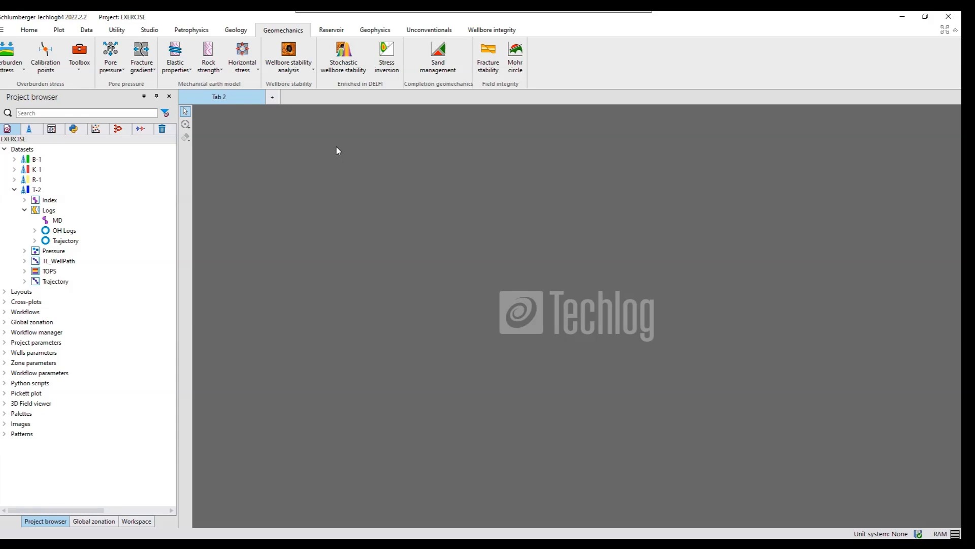
click(189, 72)
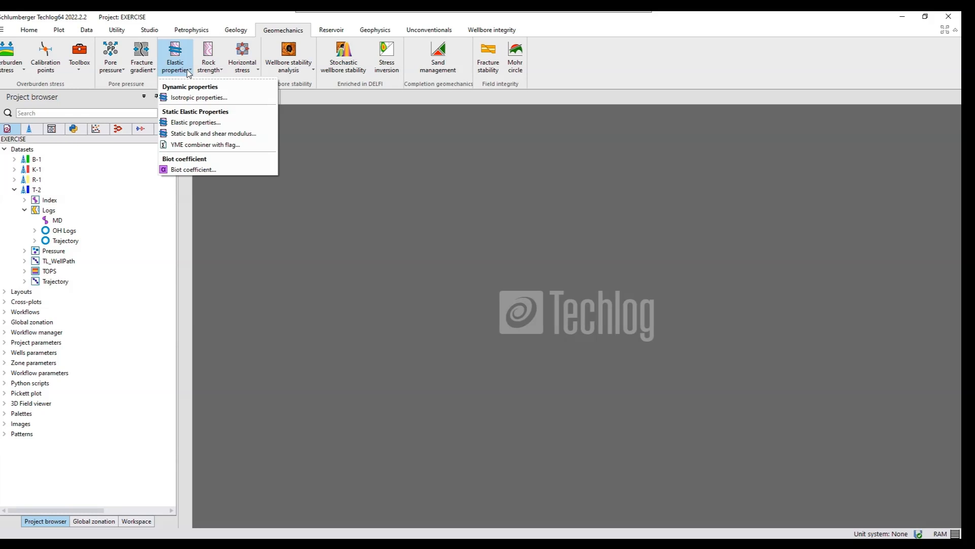
click(218, 71)
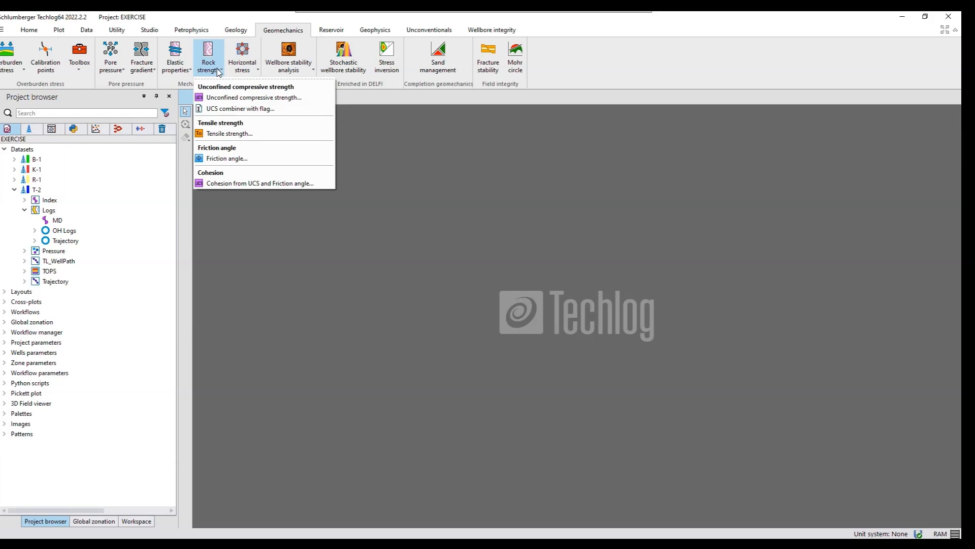
click(35, 232)
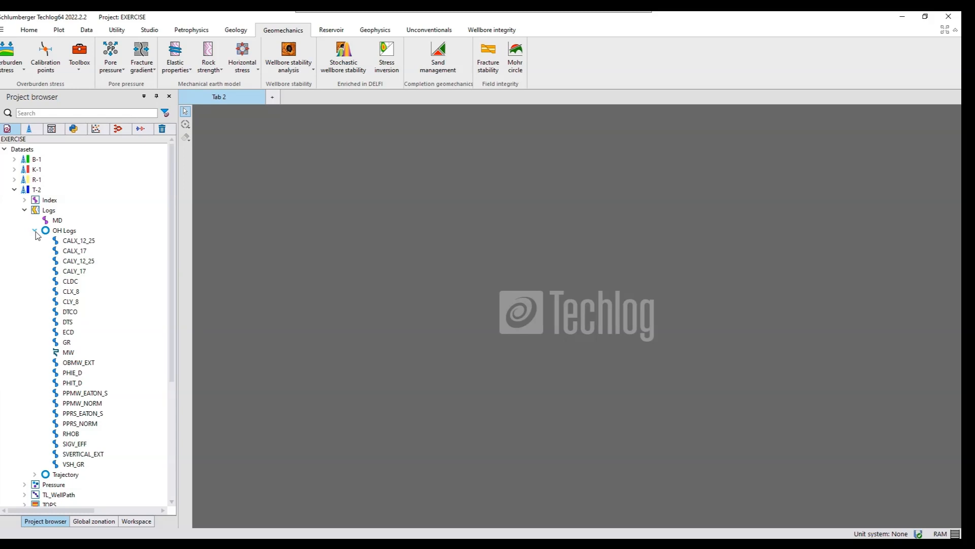
- Start a dynamic Isotropic properties computation, selecting well T-2 and showing only variable families as inputs
click(190, 74)
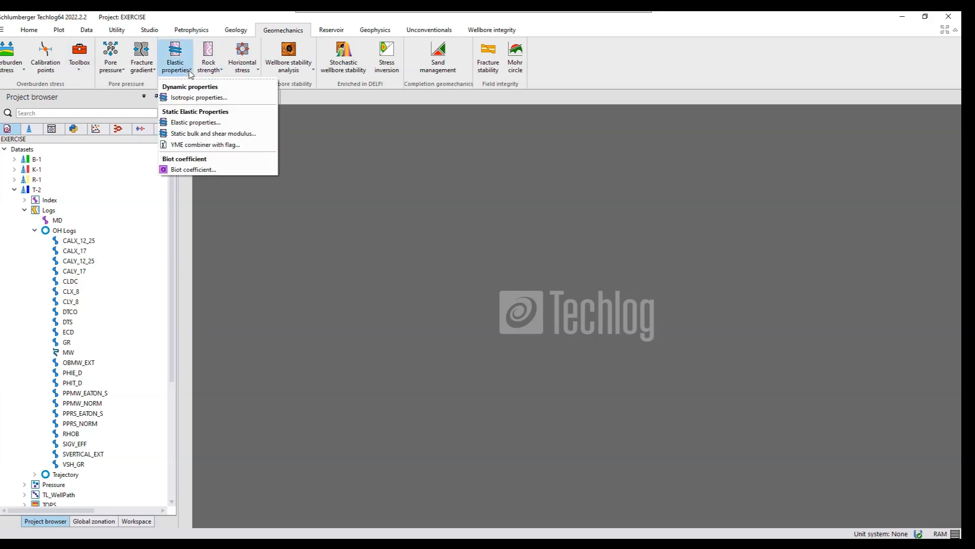
click(188, 98)
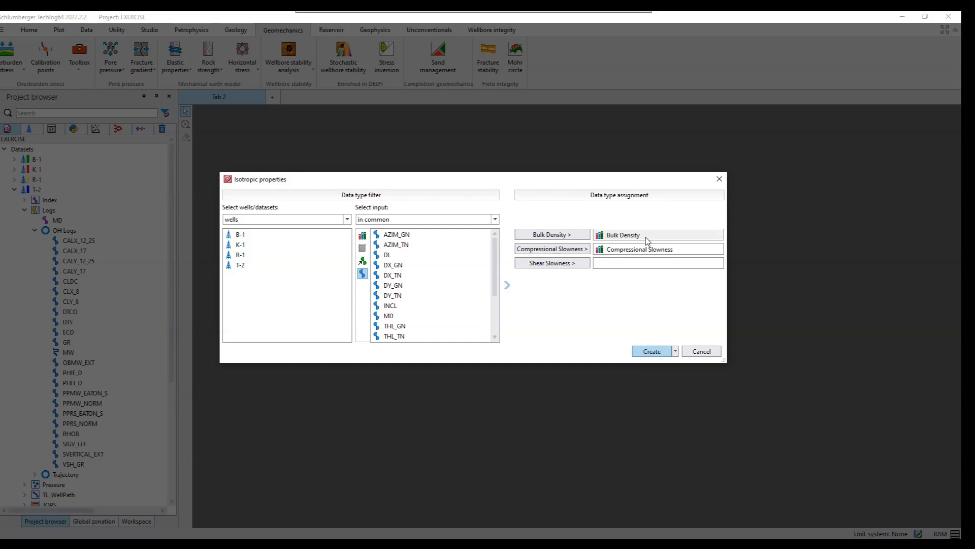
click(243, 265)
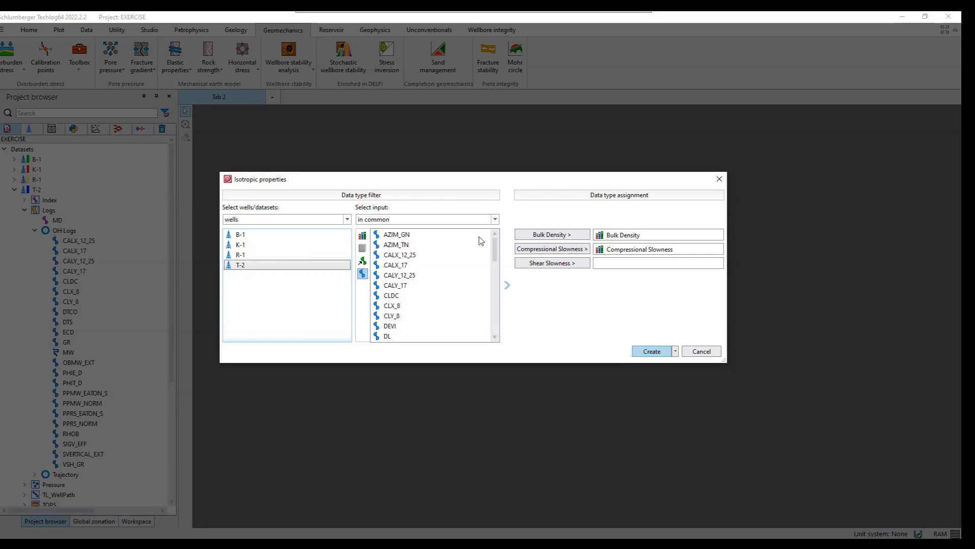
click(362, 237)
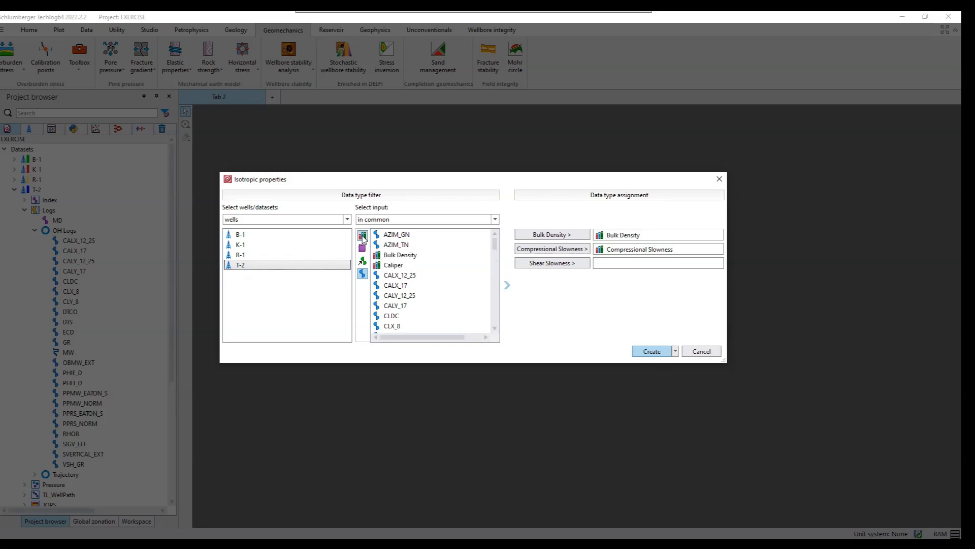
click(363, 275)
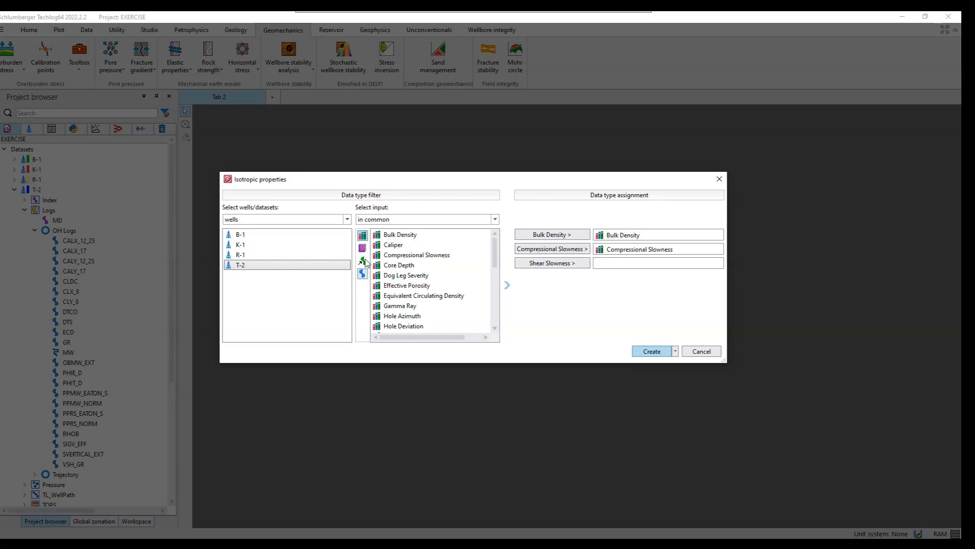
- Assign the Bulk Density, Compressional Slowness and Shear Slowness families to their matching inputs and create the isotropic properties method
click(408, 237)
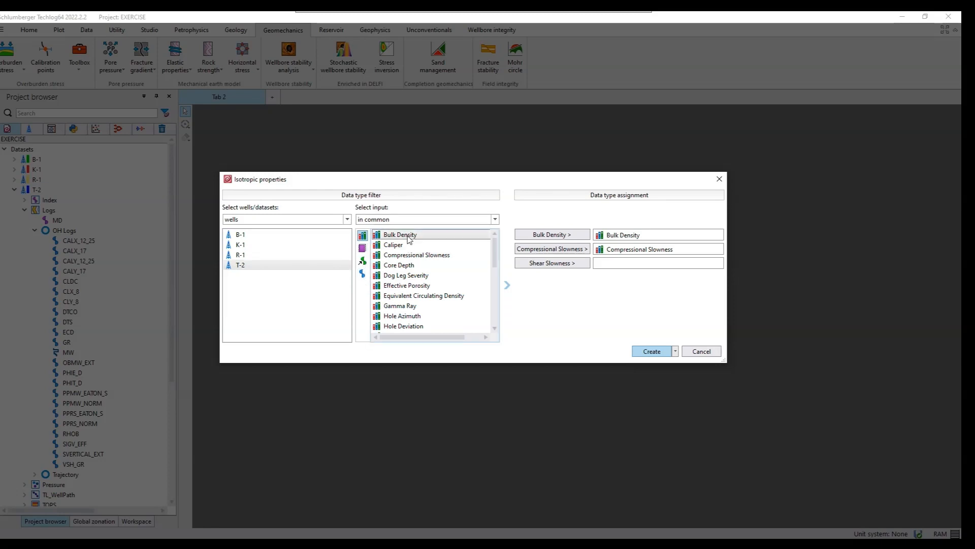
click(577, 235)
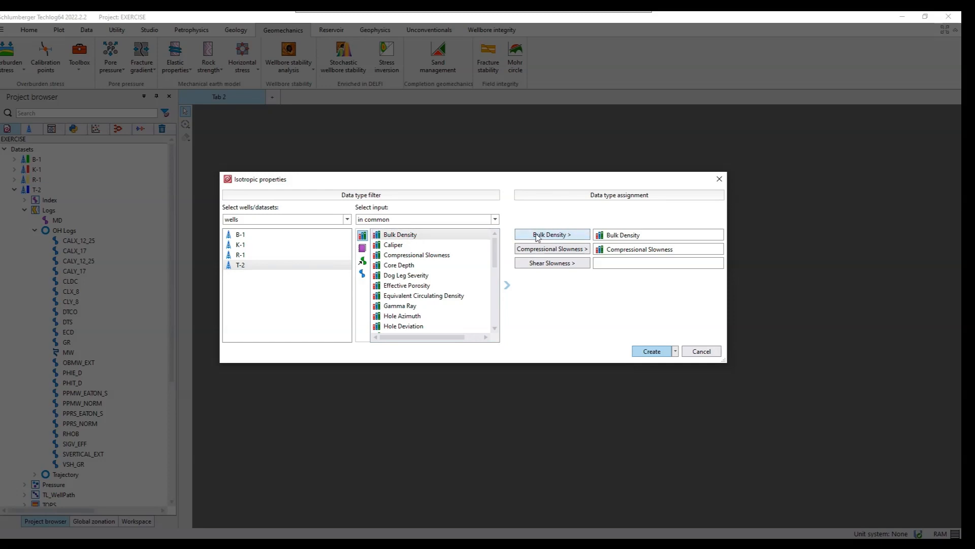
click(402, 256)
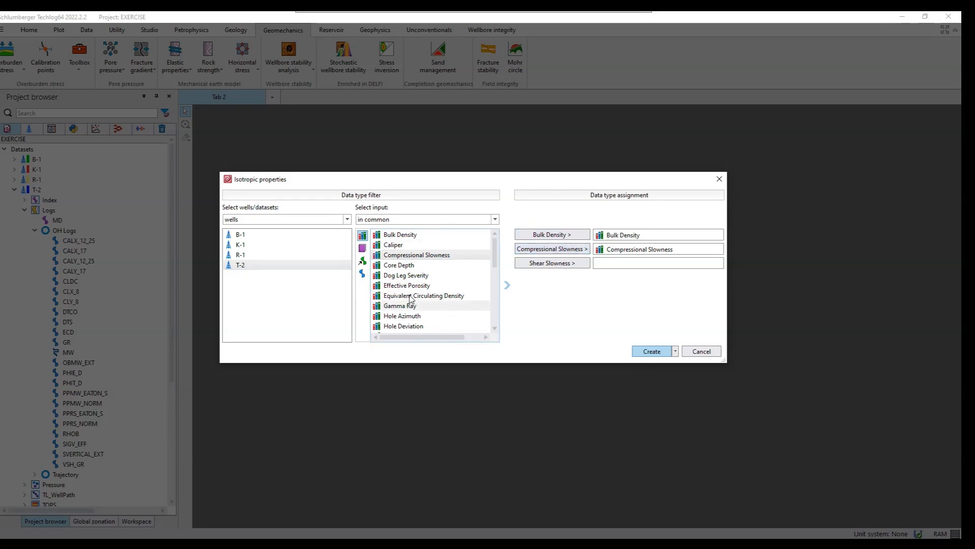
scroll(412, 298, down, 3)
scroll(411, 298, down, 2)
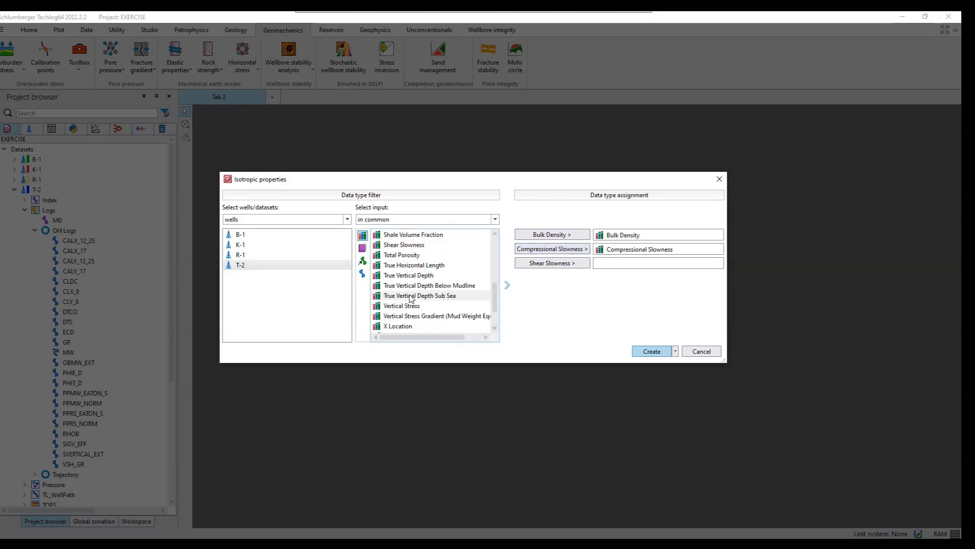
click(408, 246)
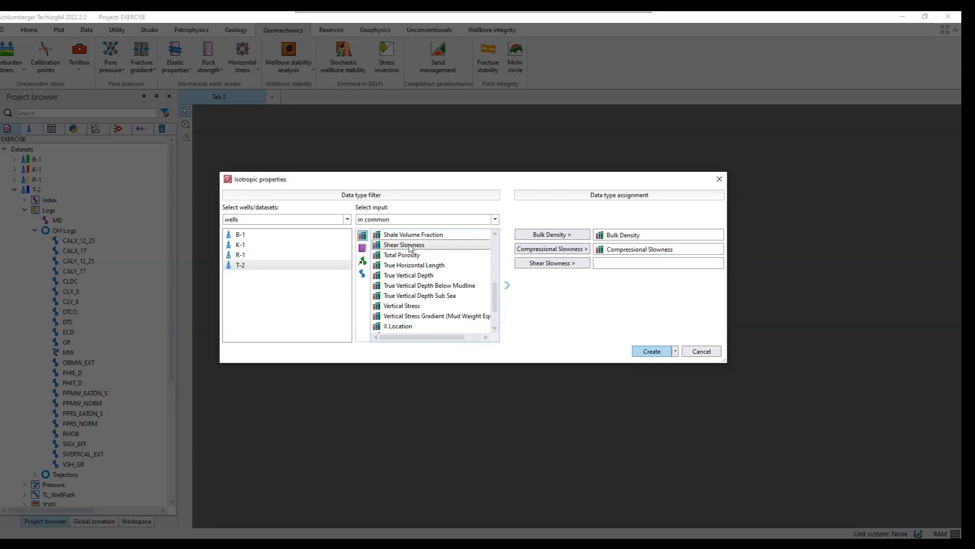
click(573, 267)
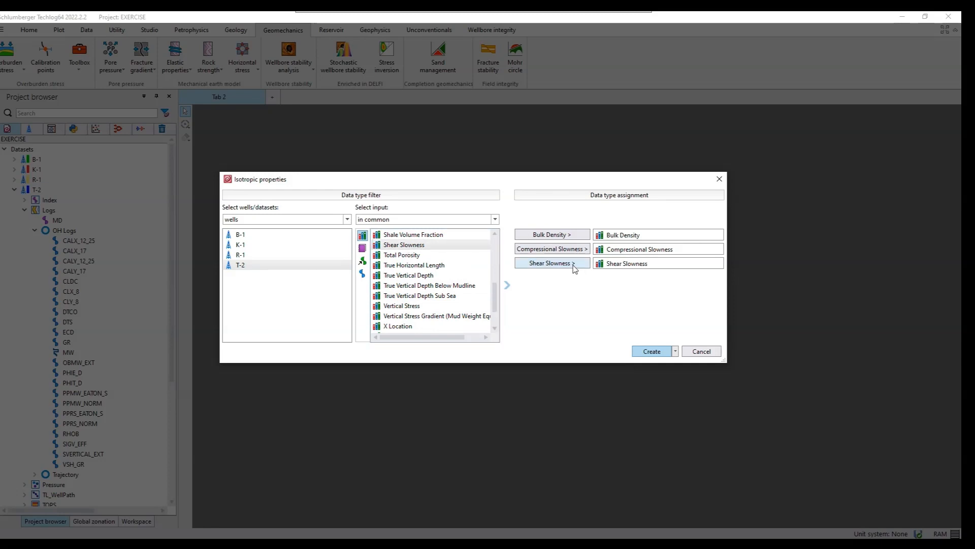
click(652, 352)
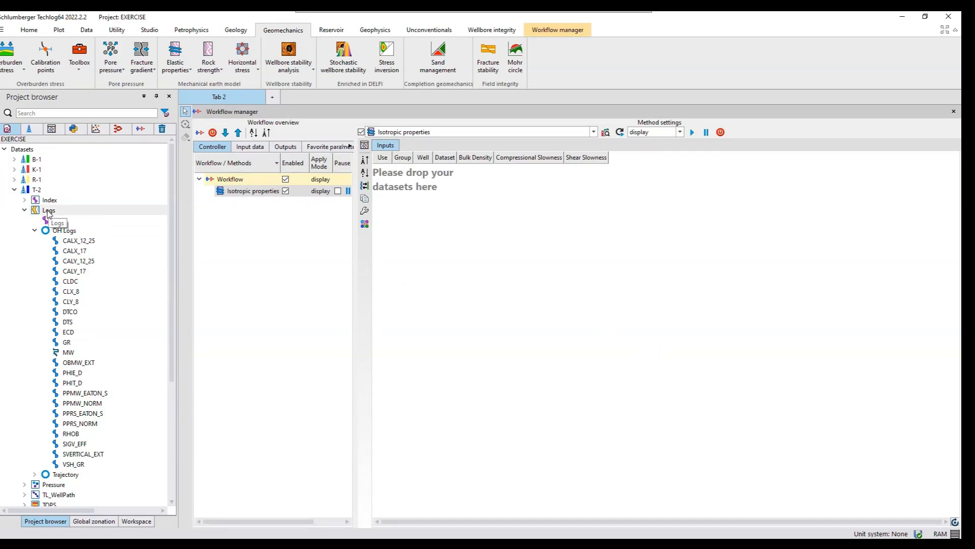
- Add the T-2 Logs dataset to the method inputs with DTCO as compressional slowness, and run the computation
drag(48, 214, 456, 189)
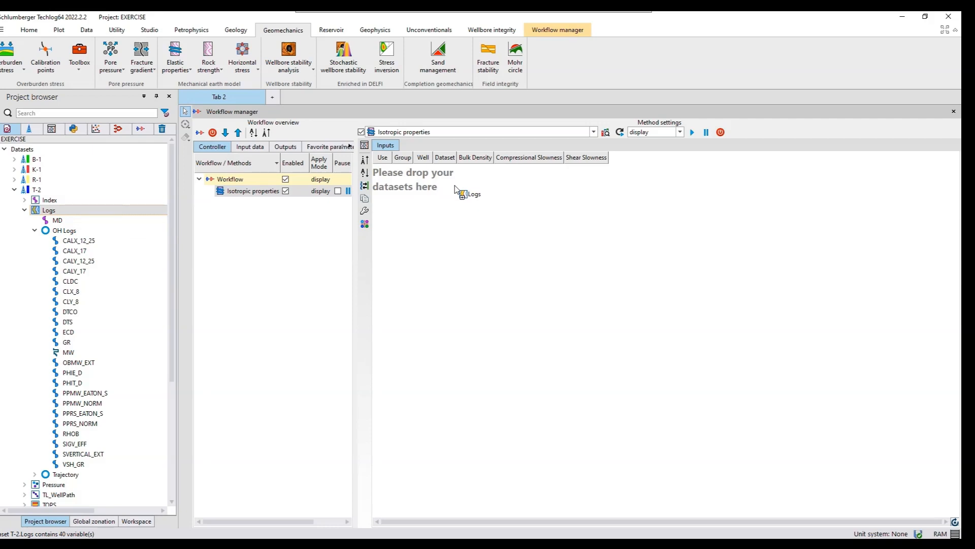
drag(456, 190, 457, 189)
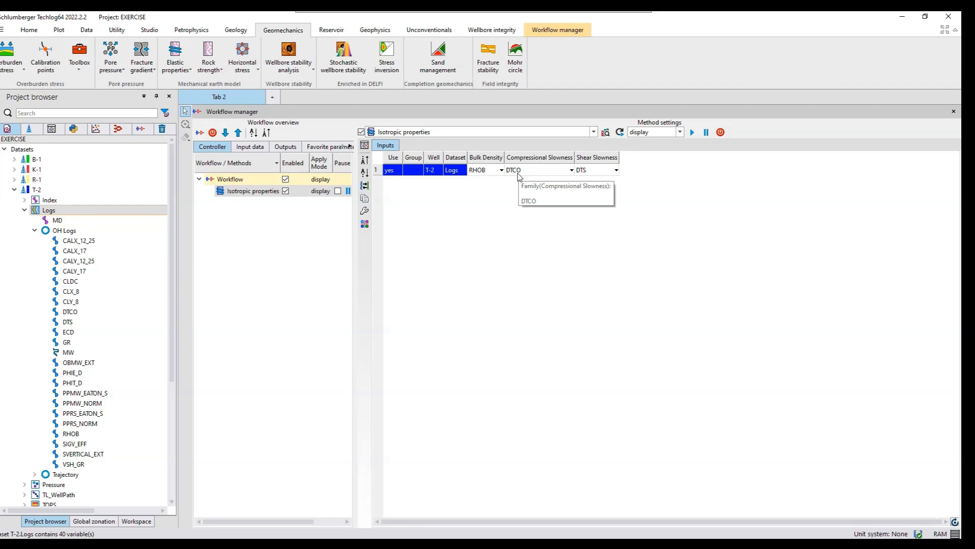
click(564, 174)
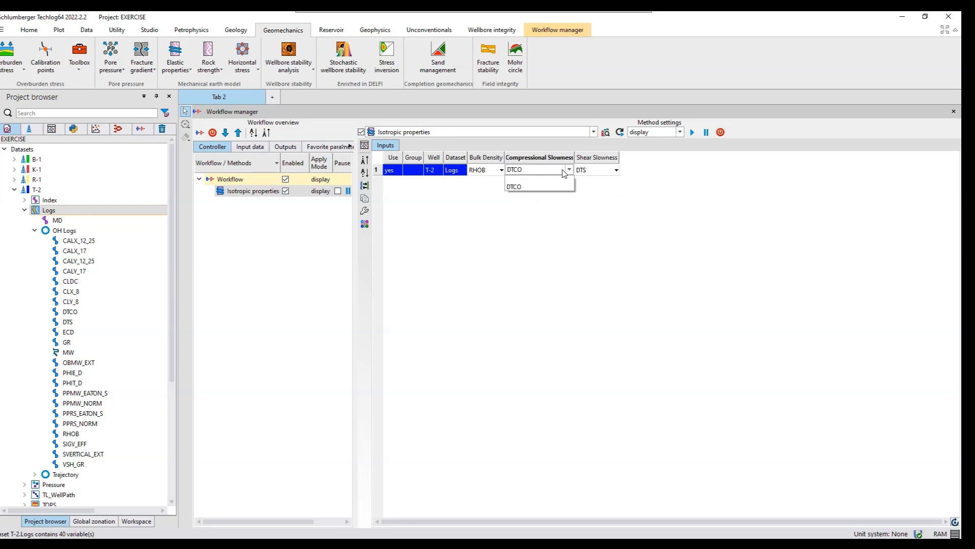
click(521, 188)
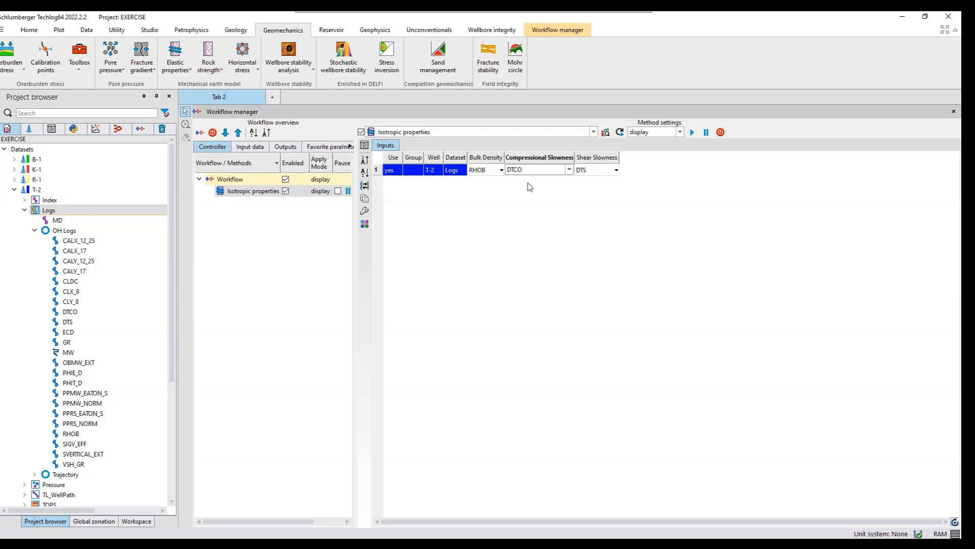
click(691, 133)
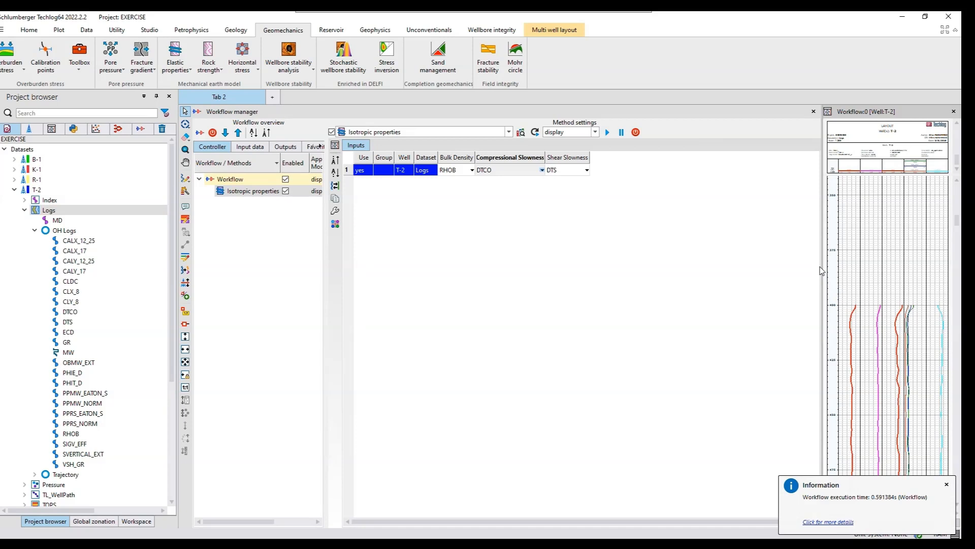
- Widen the T-2 result layout and examine the dynamic modulus and Poisson's ratio curves with their track headers
drag(822, 269, 617, 253)
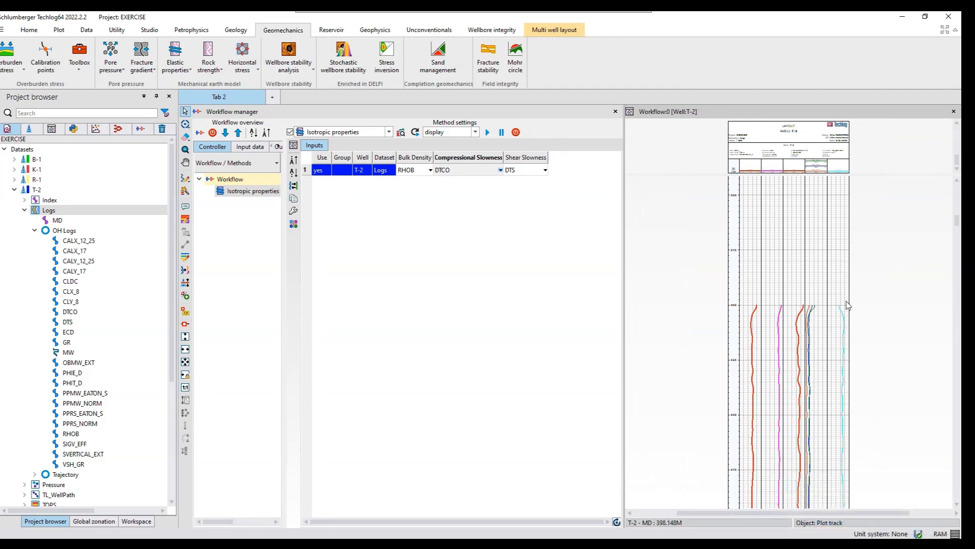
scroll(847, 304, down, 5)
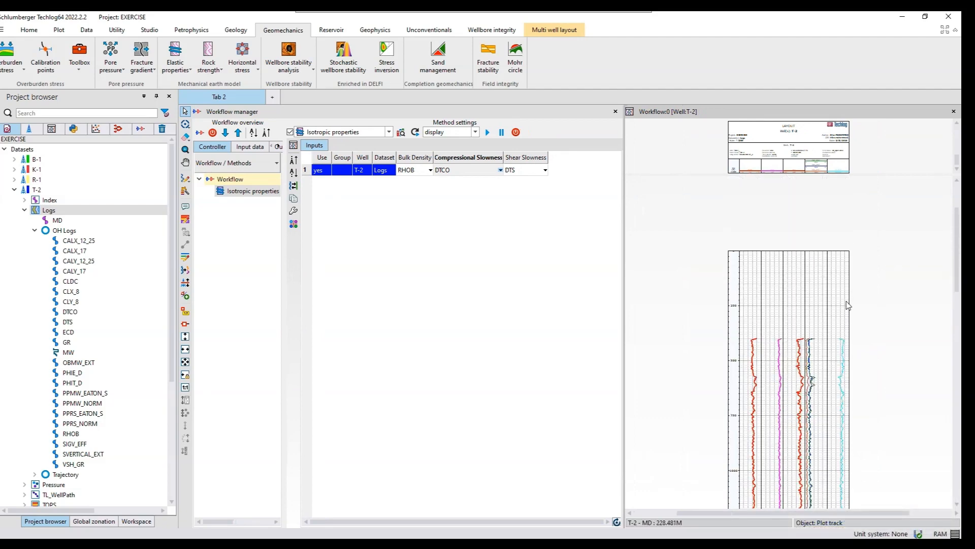
scroll(847, 305, down, 6)
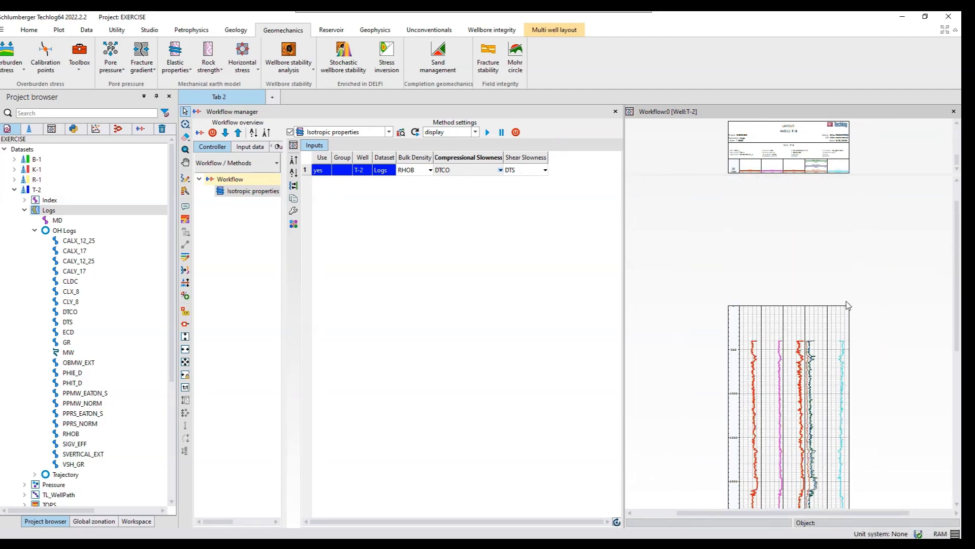
scroll(847, 305, down, 1)
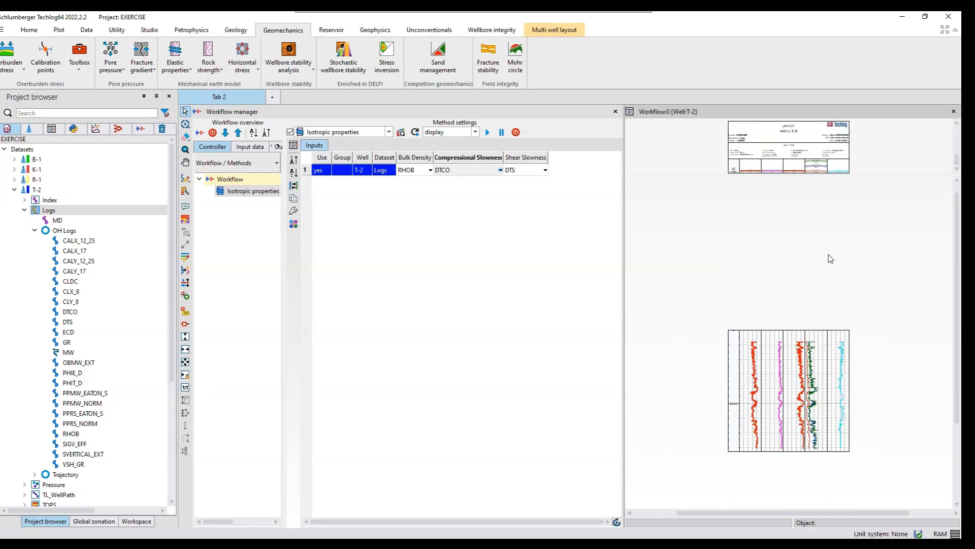
scroll(814, 223, up, 5)
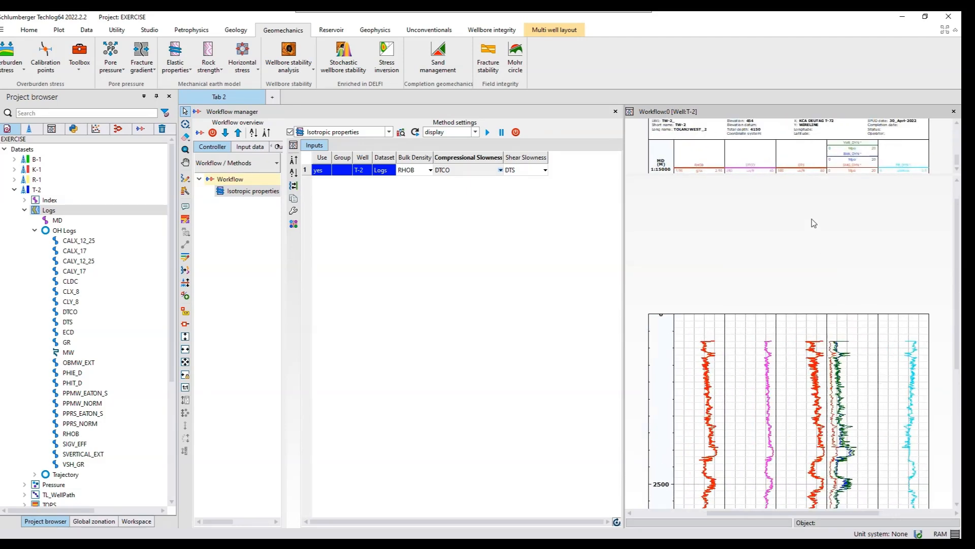
scroll(814, 223, up, 1)
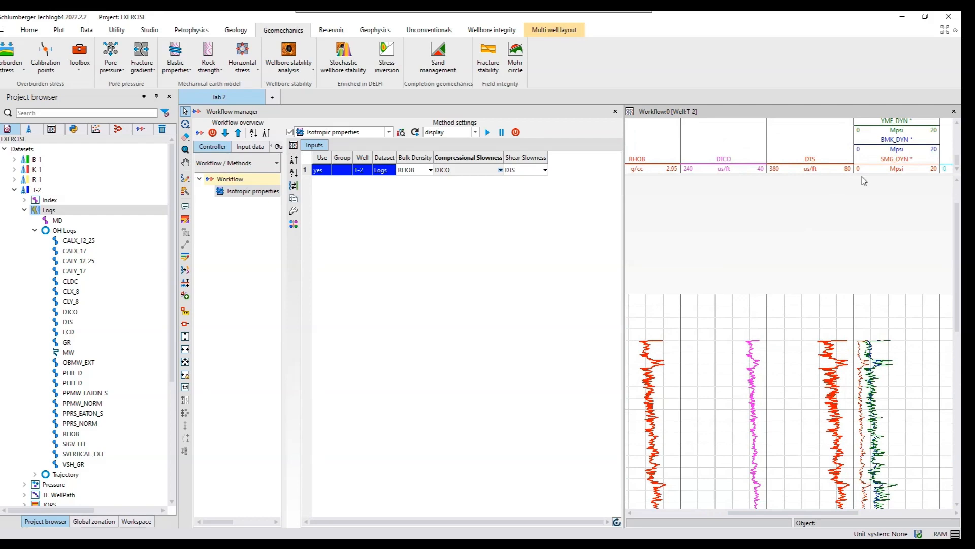
drag(862, 175, 866, 209)
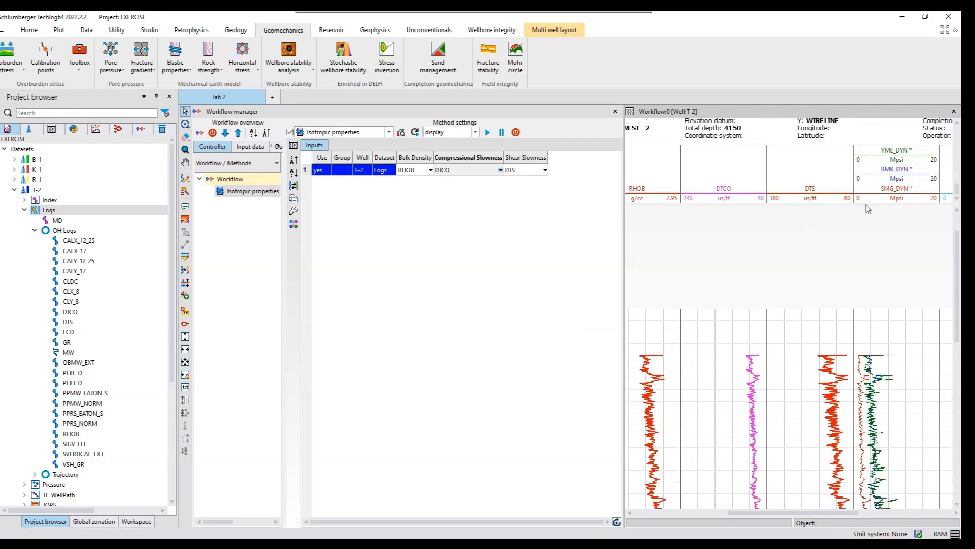
click(922, 511)
click(926, 511)
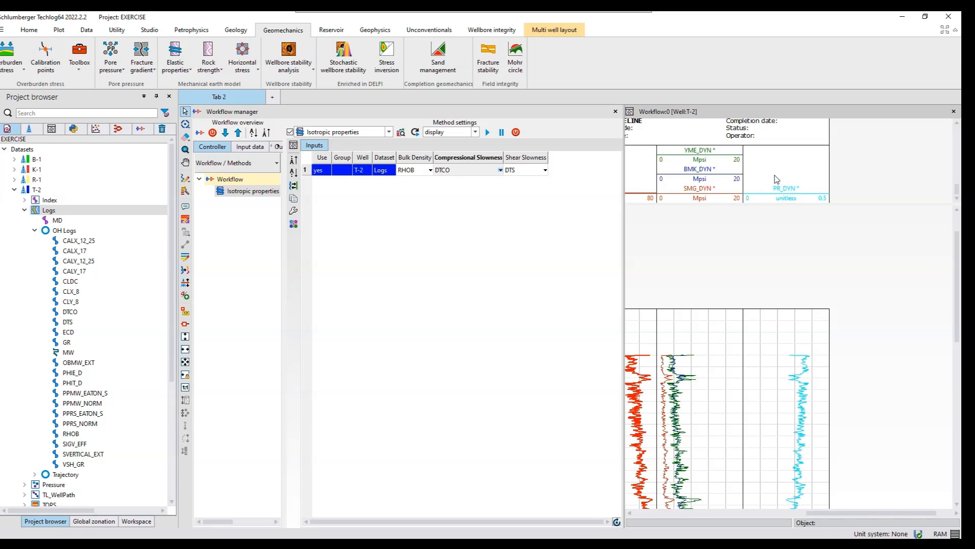
- Save the computed YME_DYN curve as a variable in the T-2 Logs dataset
click(721, 158)
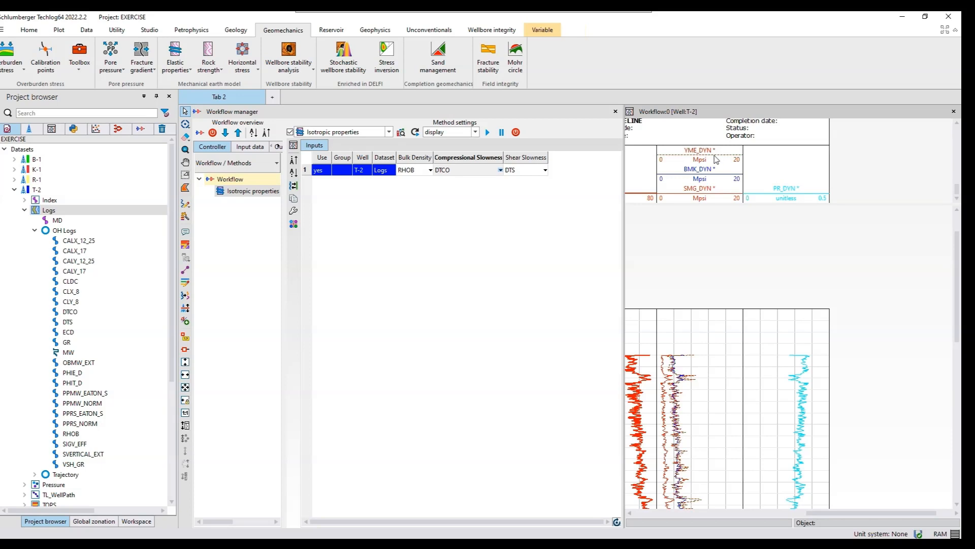
right_click(715, 159)
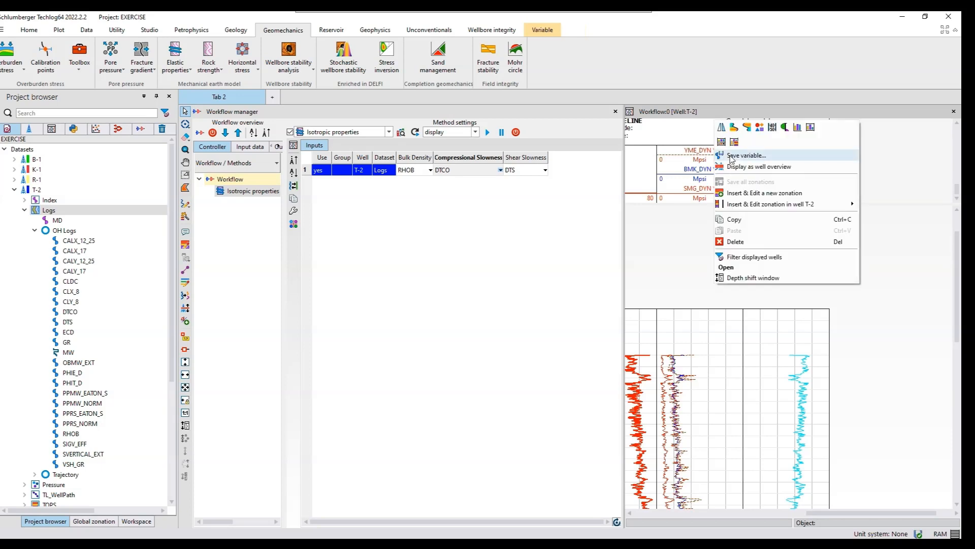
click(732, 160)
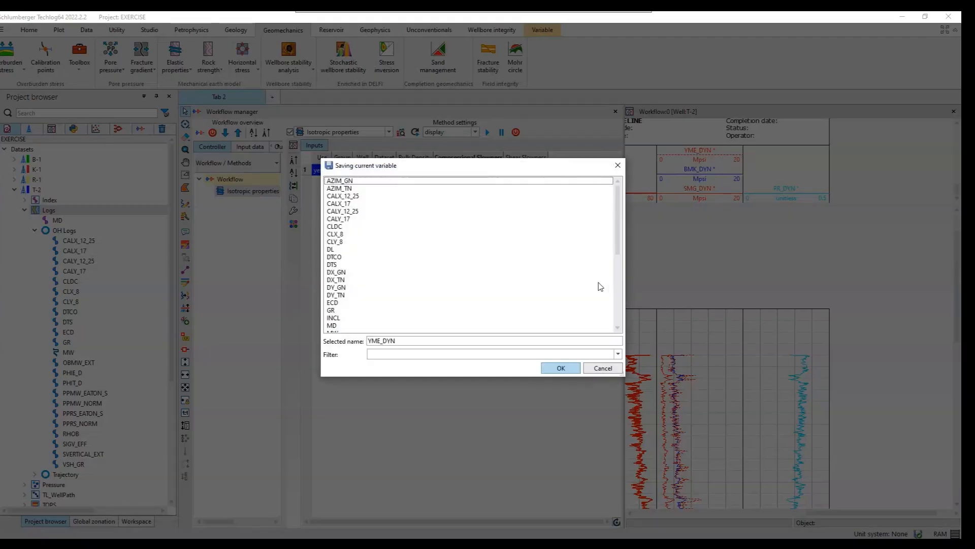
click(569, 370)
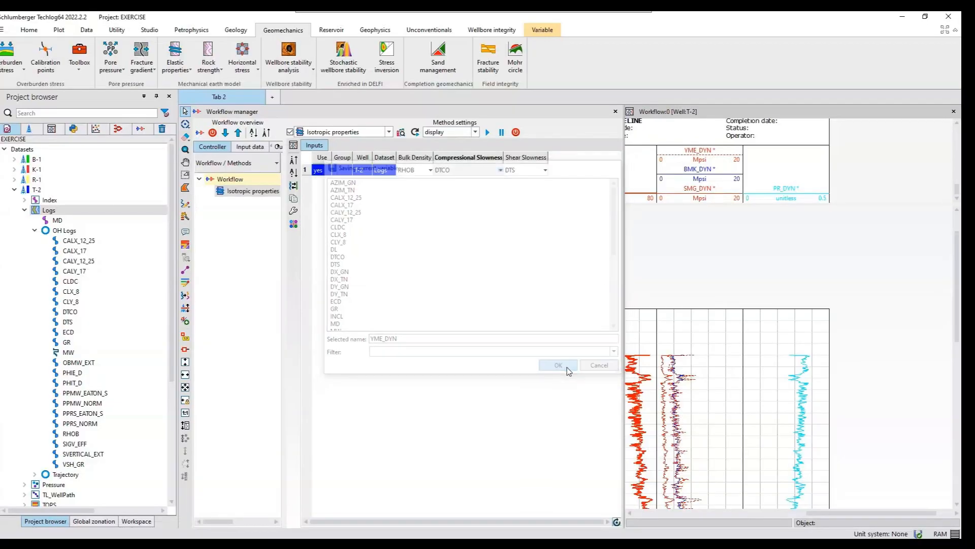
- Save the computed BMK_DYN and SMG_DYN curves as variables in the T-2 Logs dataset
right_click(717, 177)
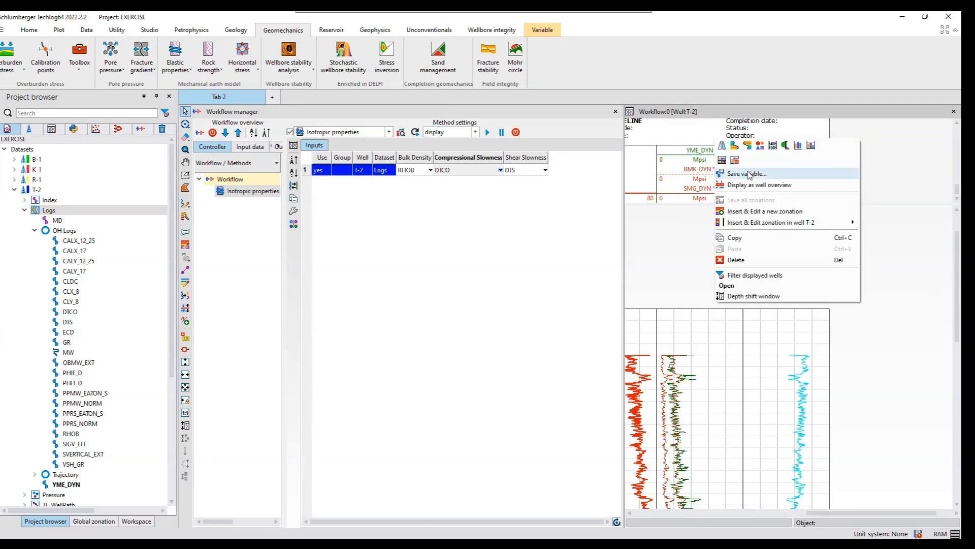
click(748, 175)
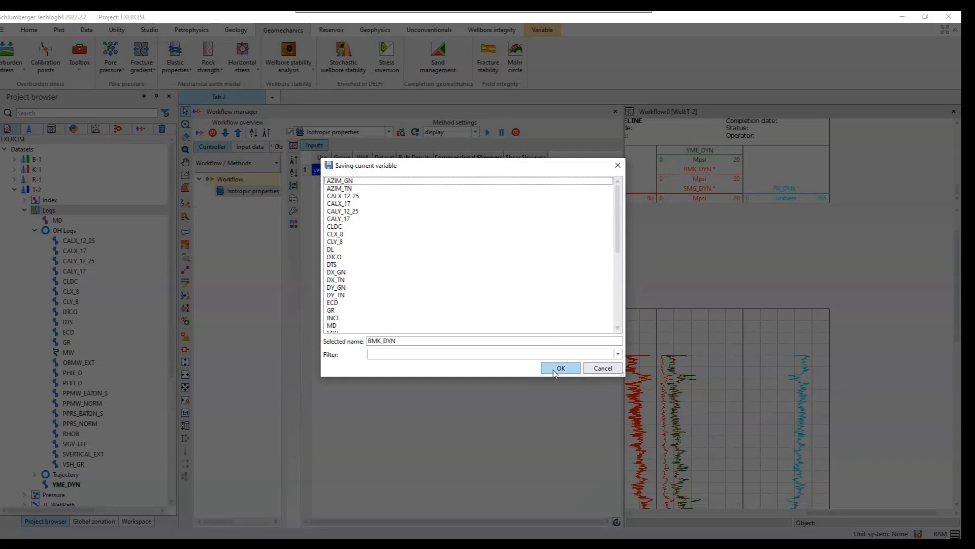
click(559, 369)
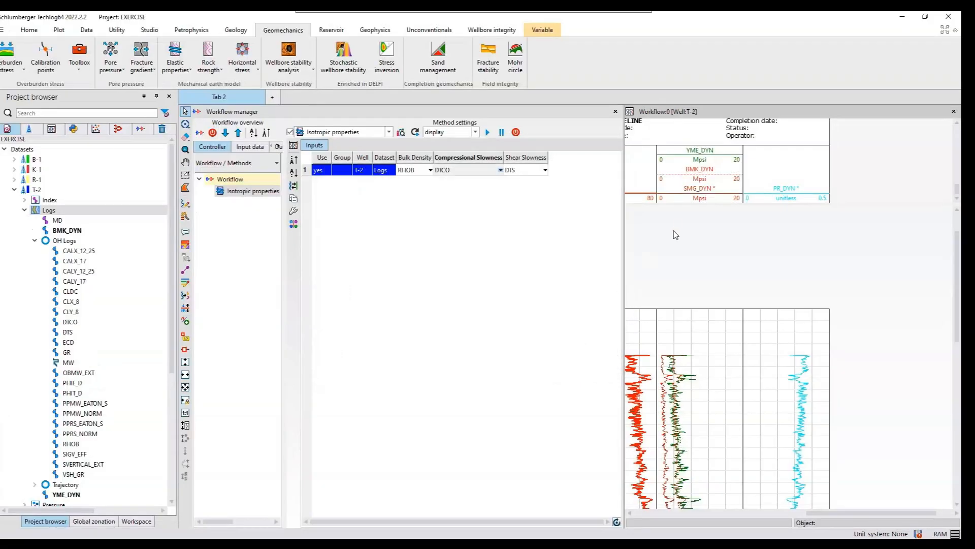
right_click(697, 196)
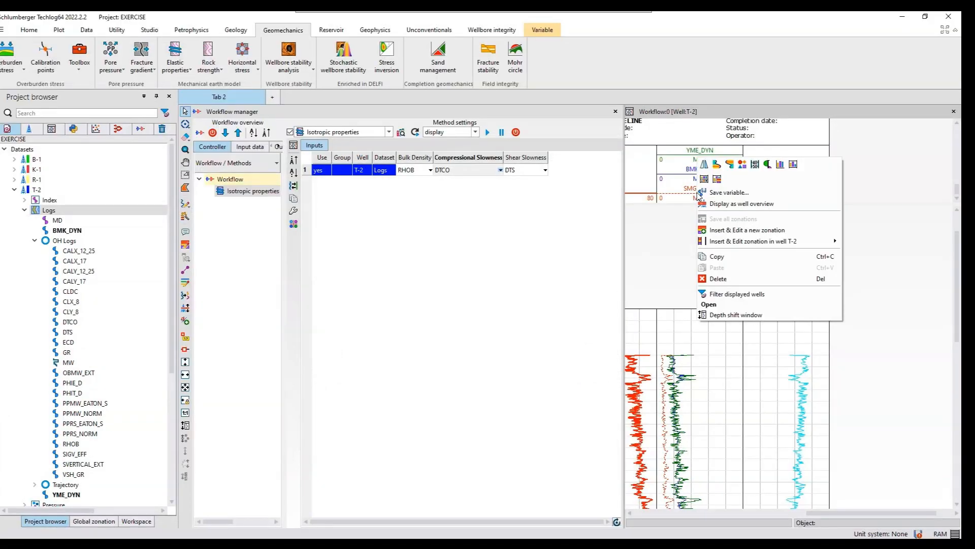
click(713, 198)
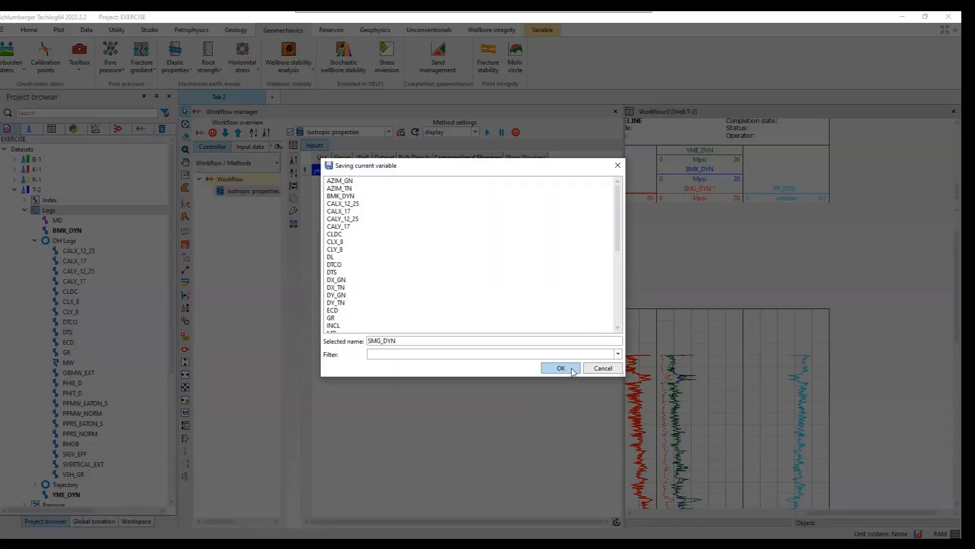
click(561, 369)
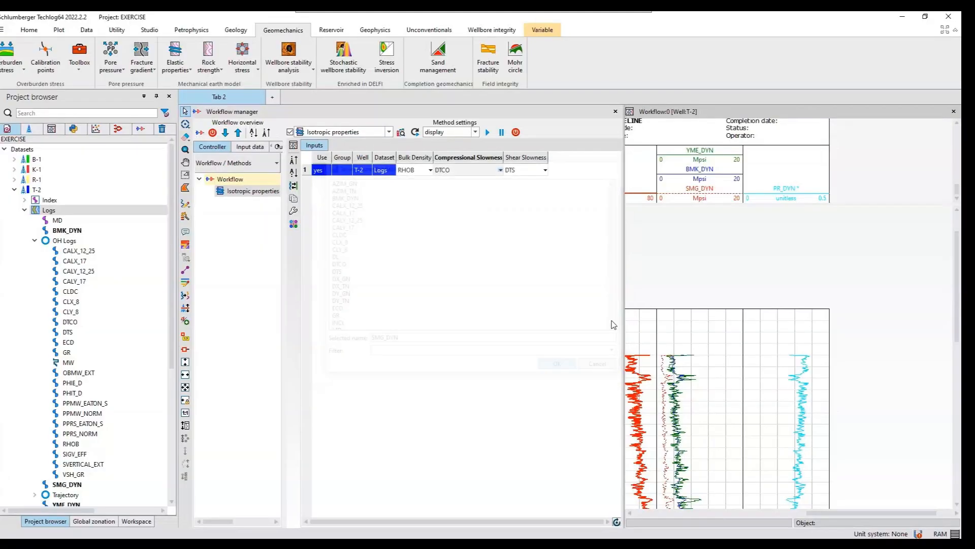
- Save the computed PR_DYN curve as a variable in the T-2 Logs dataset
right_click(784, 197)
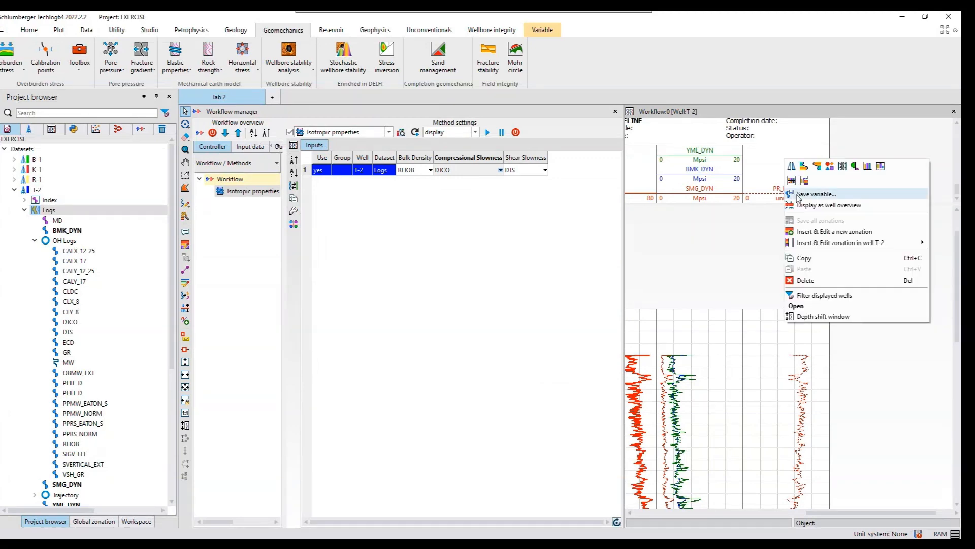
click(813, 194)
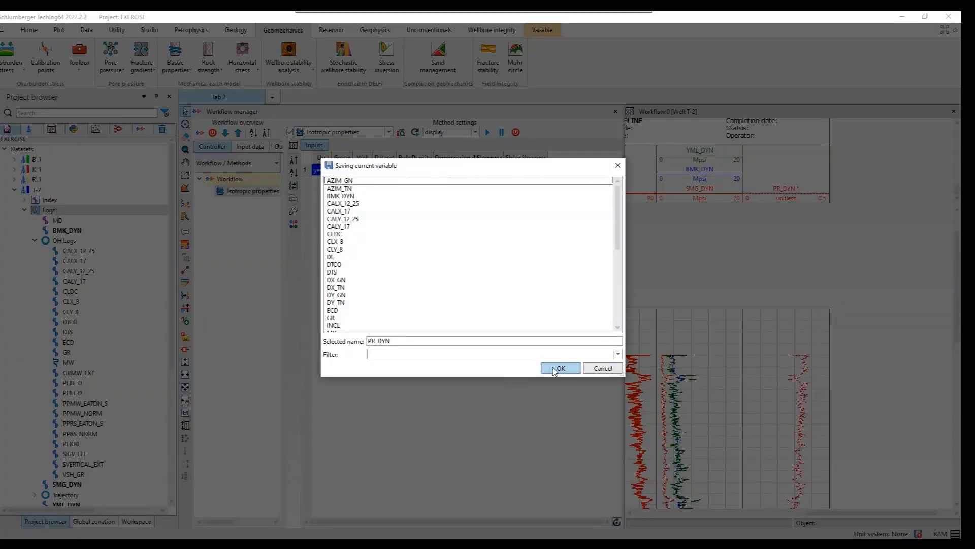
click(559, 368)
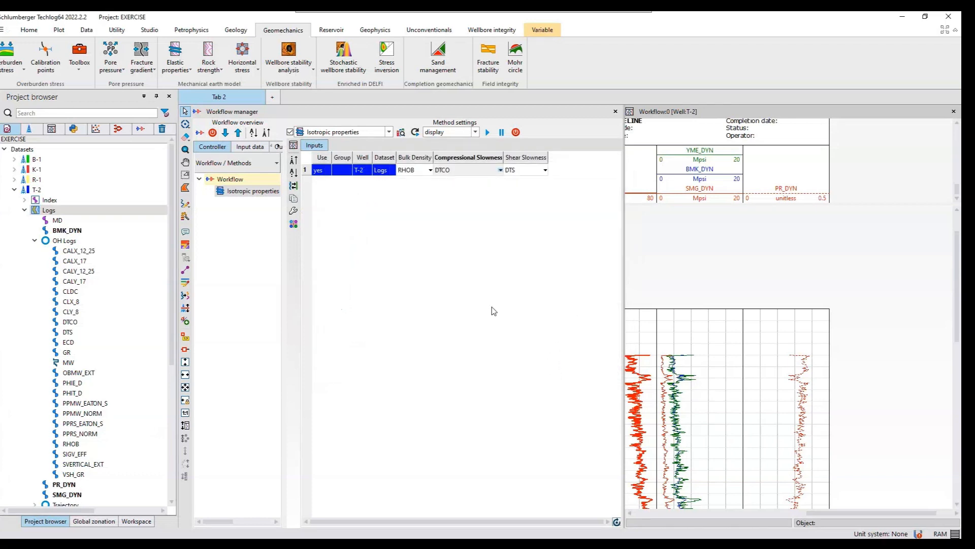
click(954, 112)
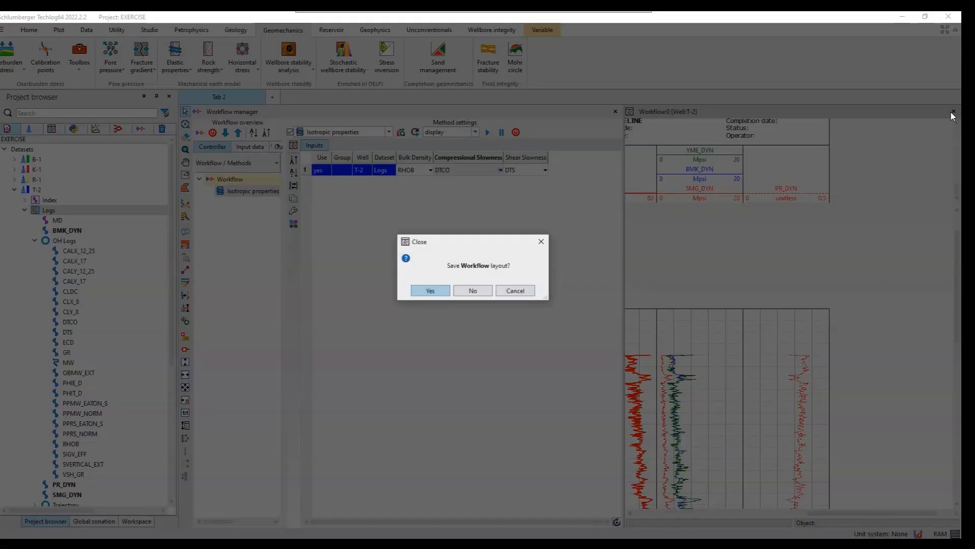
click(427, 291)
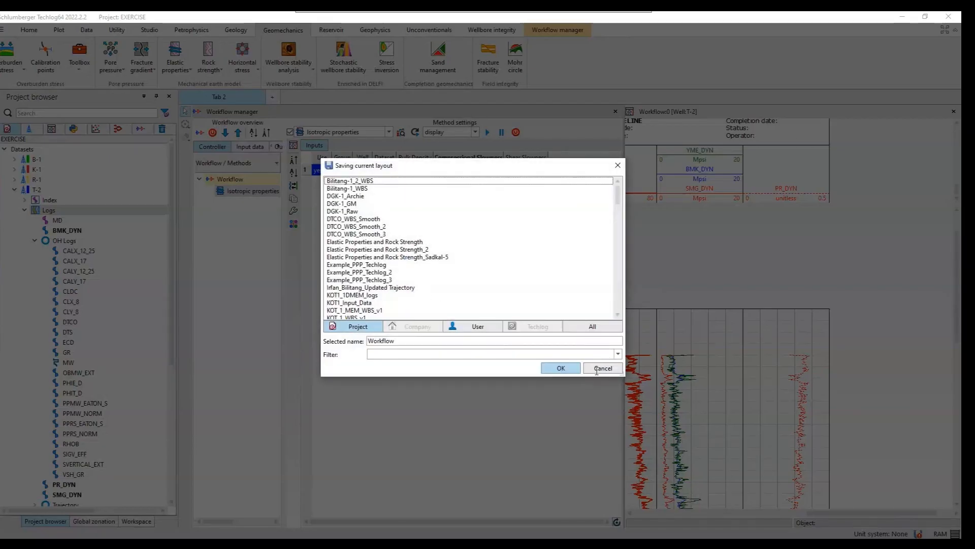
click(598, 369)
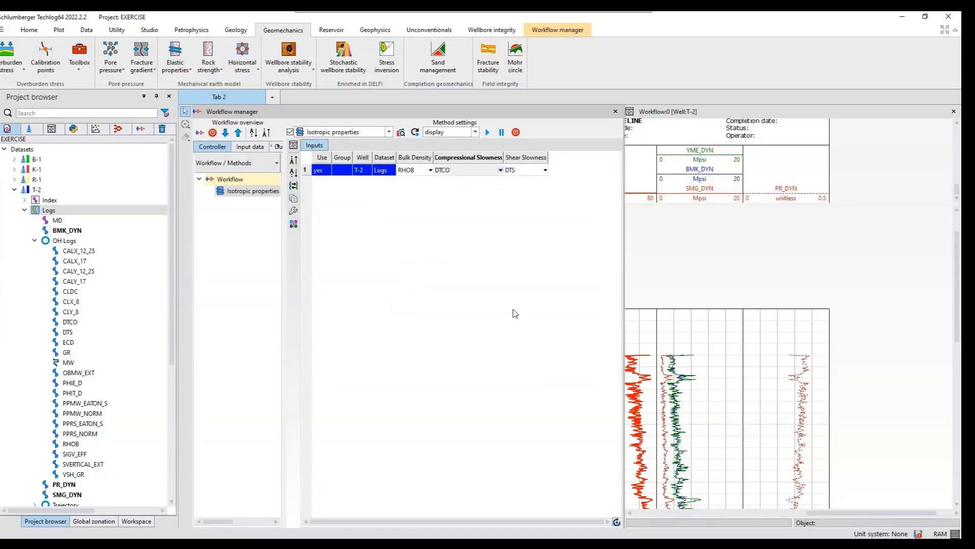
- Close the T-2 Workflow result layout without saving it
click(955, 112)
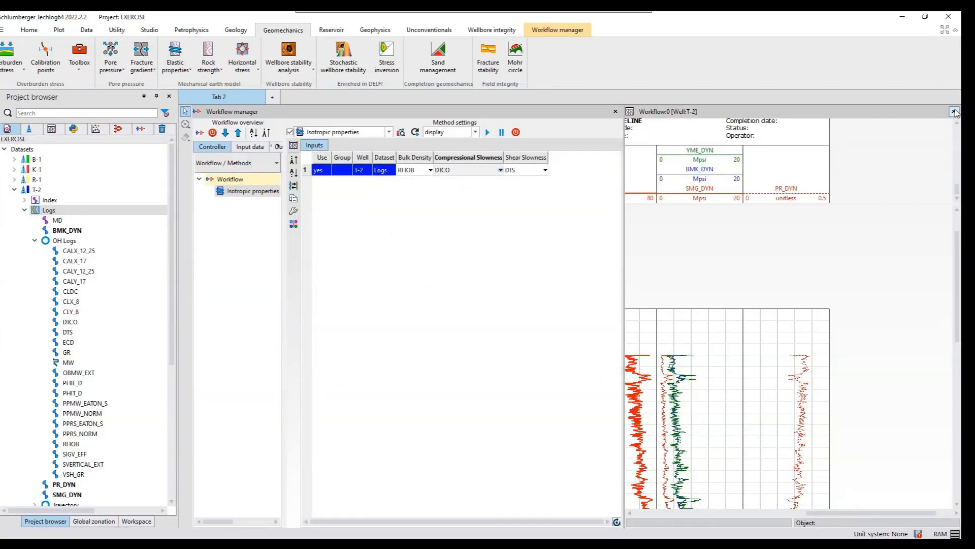
click(955, 112)
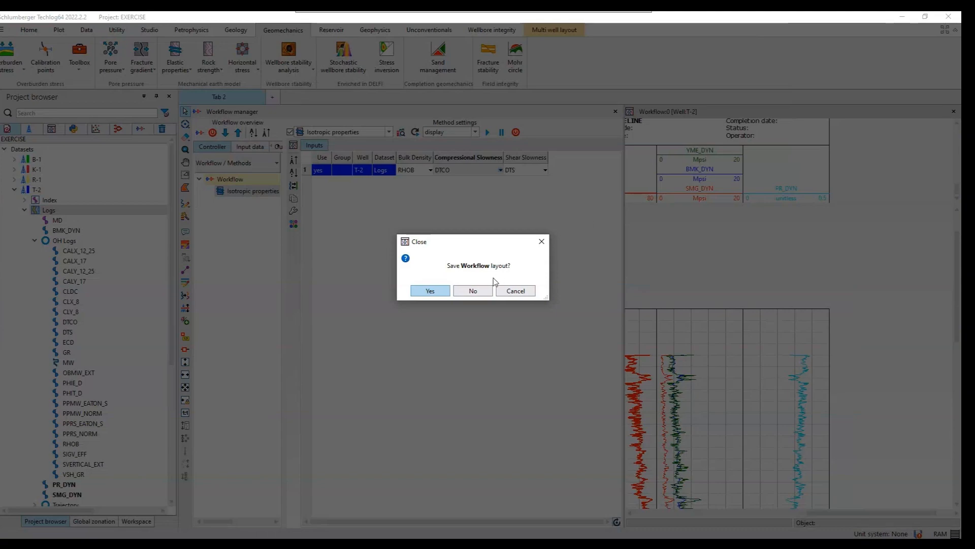
click(473, 293)
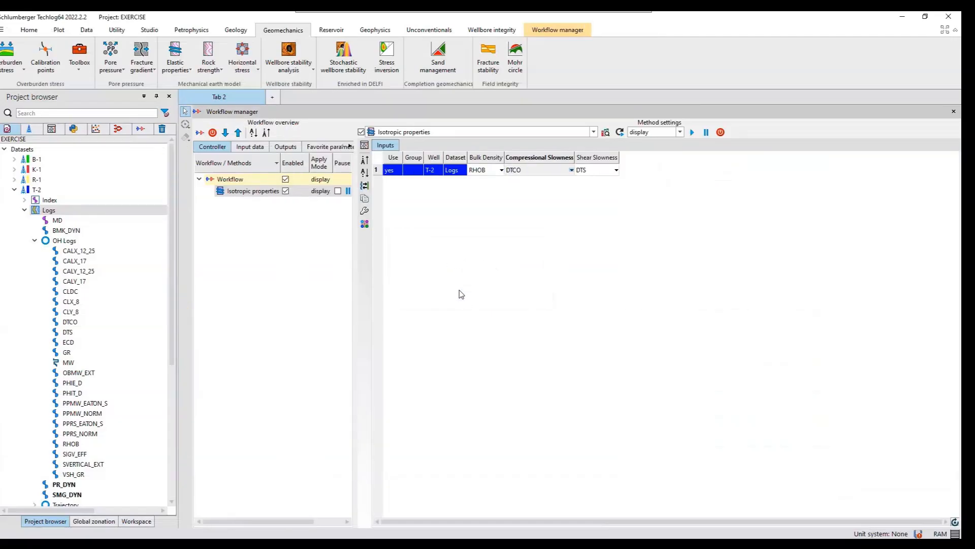
- Examine the input assignments of the static elastic properties and unconfined compressive strength methods without creating either one
click(190, 72)
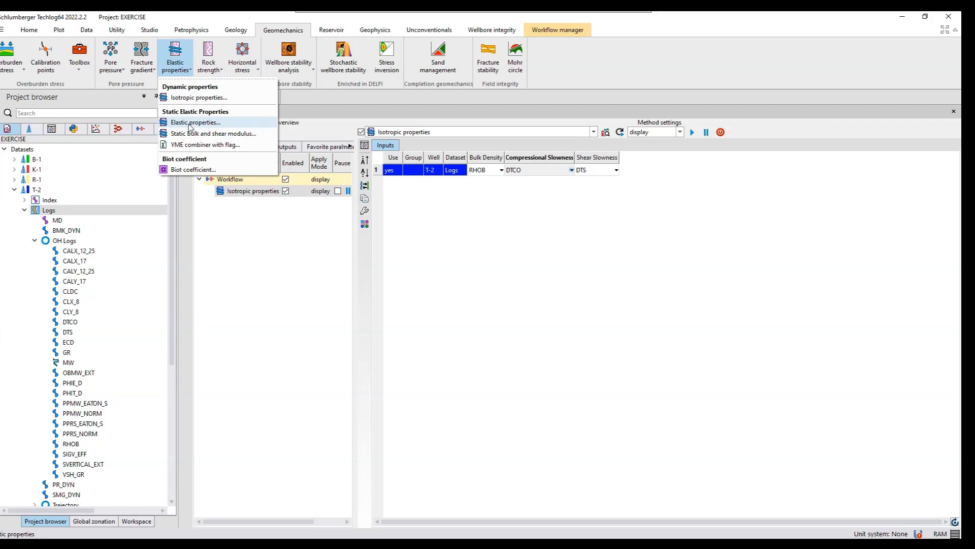
click(193, 123)
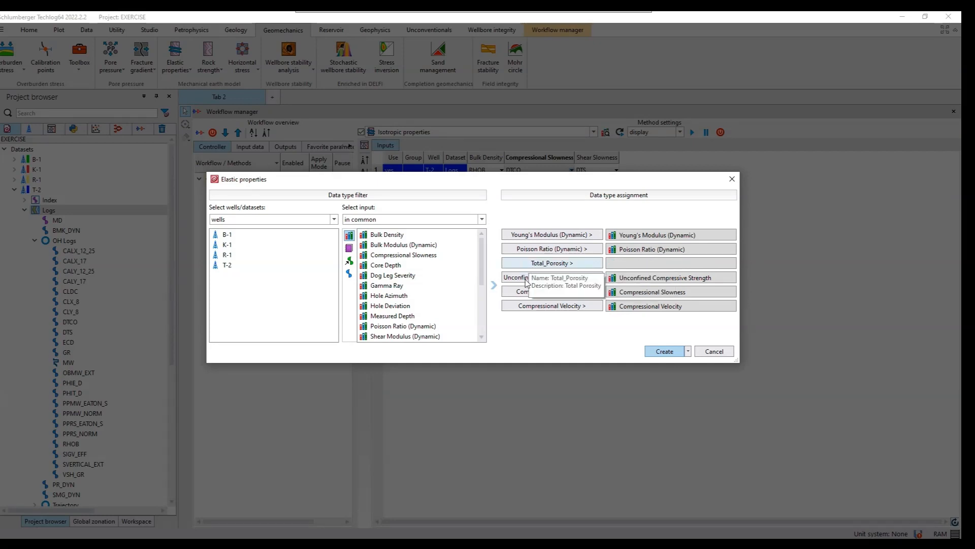
click(713, 352)
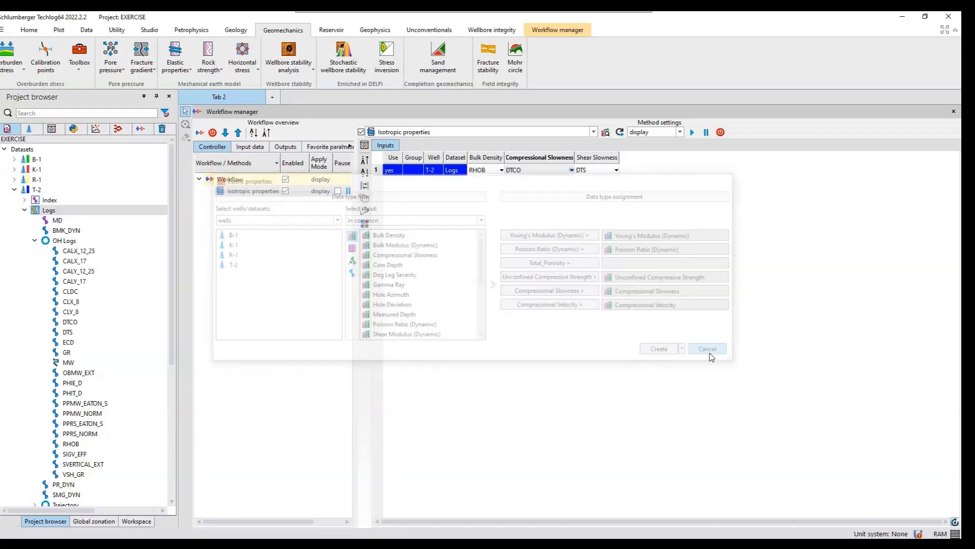
click(219, 71)
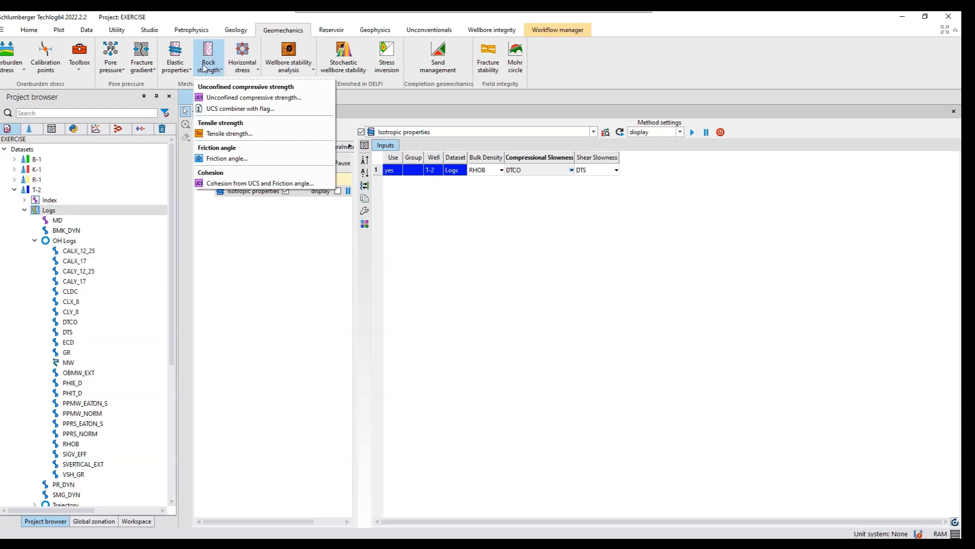
click(242, 98)
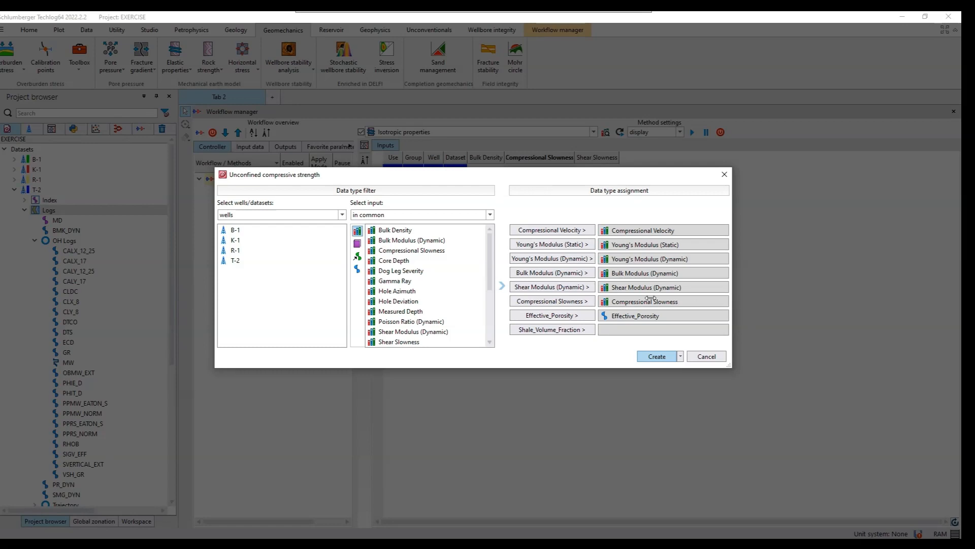
click(654, 273)
click(702, 357)
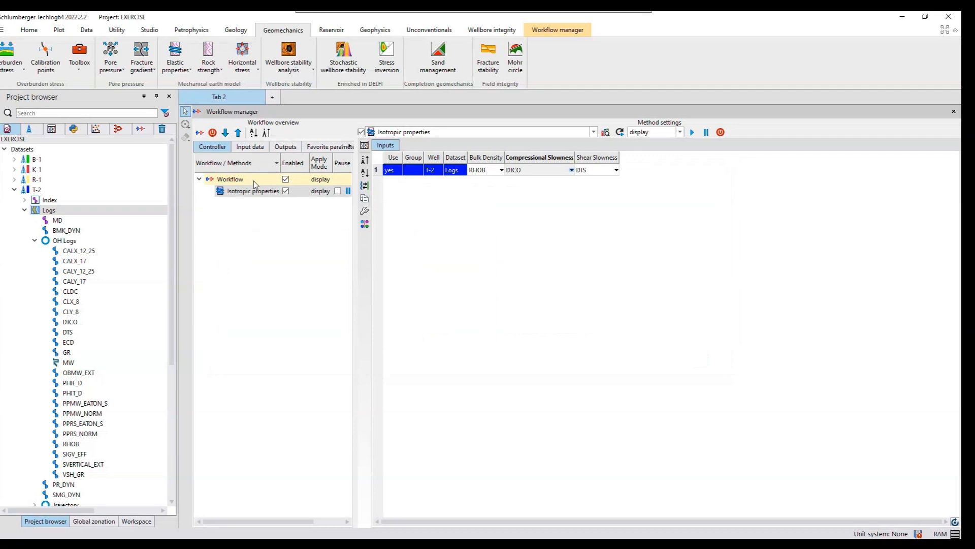
- Start a static elastic properties method and clear the family assigned to its Unconfined Compressive Strength input
click(184, 74)
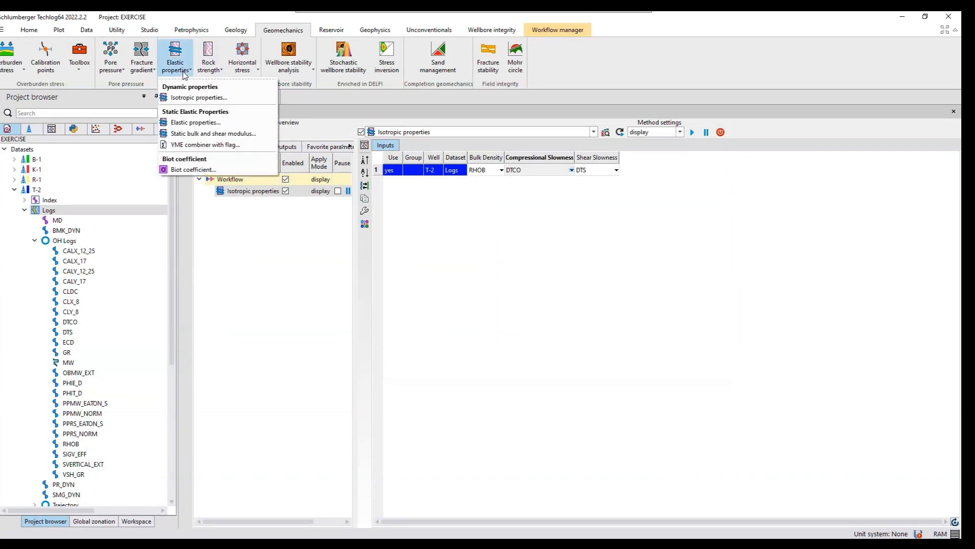
click(192, 123)
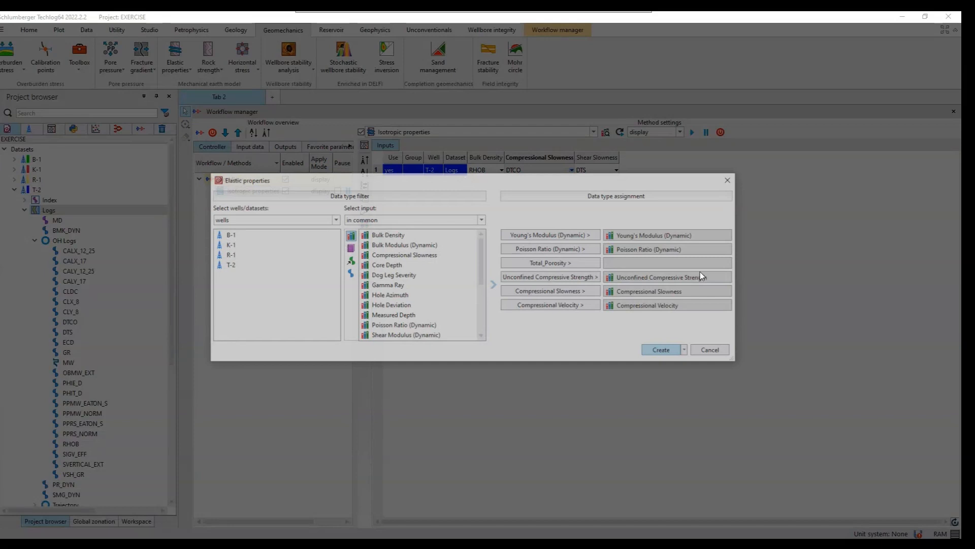
click(659, 279)
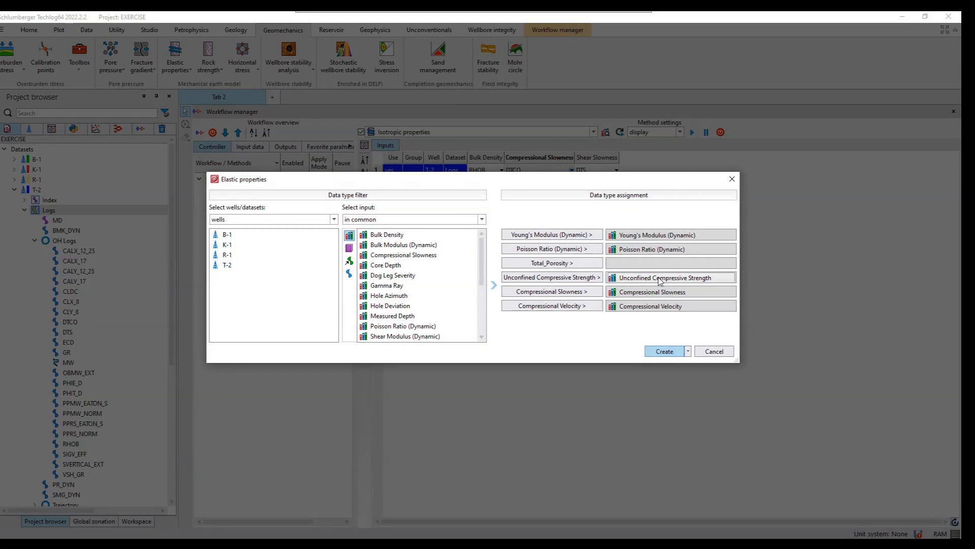
key(Delete)
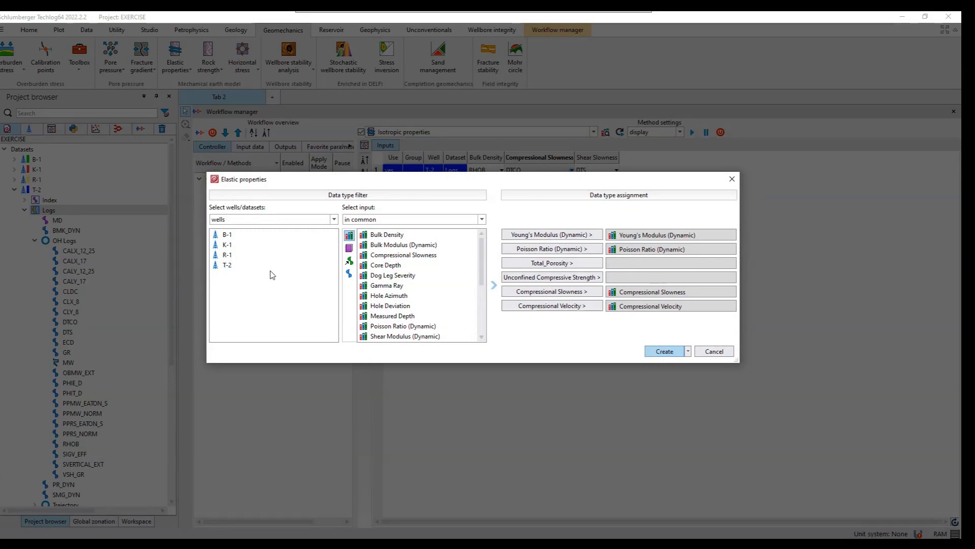
- Assign well T-2's Total Porosity family to the Total_Porosity input and create the elastic properties method
click(227, 266)
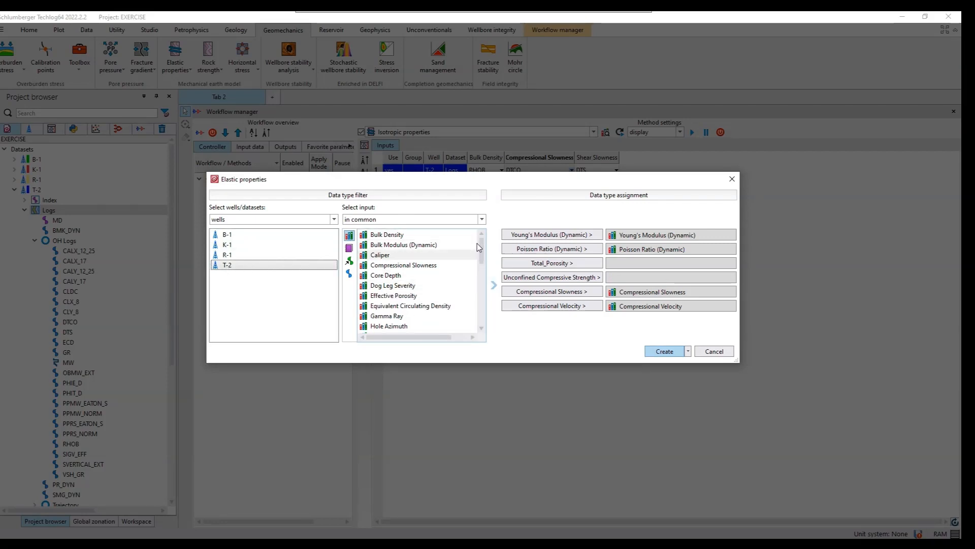
drag(482, 253, 481, 306)
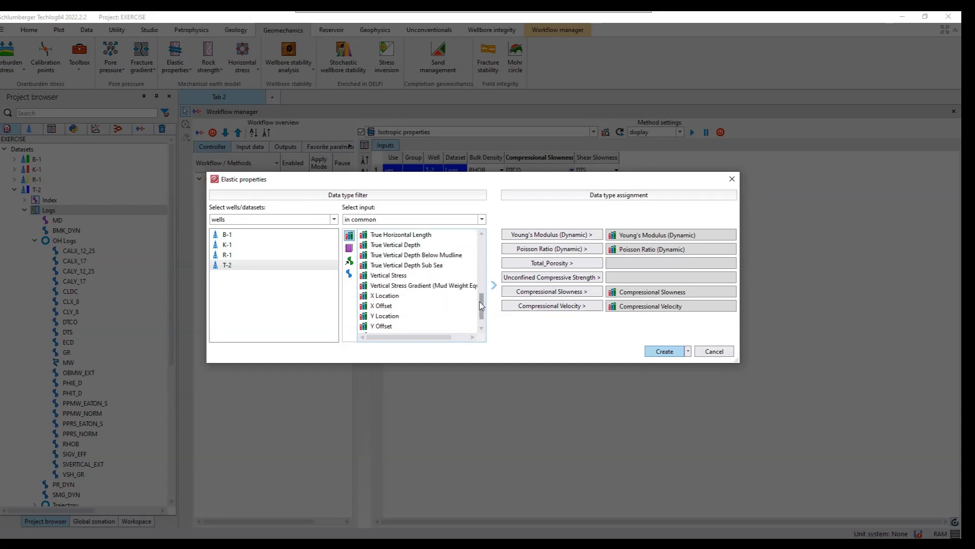
click(481, 235)
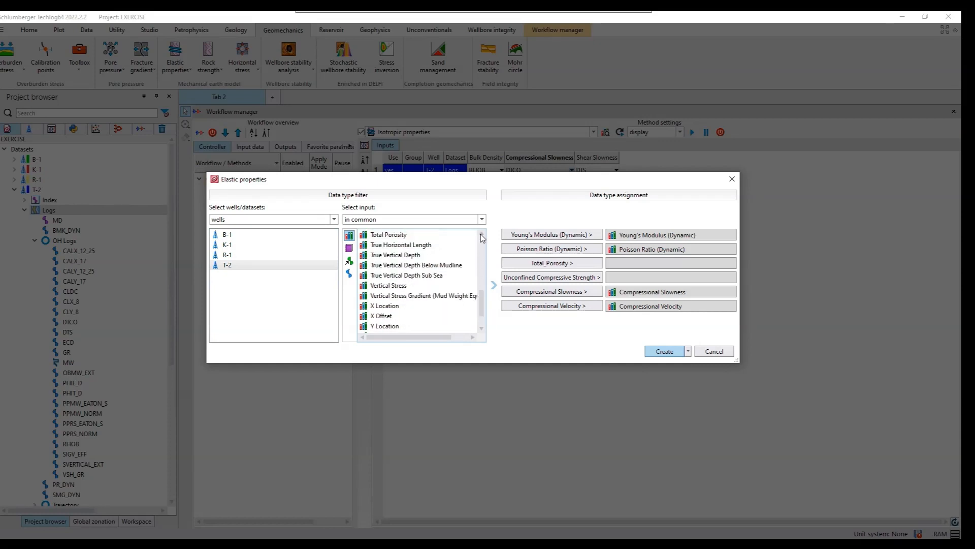
click(387, 236)
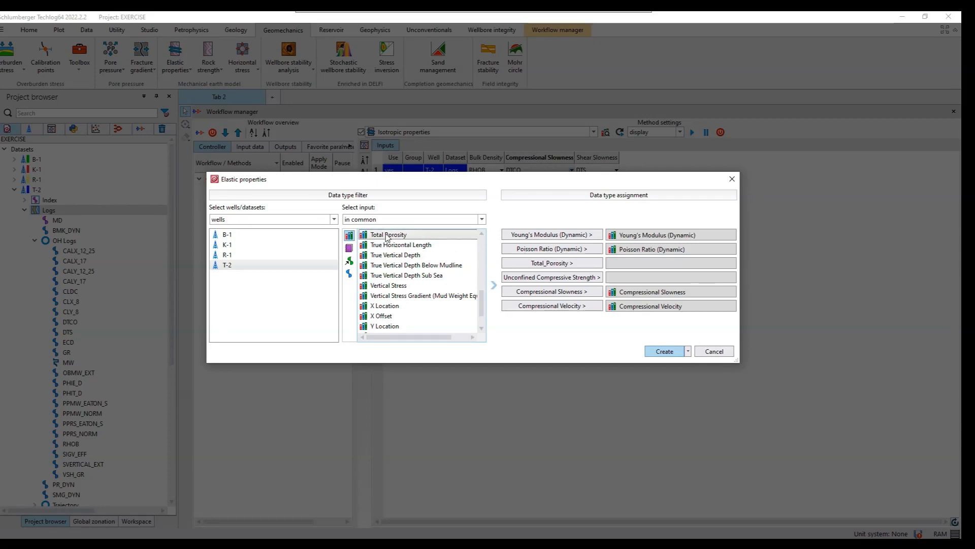
click(551, 264)
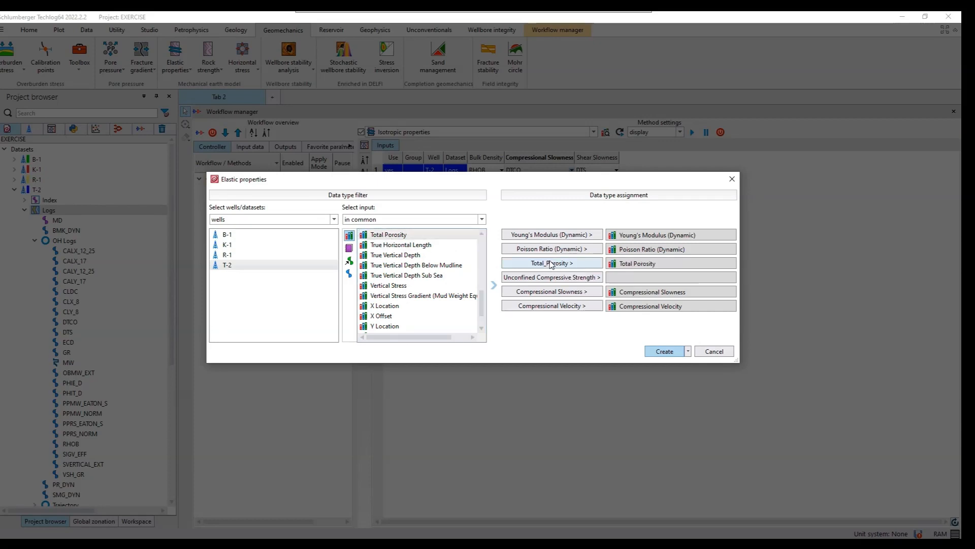
click(664, 351)
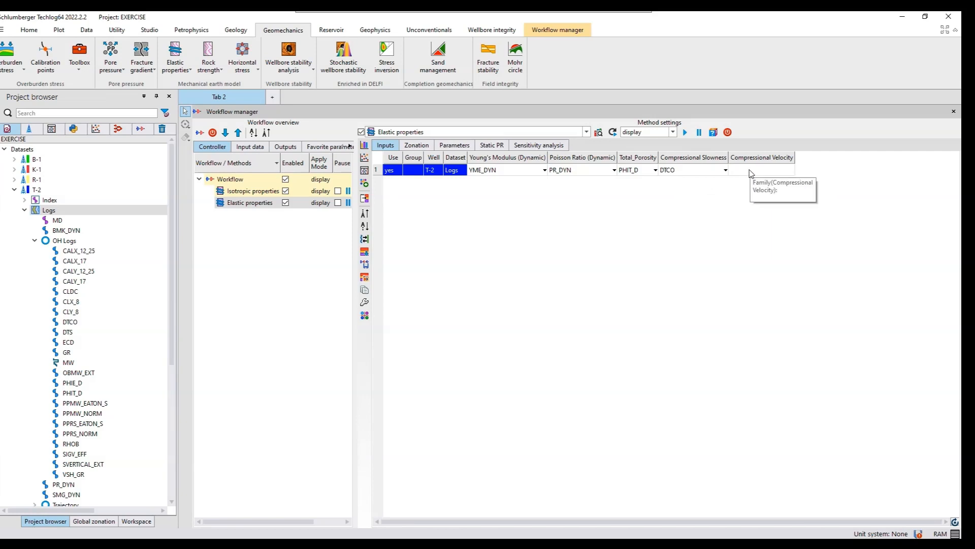
- Replace the elastic properties method's single-zone zonation with all zones of the Tops global zonation, and return to the project datasets
click(418, 145)
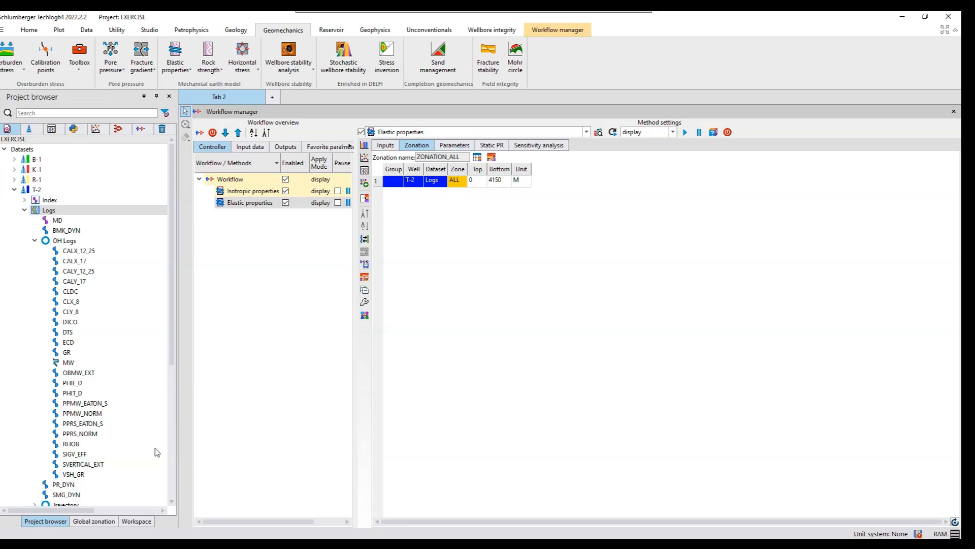
click(94, 521)
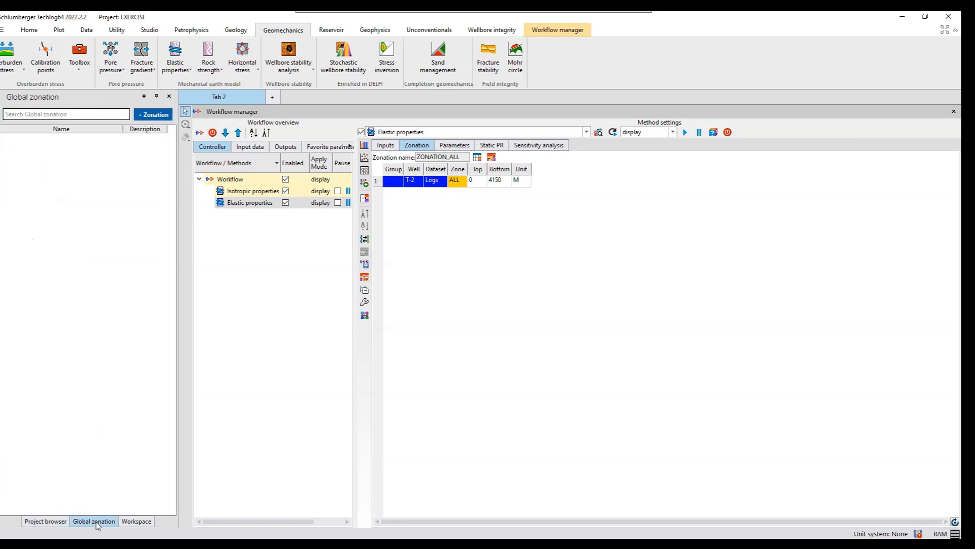
click(68, 115)
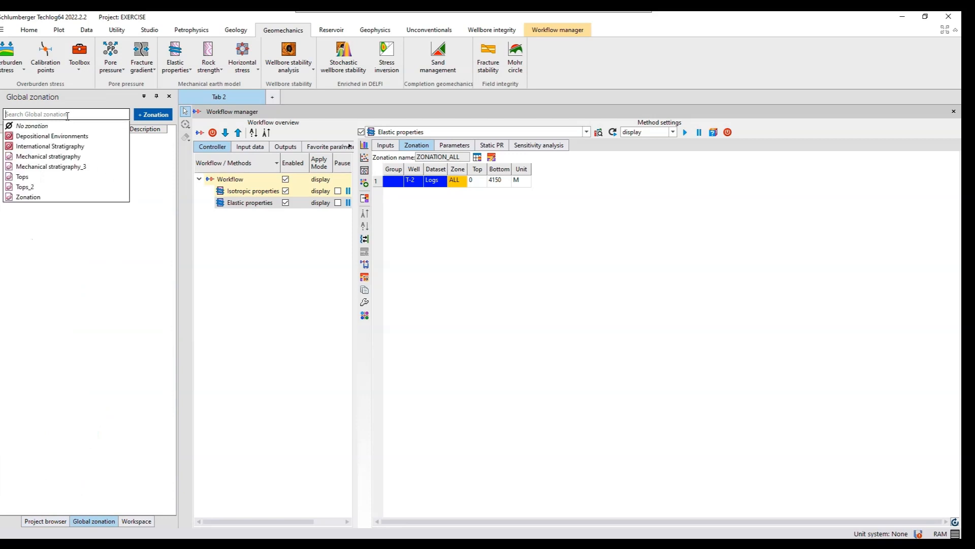
click(22, 177)
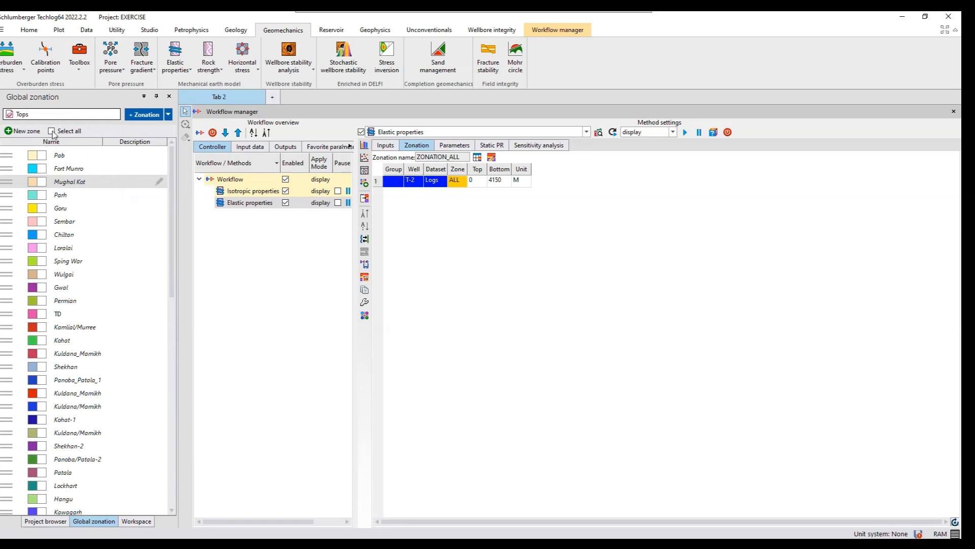
click(51, 131)
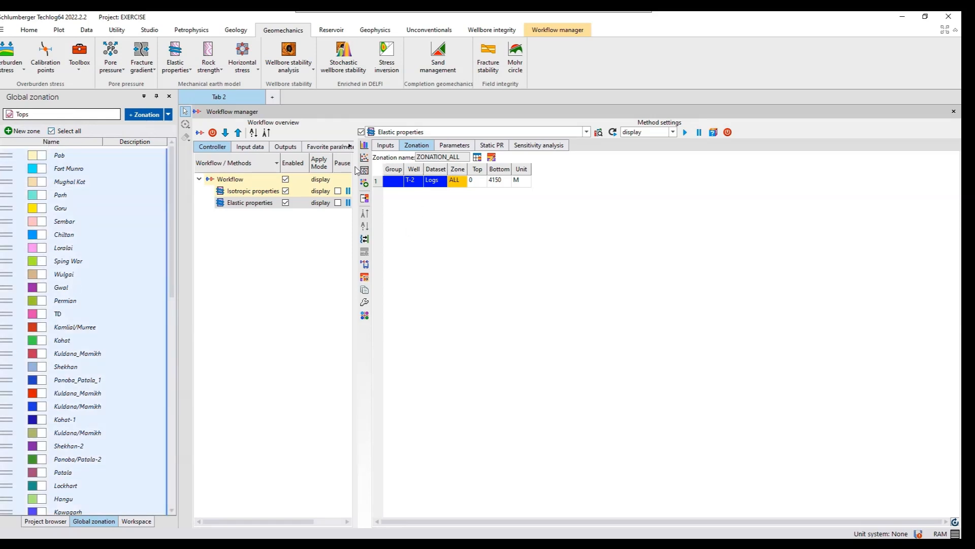
click(365, 199)
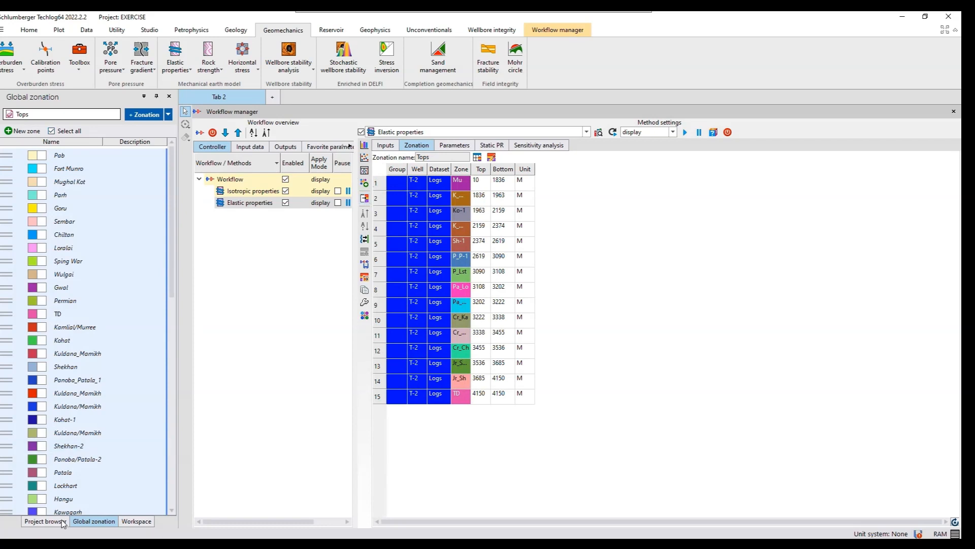
click(45, 521)
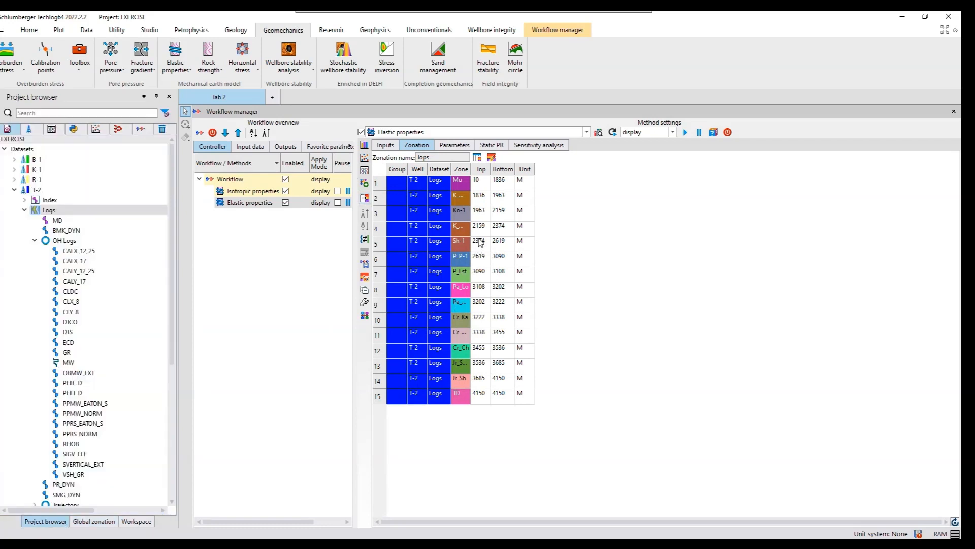
- Try the Limestone - Lacy static Young's modulus method for the Mu zone, and set it back to Generic - Fuller
click(445, 147)
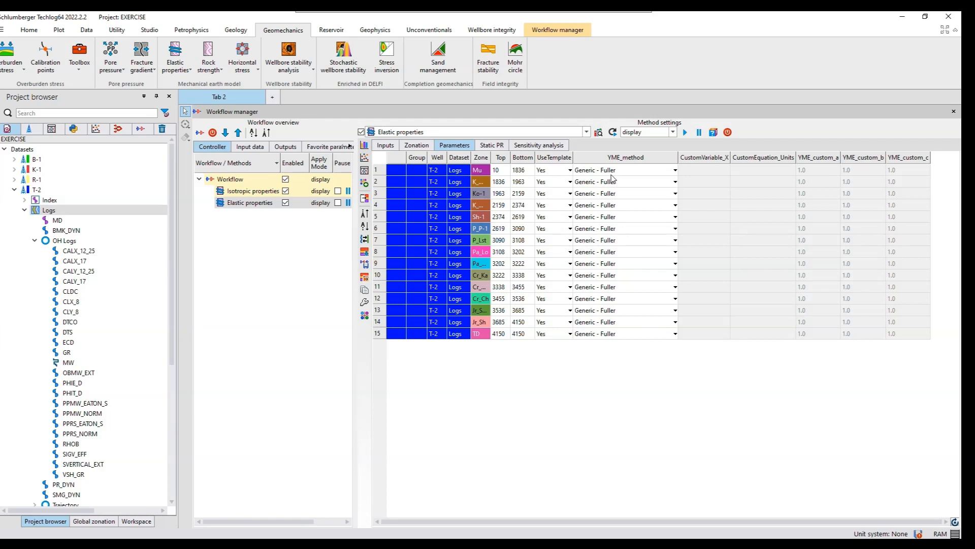
mouse_move(612, 178)
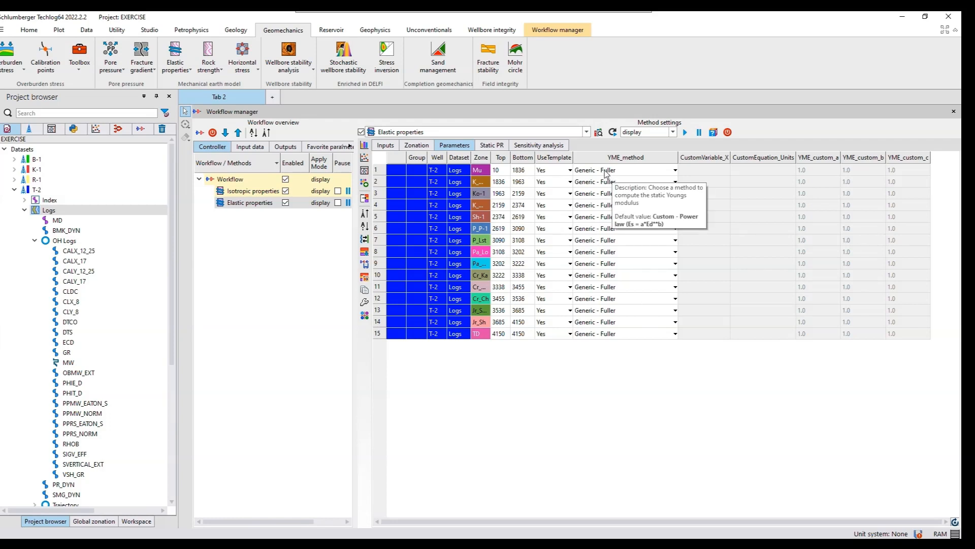
click(630, 172)
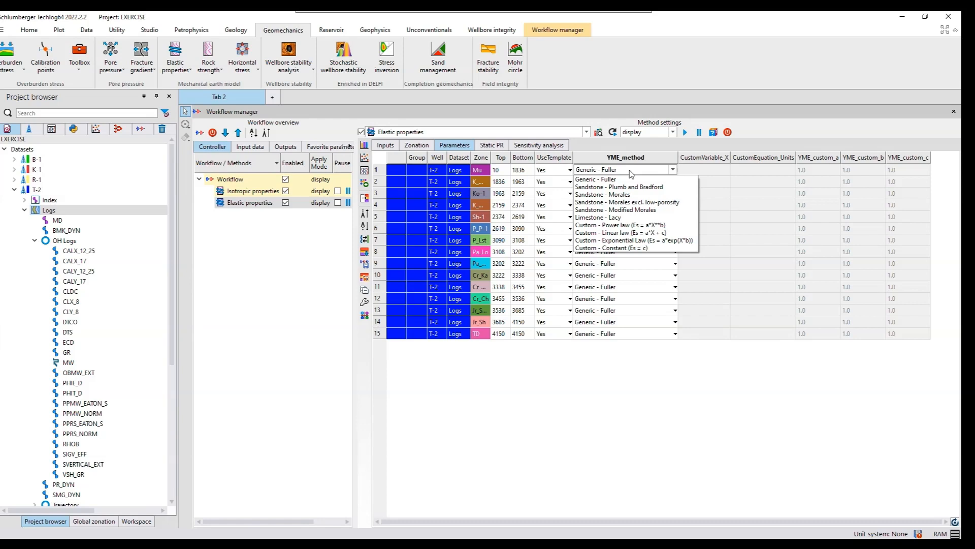
click(611, 218)
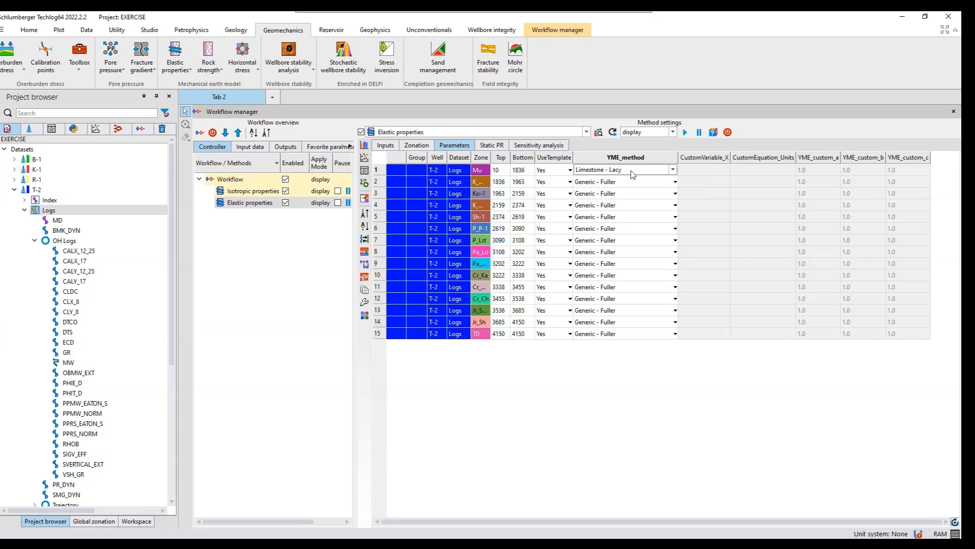
click(653, 172)
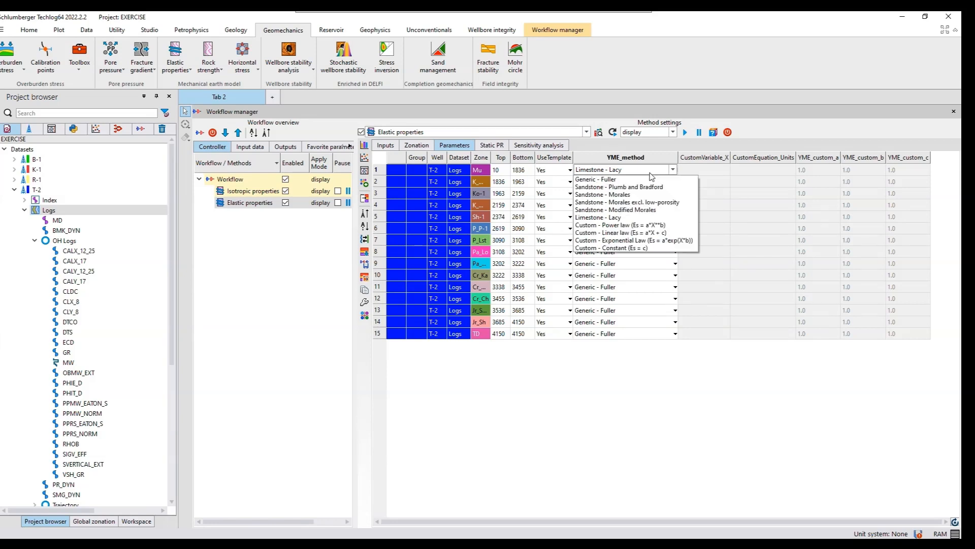
click(614, 180)
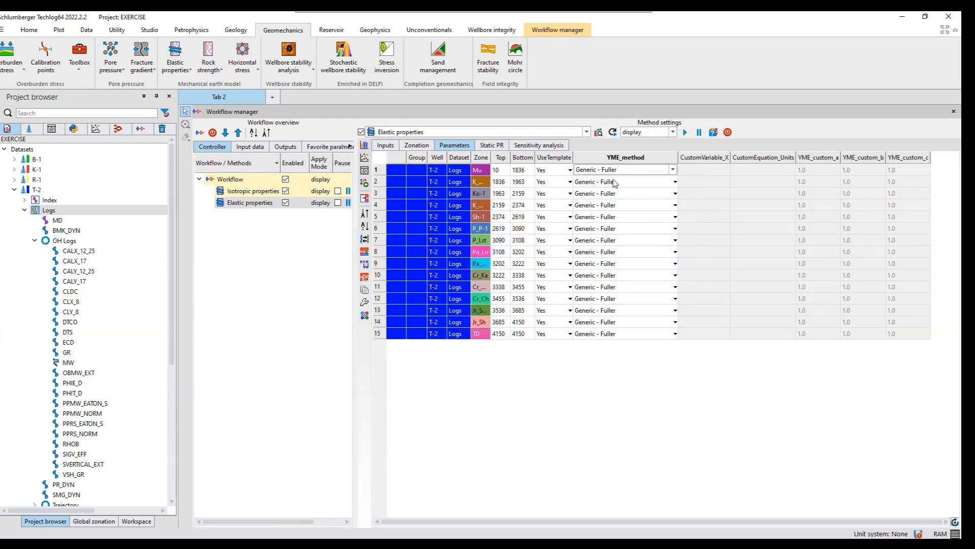
- Check the static Poisson's ratio and sensitivity analysis settings, then run the computation and widen its result layout
click(494, 146)
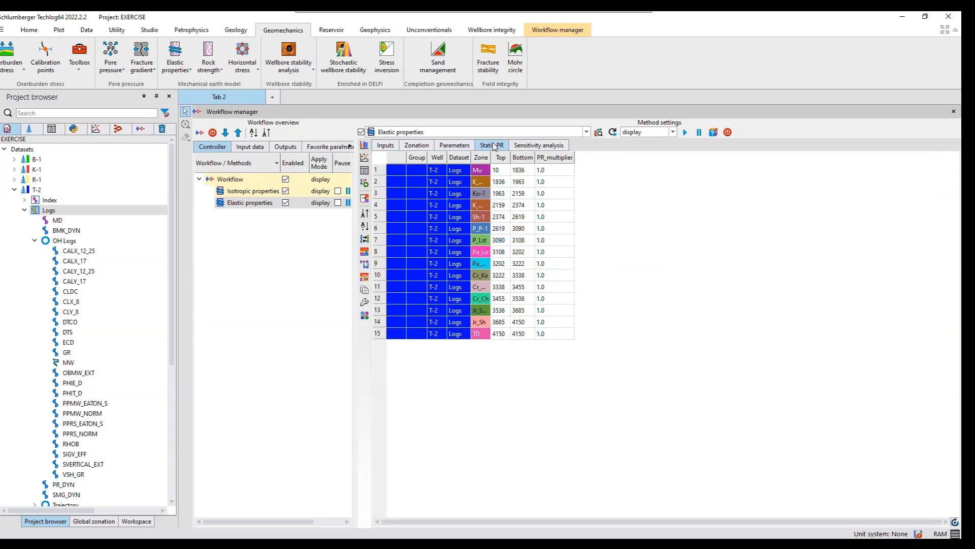
click(552, 148)
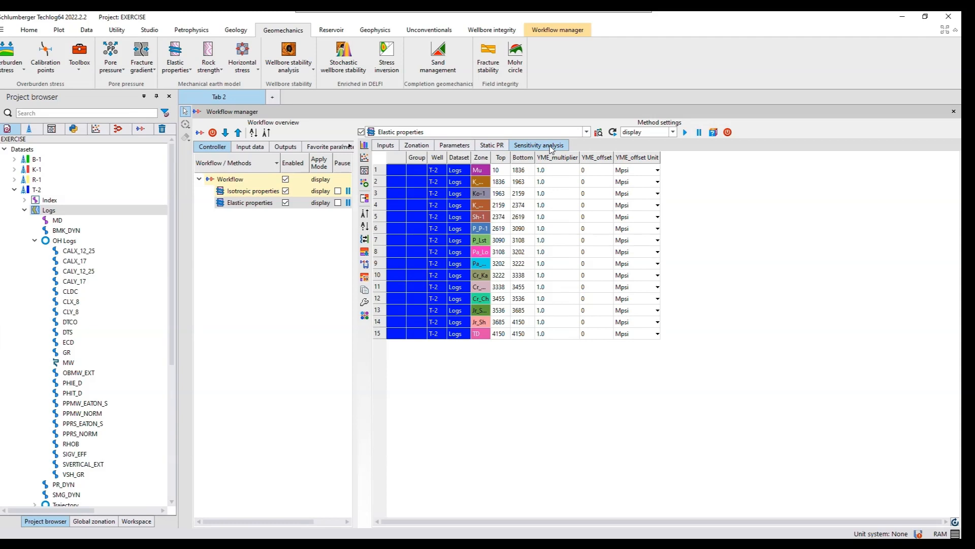
click(686, 133)
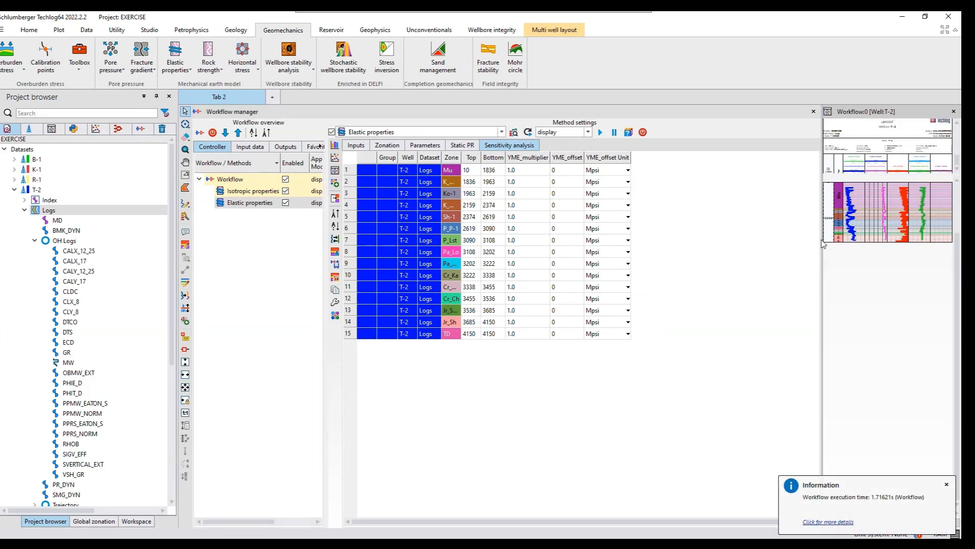
drag(822, 240, 631, 248)
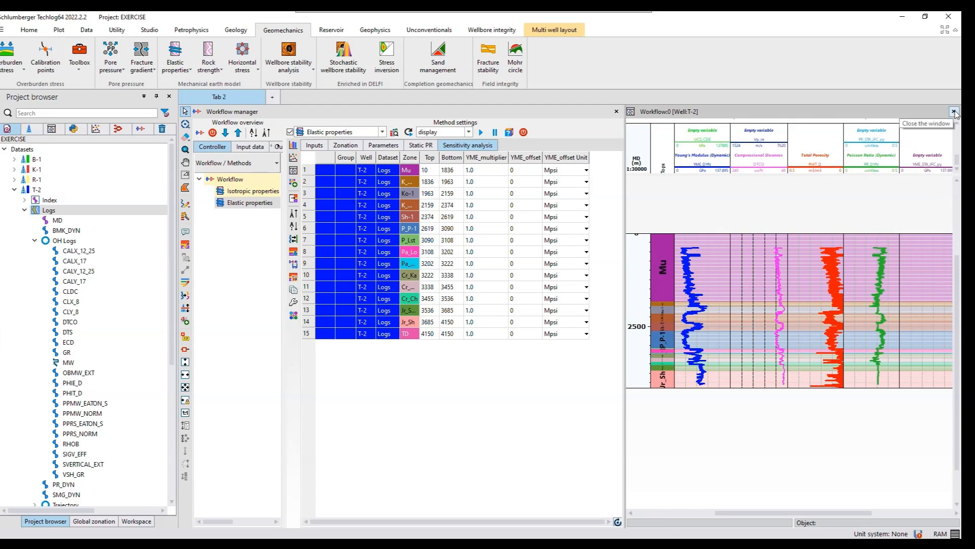
- Close the T-2 result layout and the workflow manager without saving either
click(954, 112)
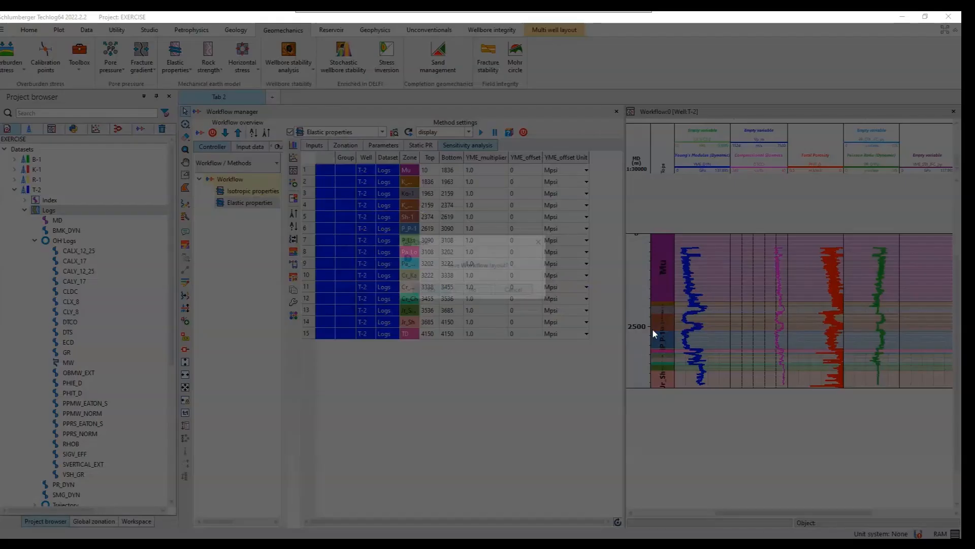
click(473, 292)
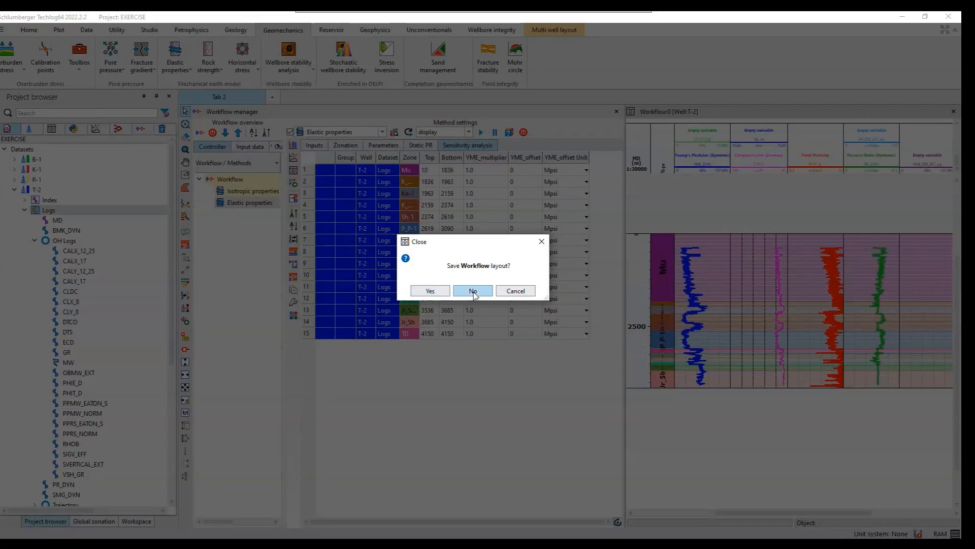
click(954, 111)
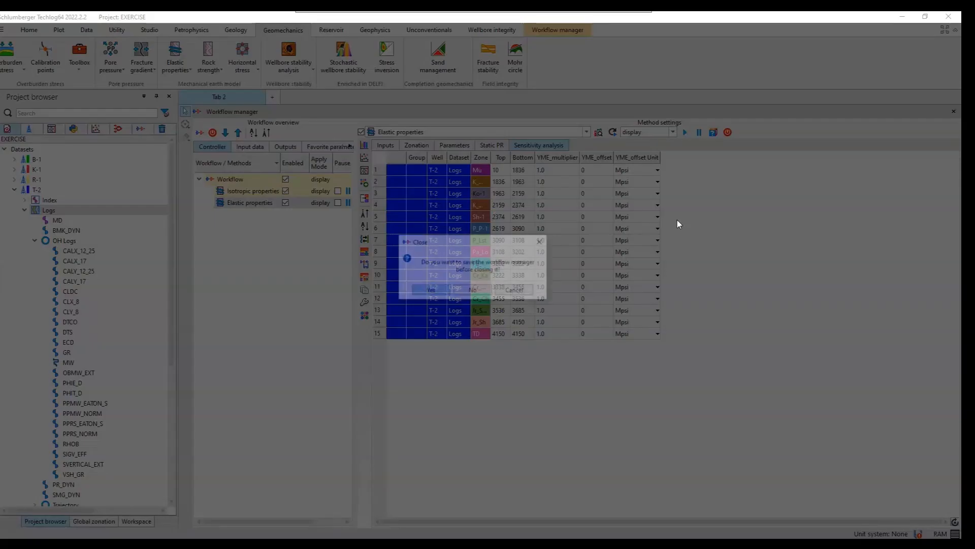
click(476, 293)
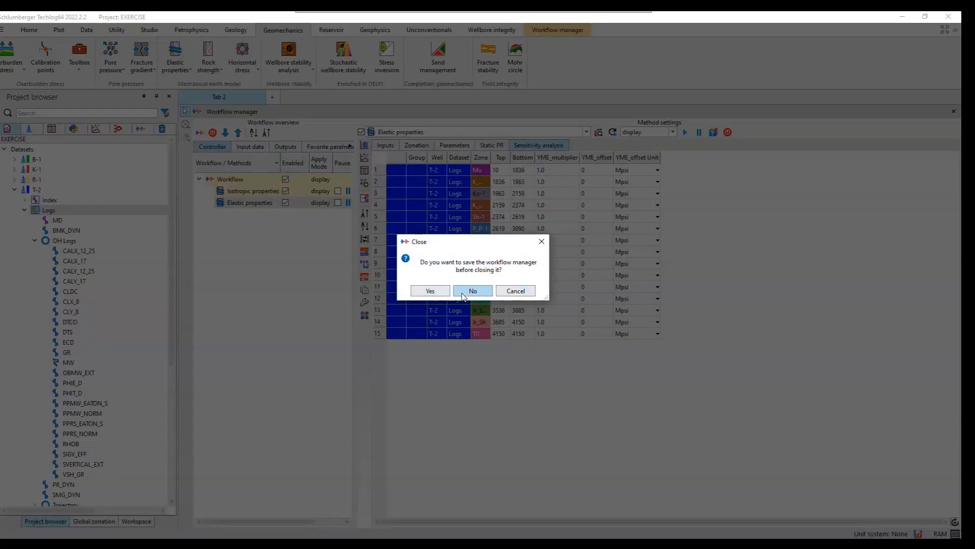
- Start an unconfined compressive strength method and clear the family assigned to its Young's Modulus (Static) input
click(221, 73)
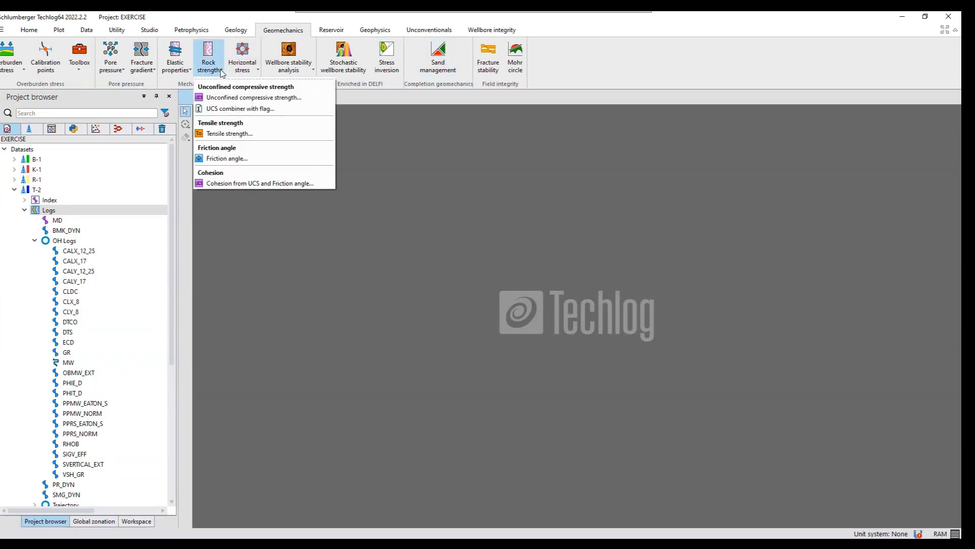
click(238, 97)
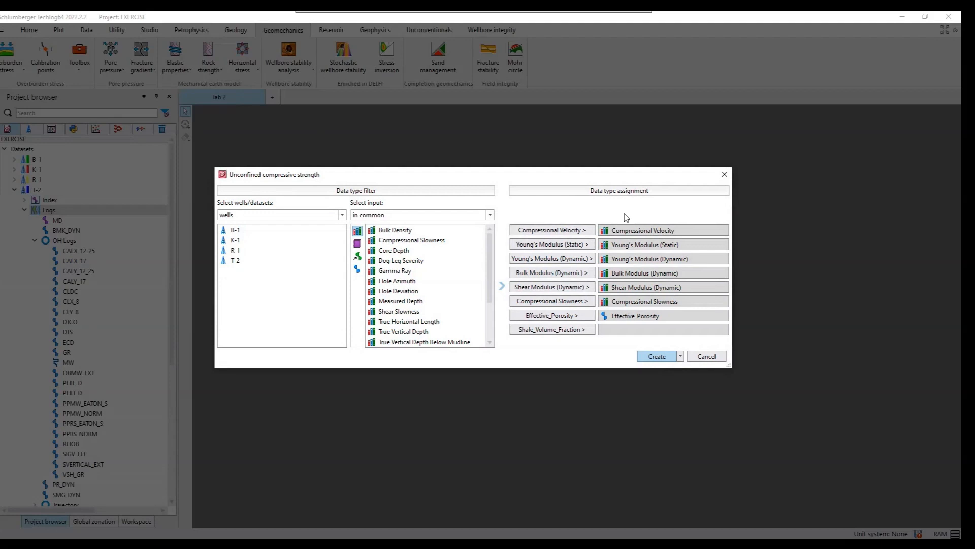
click(648, 247)
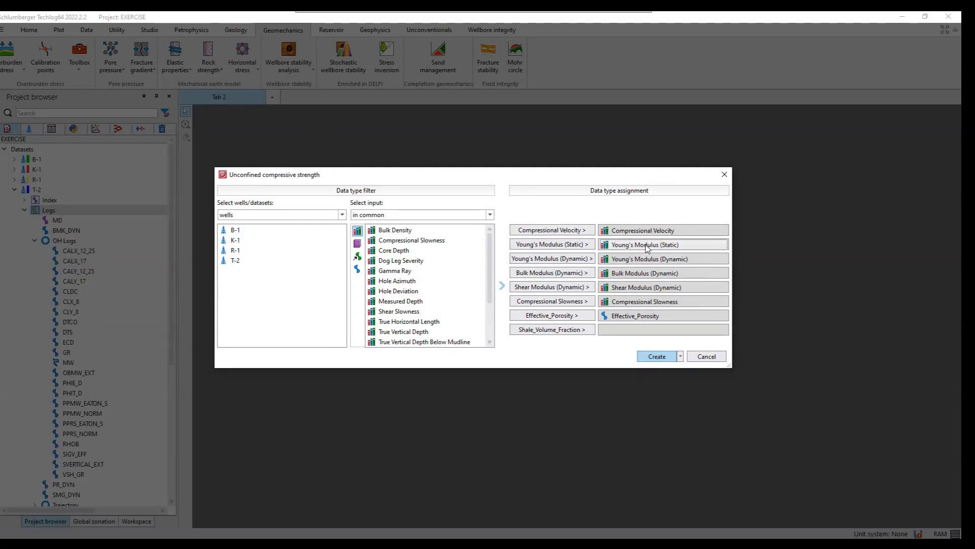
key(Delete)
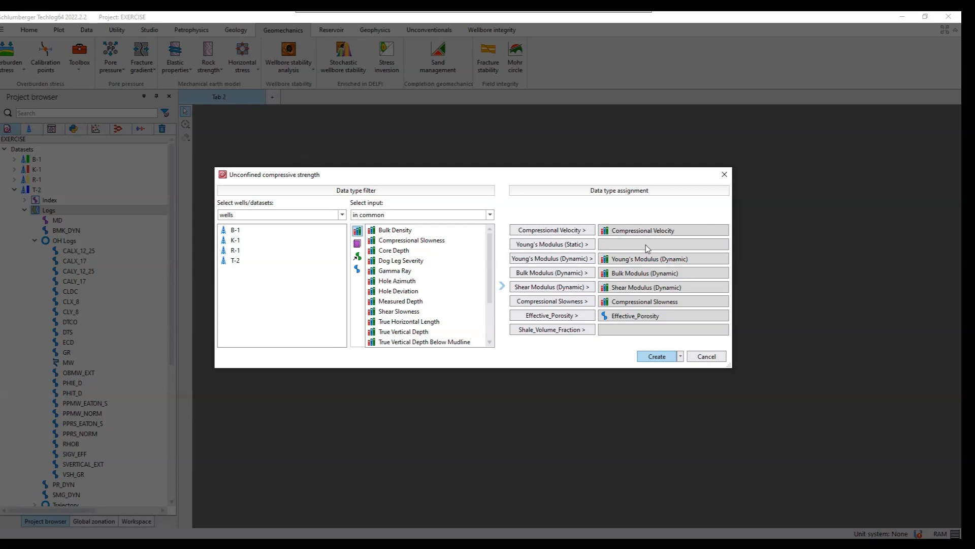
- Assign well T-2's Effective Porosity family to the Effective_Porosity input
click(656, 317)
click(241, 261)
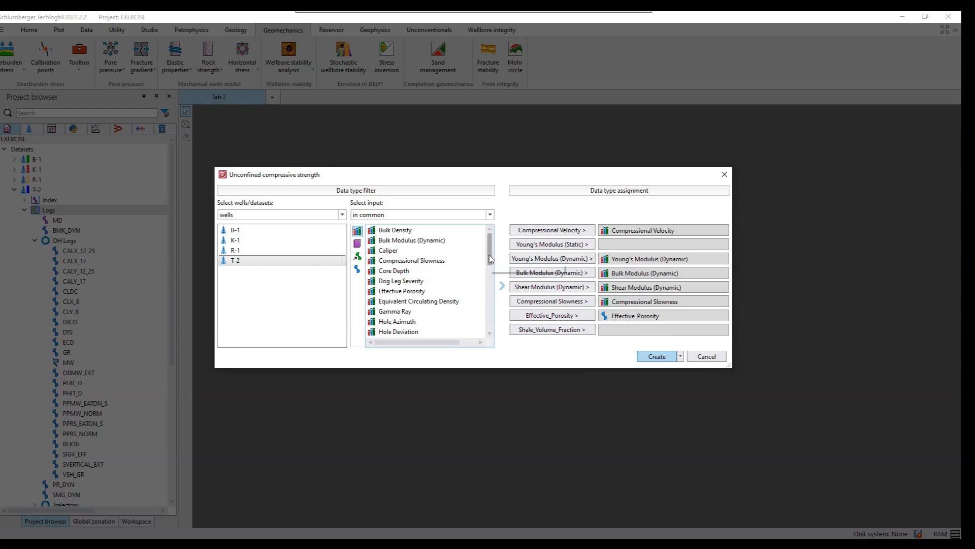
click(421, 293)
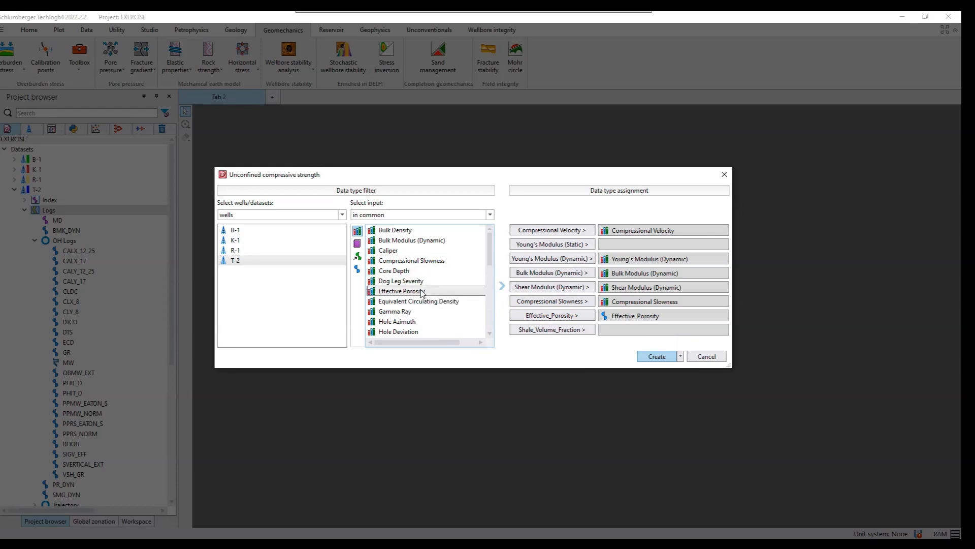
click(583, 318)
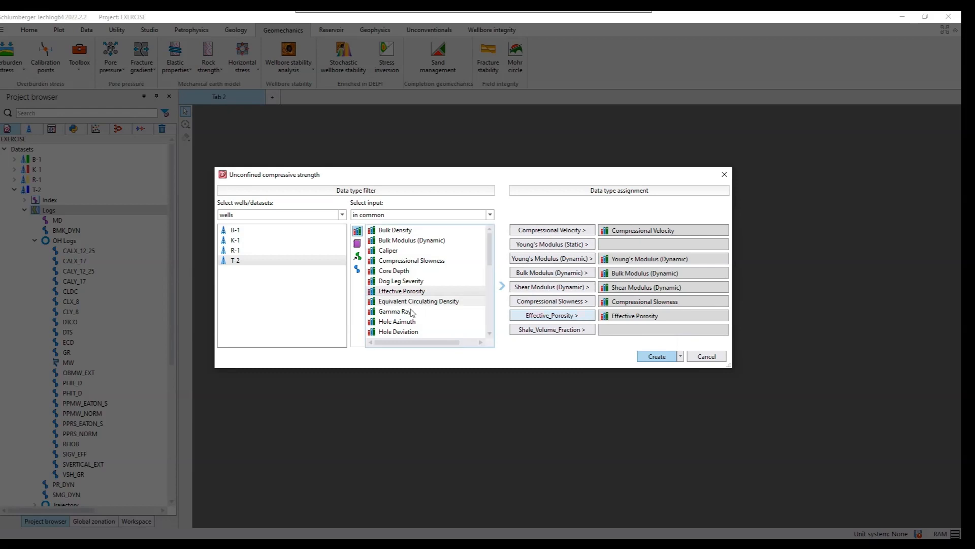
- Assign the Shale Volume Fraction family to the Shale_Volume_Fraction input and create the unconfined compressive strength method
scroll(411, 313, down, 7)
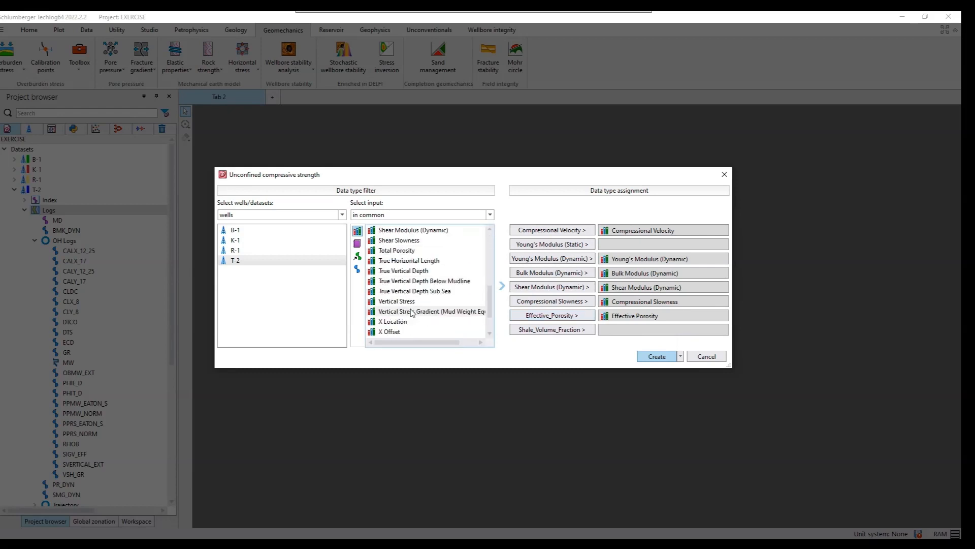
scroll(411, 313, up, 1)
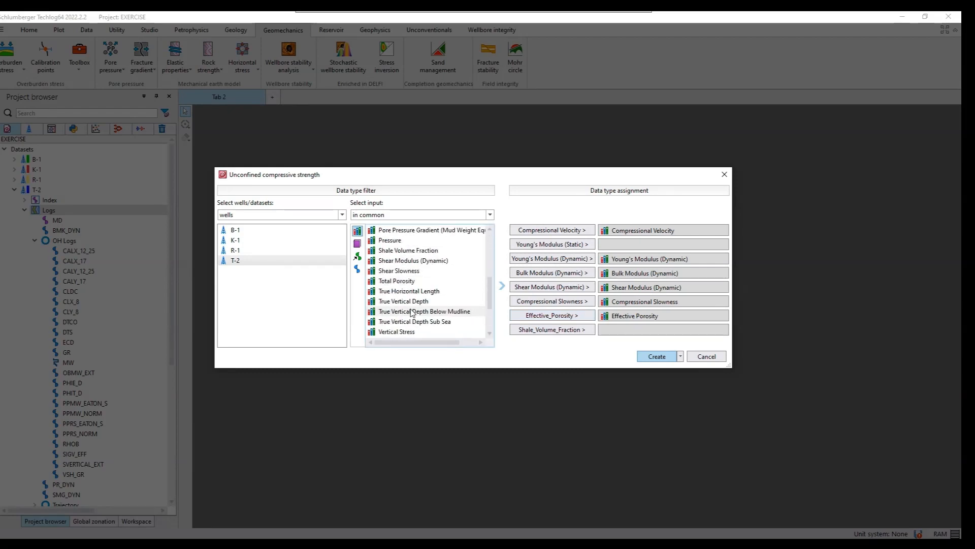
click(410, 253)
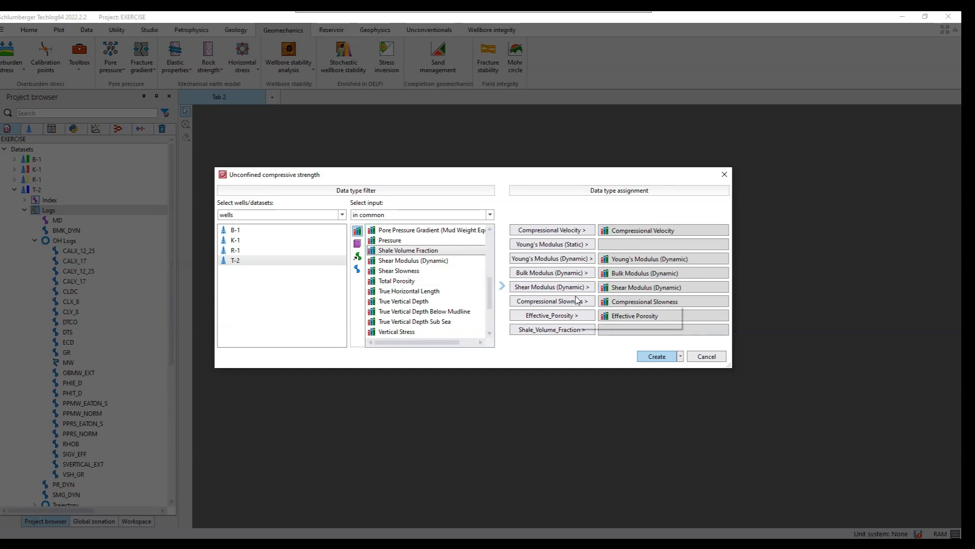
click(571, 330)
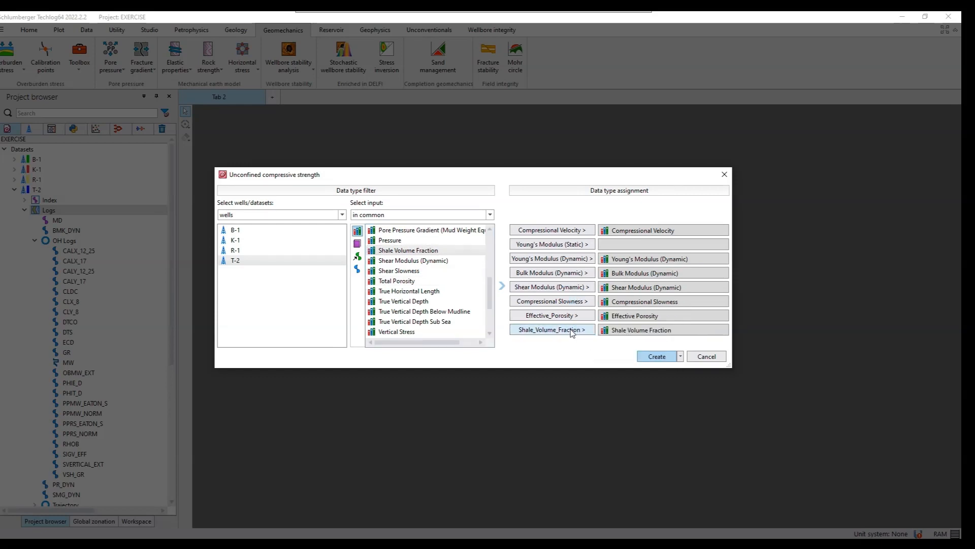
click(656, 356)
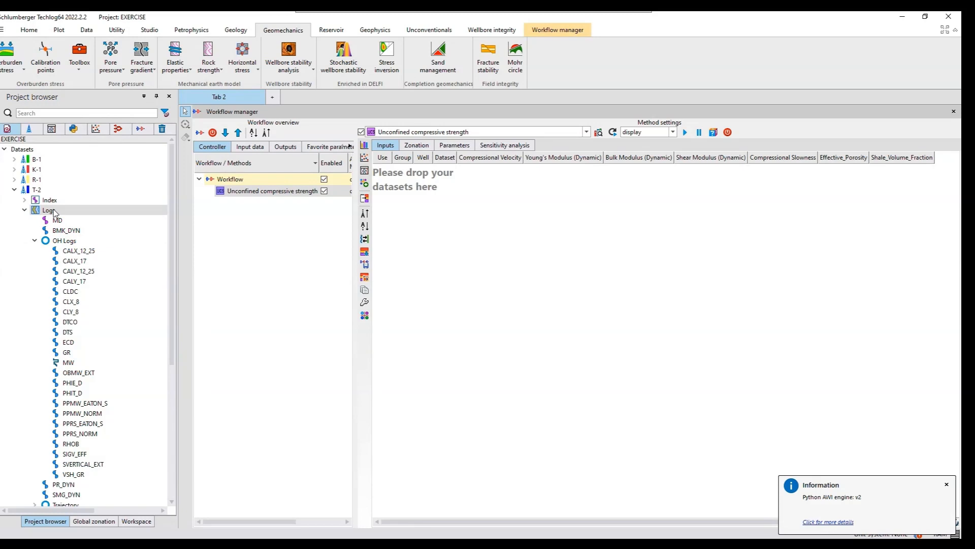
- Add well T-2's Logs dataset to the unconfined compressive strength method and open the method's parameters
drag(53, 210, 481, 209)
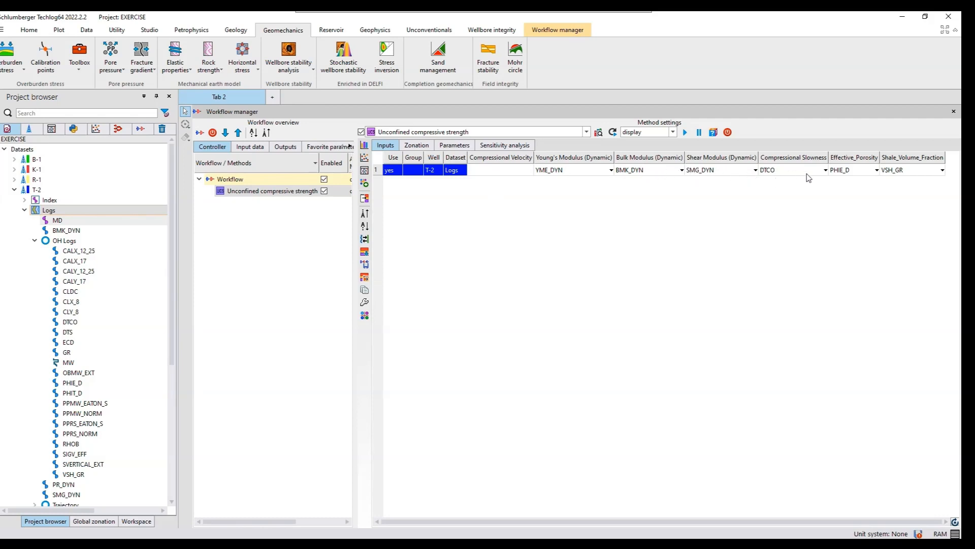
click(410, 145)
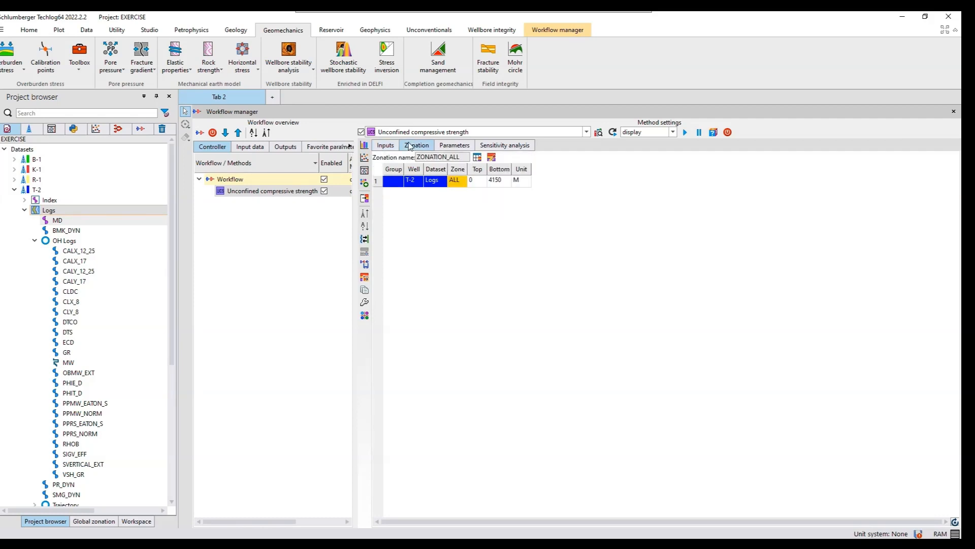
click(451, 146)
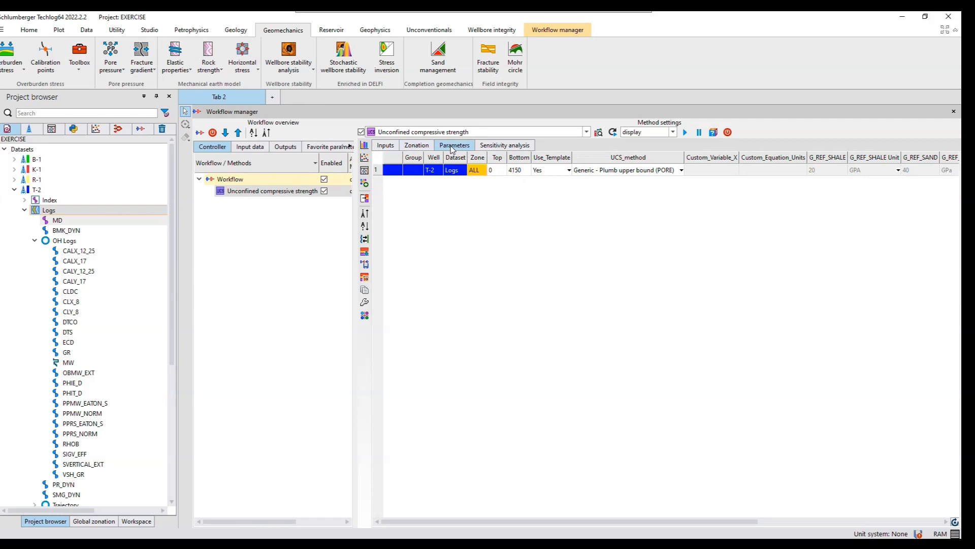
- Keep Generic - Plumb upper bound (PORE) as the UCS method for the Logs dataset, review the sensitivity settings and run the workflow
click(667, 173)
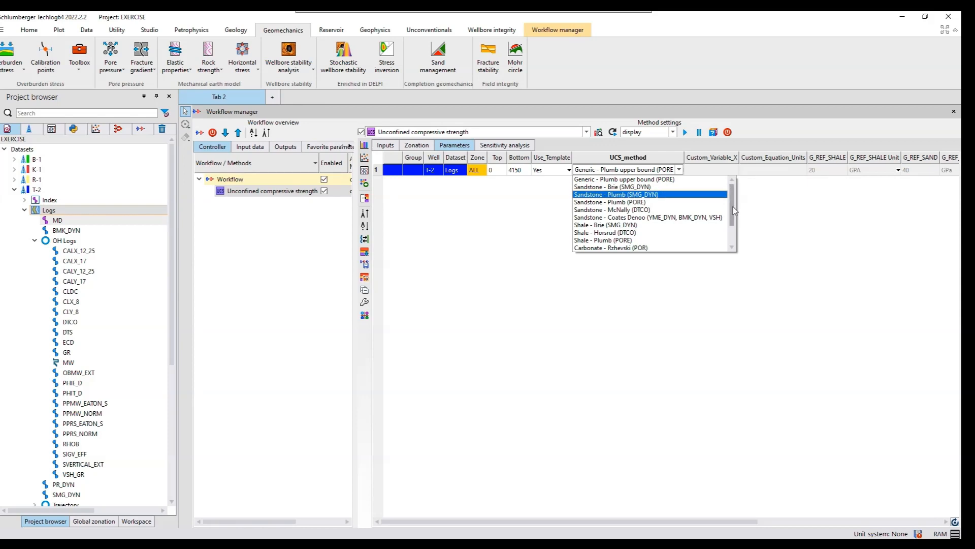
drag(733, 206, 733, 239)
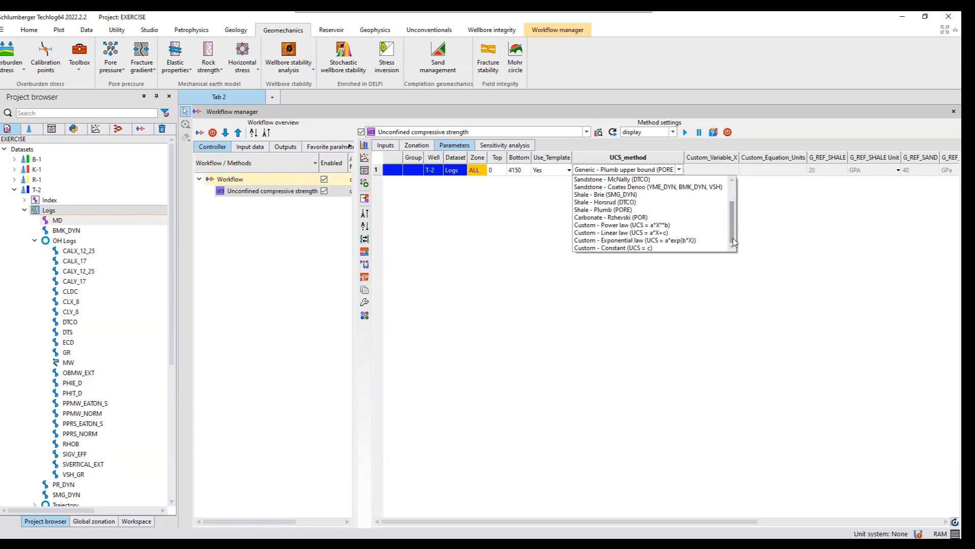
drag(733, 201, 731, 182)
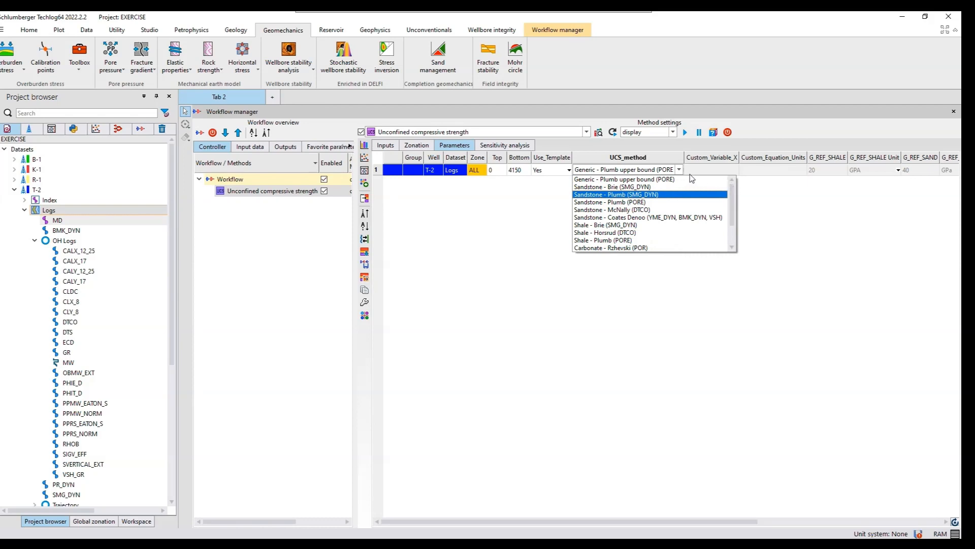
click(663, 180)
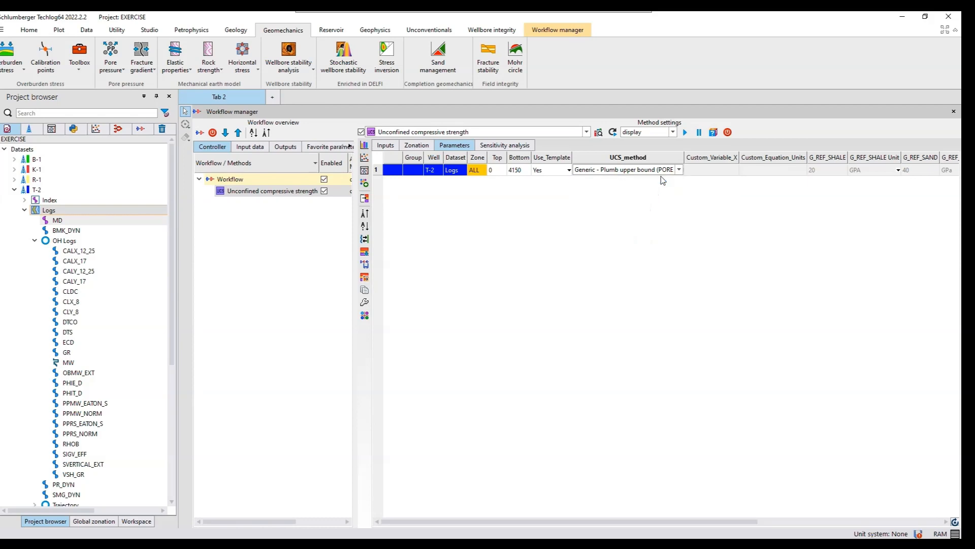
click(501, 146)
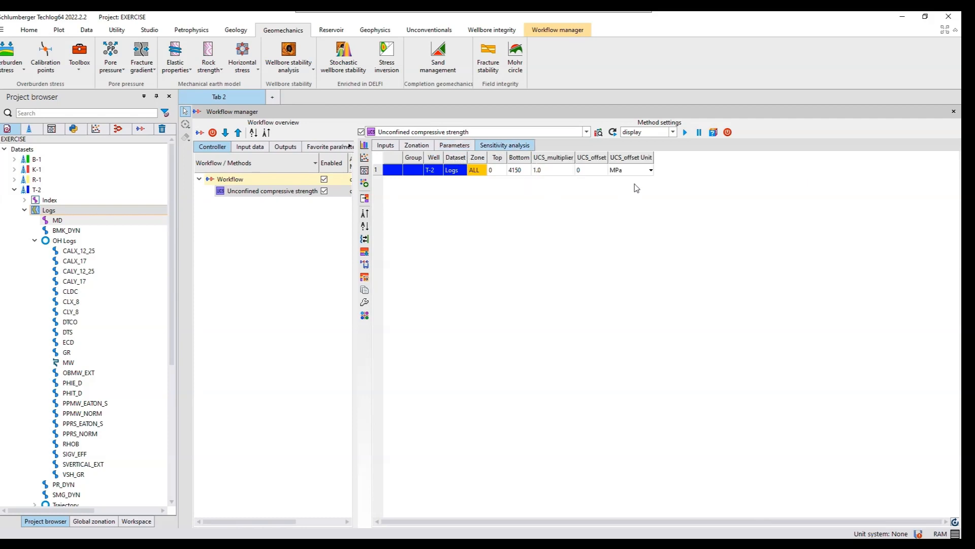
click(686, 132)
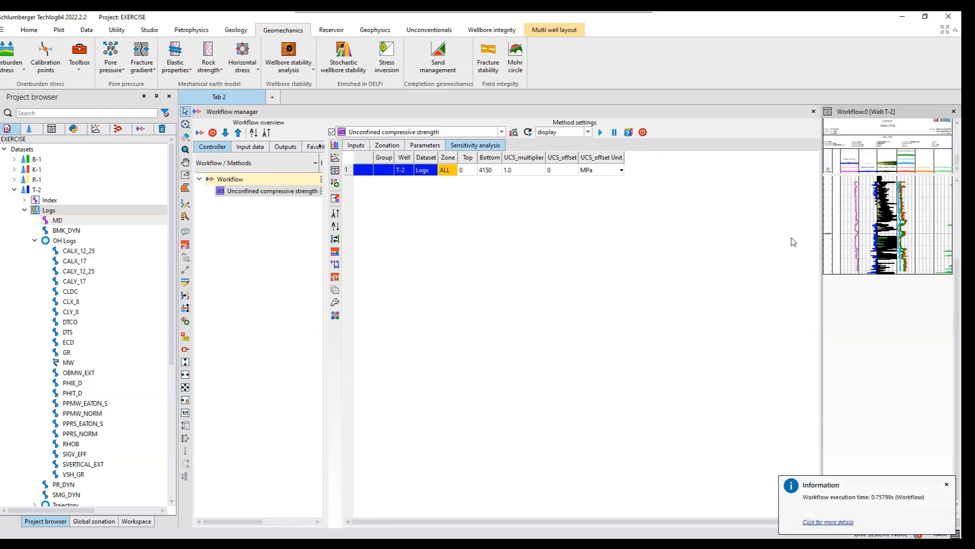
- Widen the workflow's result layout for well T-2 and examine its Unconfined Compressive Strength track
drag(821, 244, 527, 265)
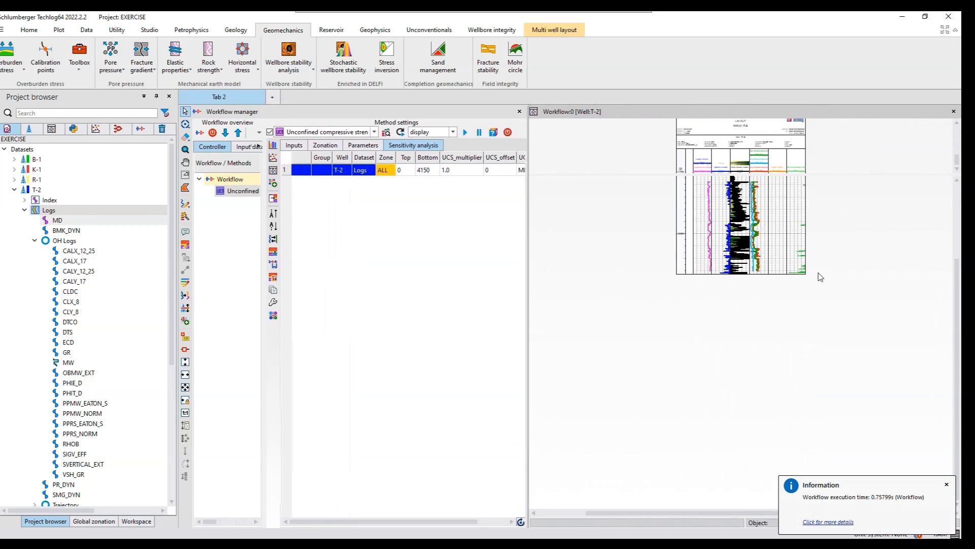
scroll(821, 277, up, 2)
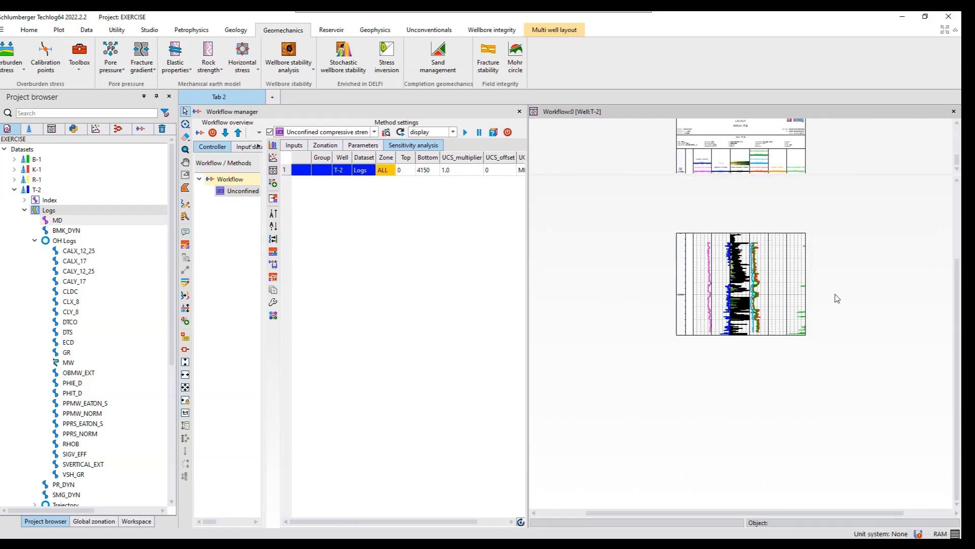
scroll(837, 298, up, 3)
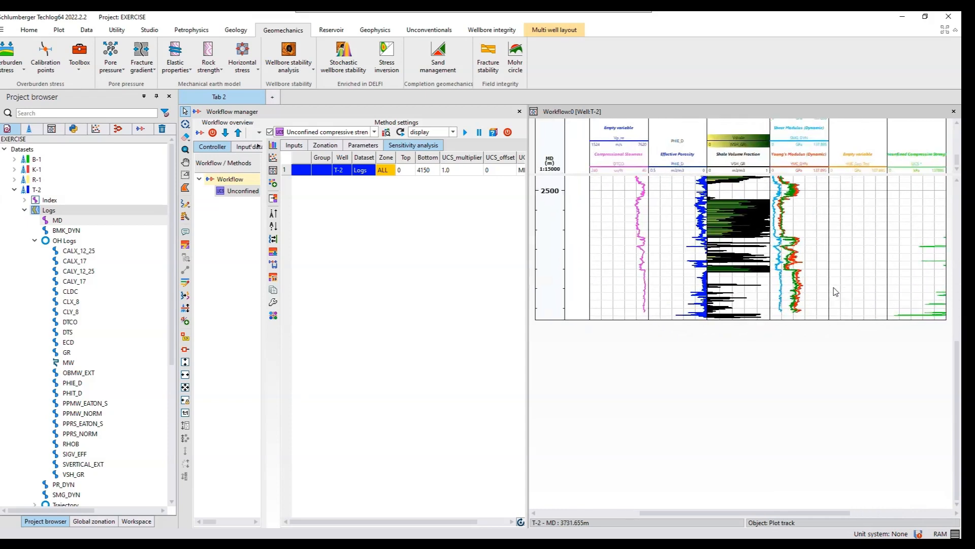
scroll(835, 291, up, 4)
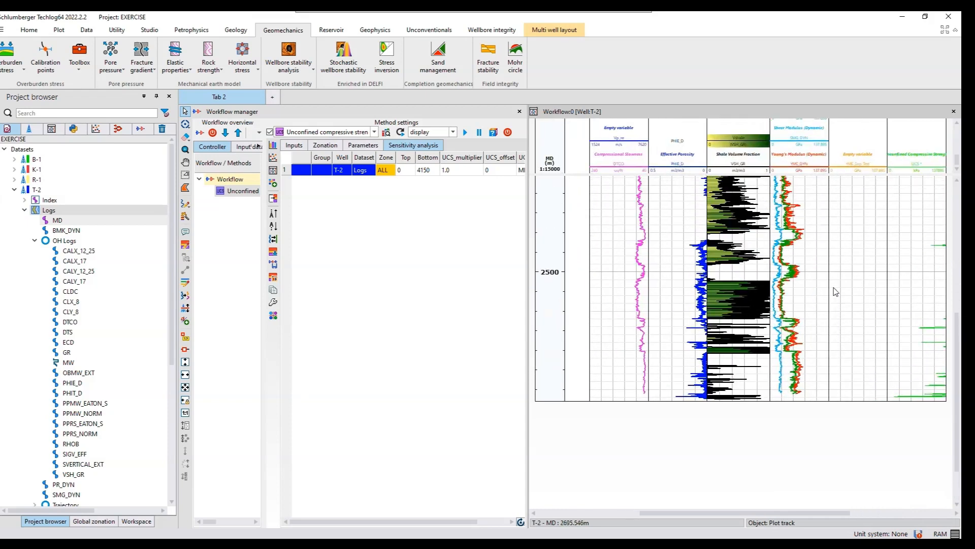
scroll(835, 291, up, 1)
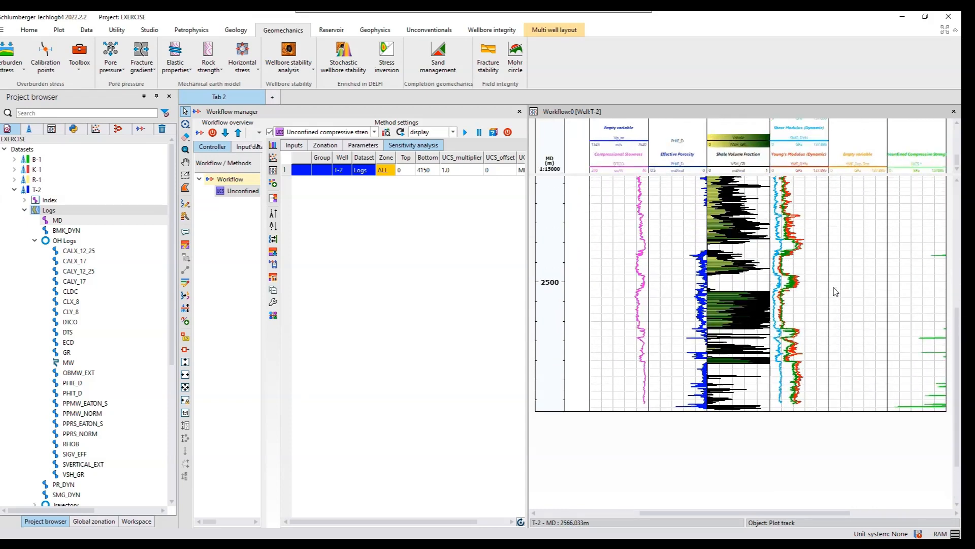
scroll(836, 291, up, 3)
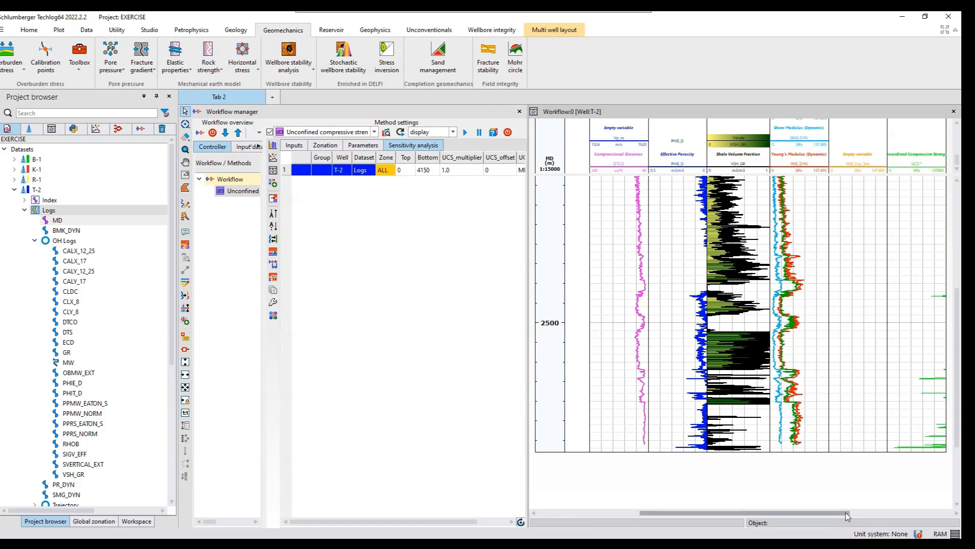
drag(854, 516, 869, 516)
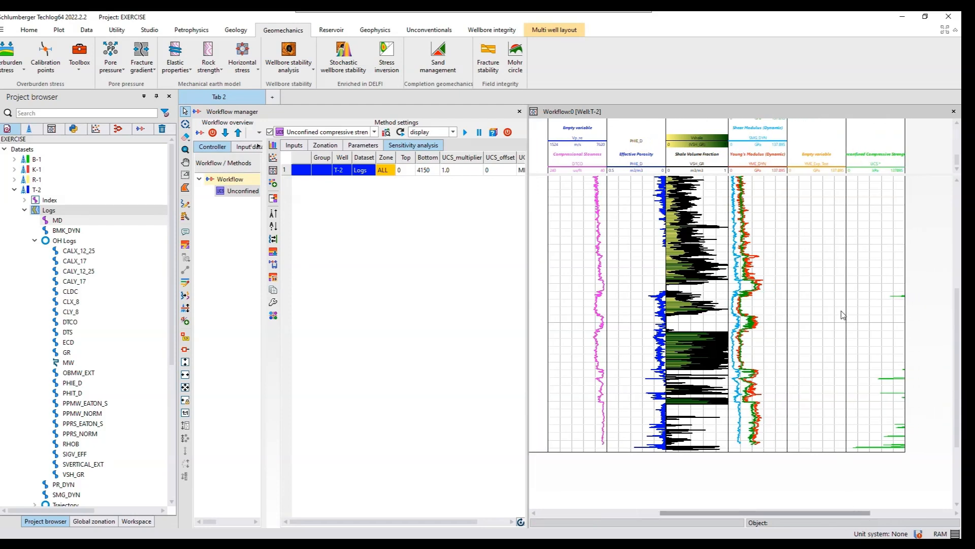
- Open the properties of the UCS curve and set its horizontal axis type to variable
click(883, 171)
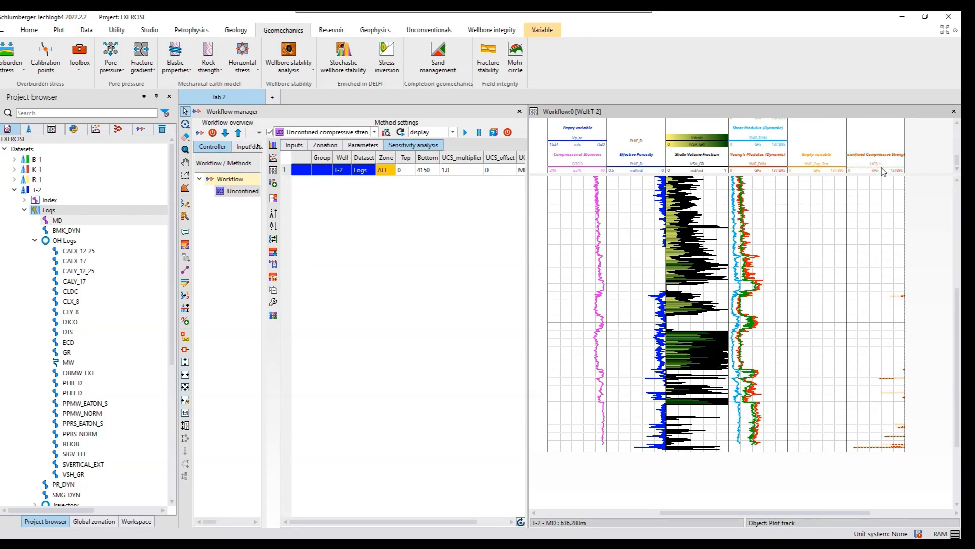
double_click(883, 172)
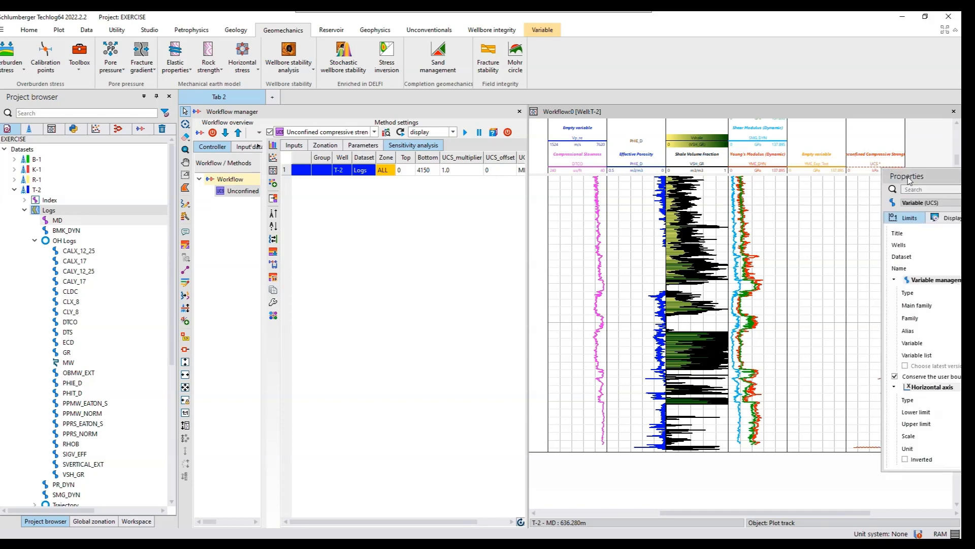
drag(898, 182, 611, 168)
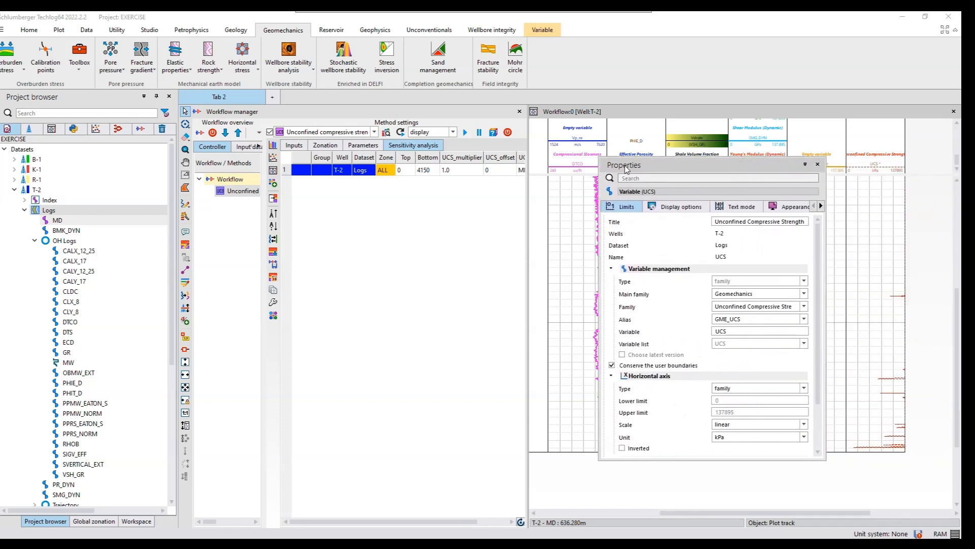
click(761, 389)
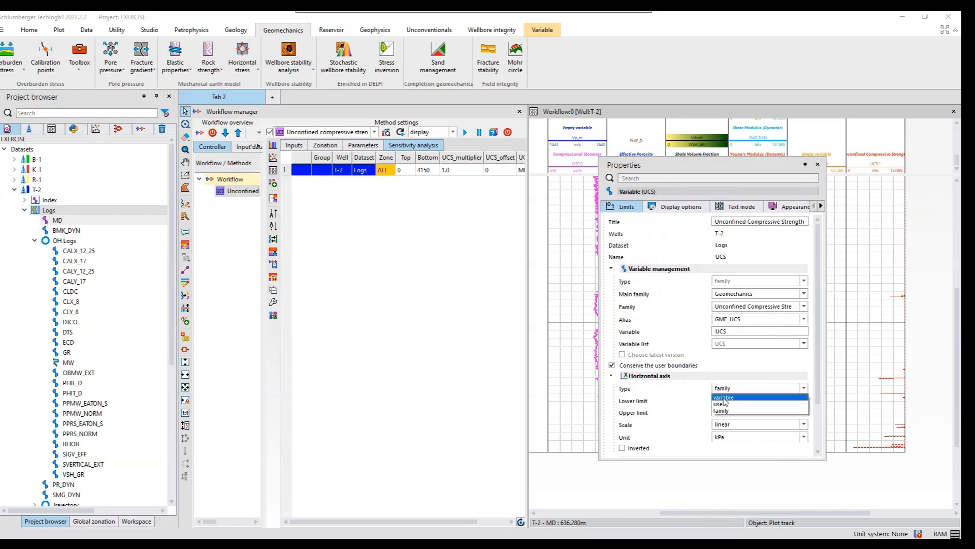
click(724, 399)
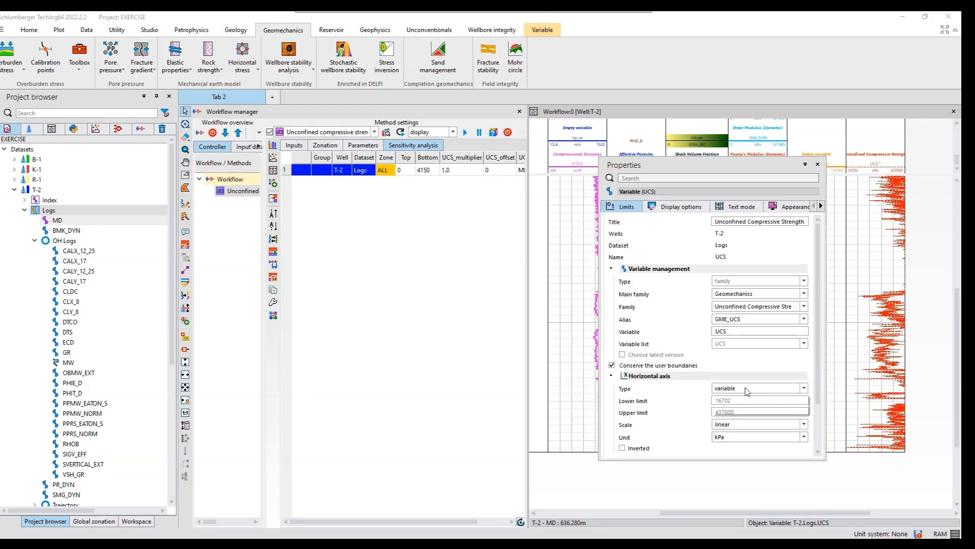
- Switch the UCS horizontal axis to the user type with a lower limit of 0 and an upper limit of 2000 kPa
click(747, 389)
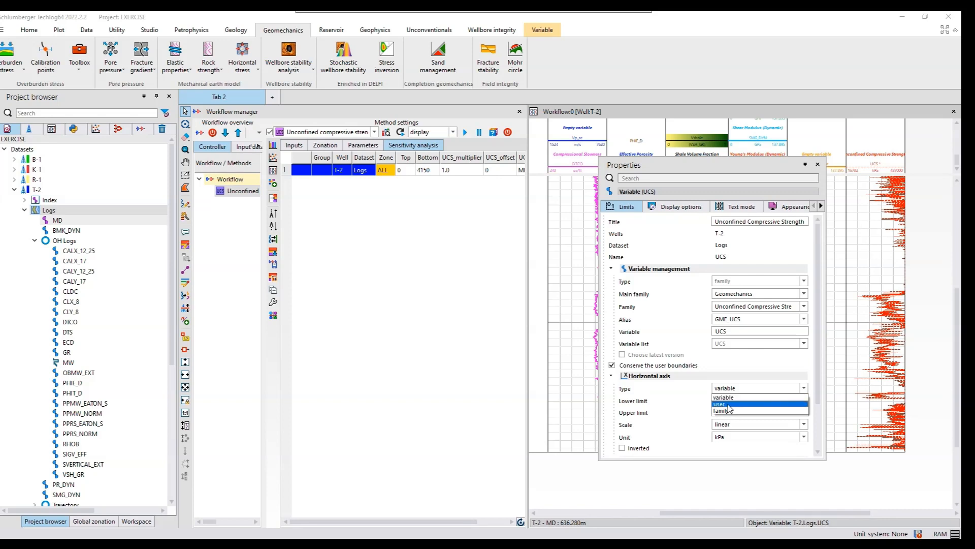
click(729, 404)
drag(735, 401, 713, 402)
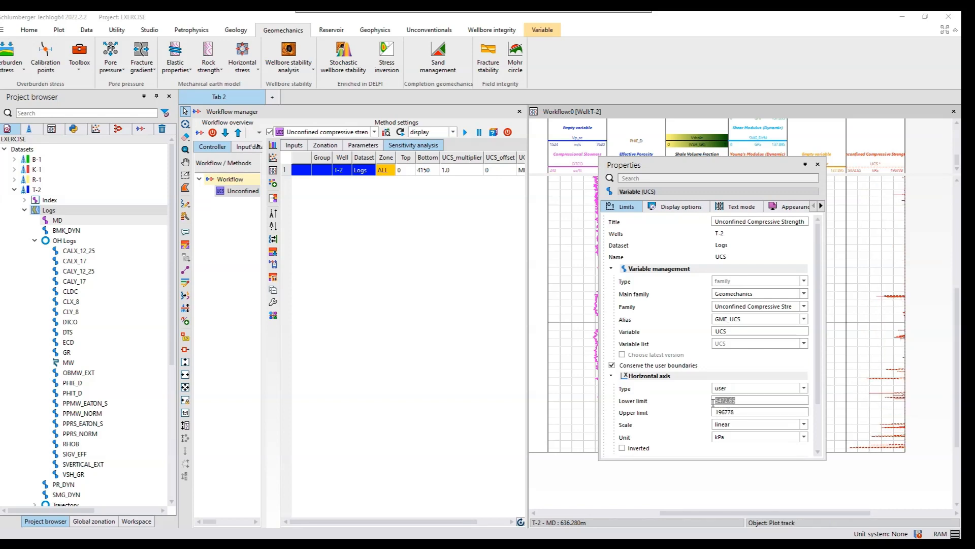
text(0)
drag(735, 412, 716, 414)
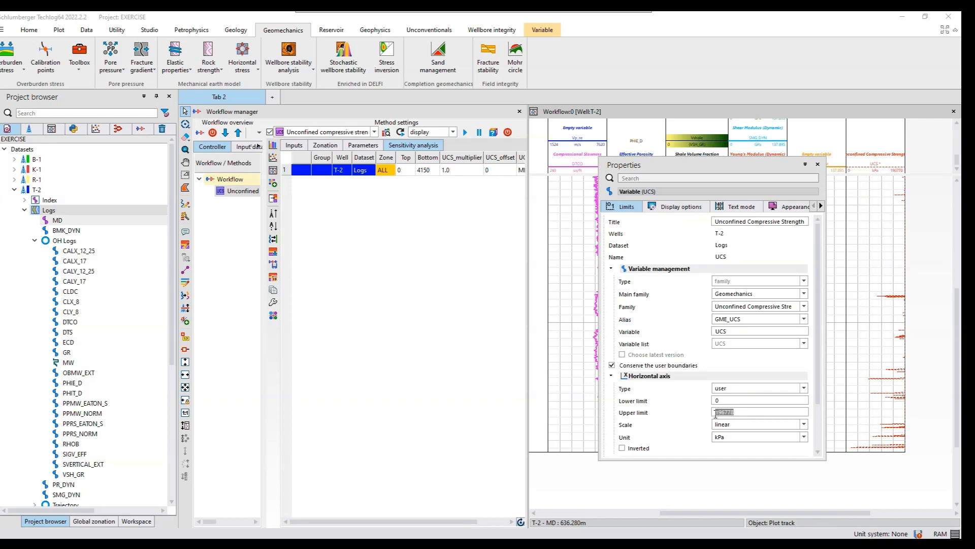
text(10000)
key(BackSpace)
- Change the unit of the UCS horizontal axis to MPA
click(786, 440)
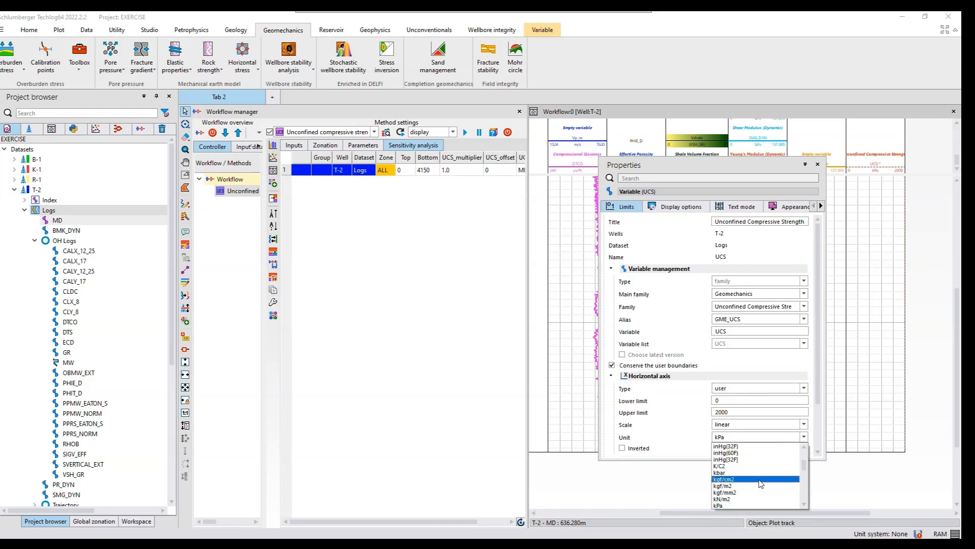
key(m)
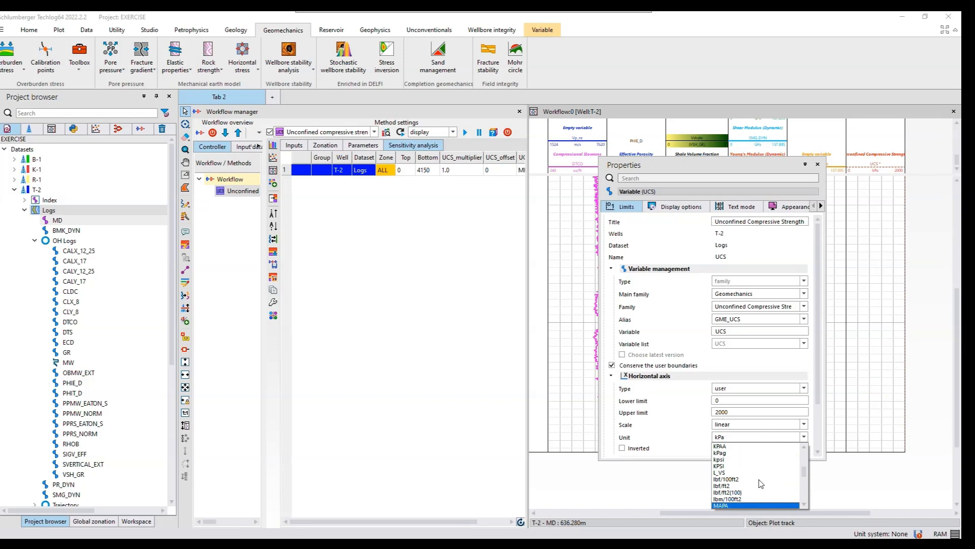
key(p)
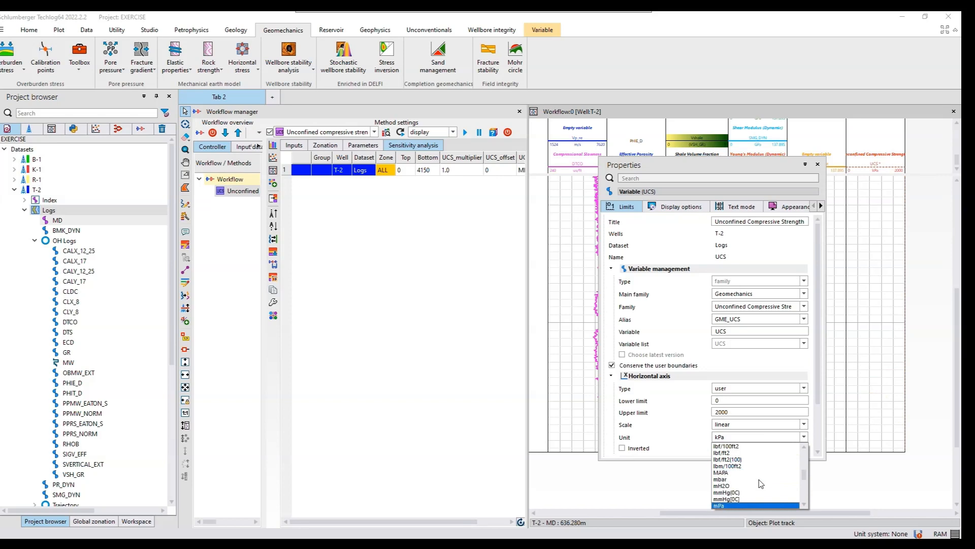
click(805, 505)
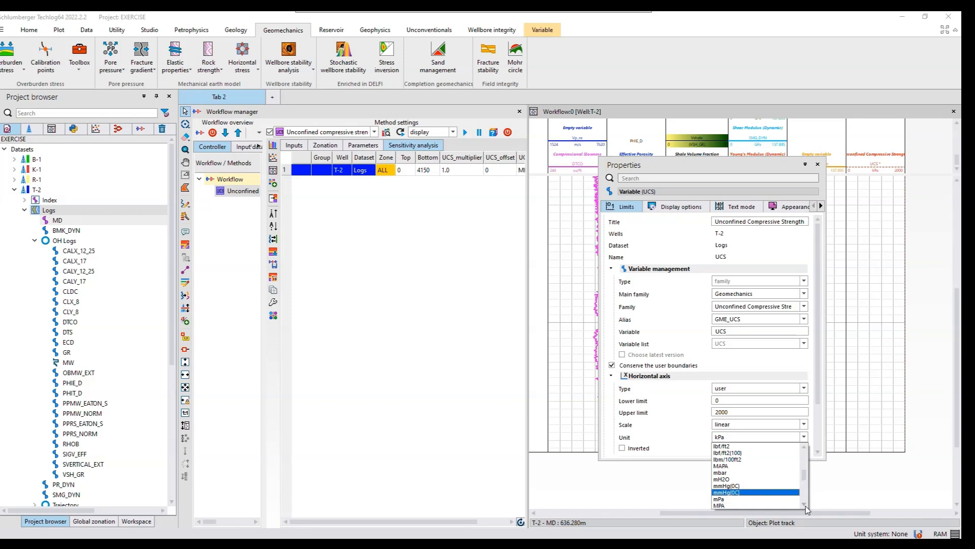
click(805, 506)
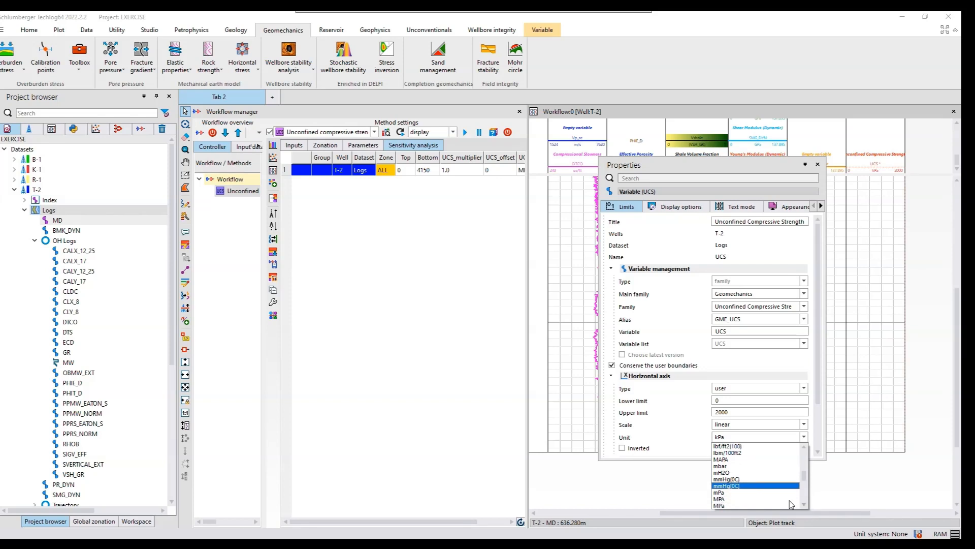
click(736, 499)
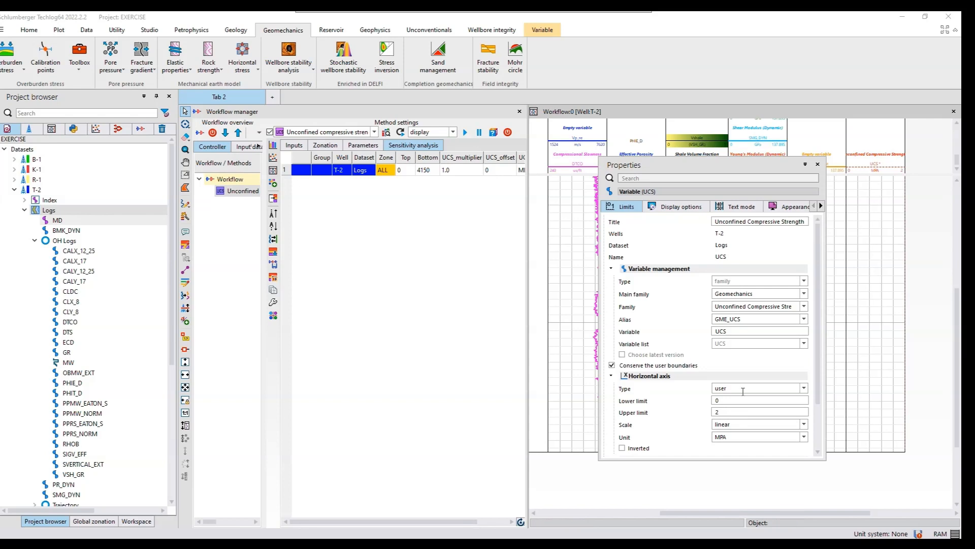
- Set the upper limit of the UCS horizontal axis to 2000 MPA
click(726, 412)
text(000)
key(Return)
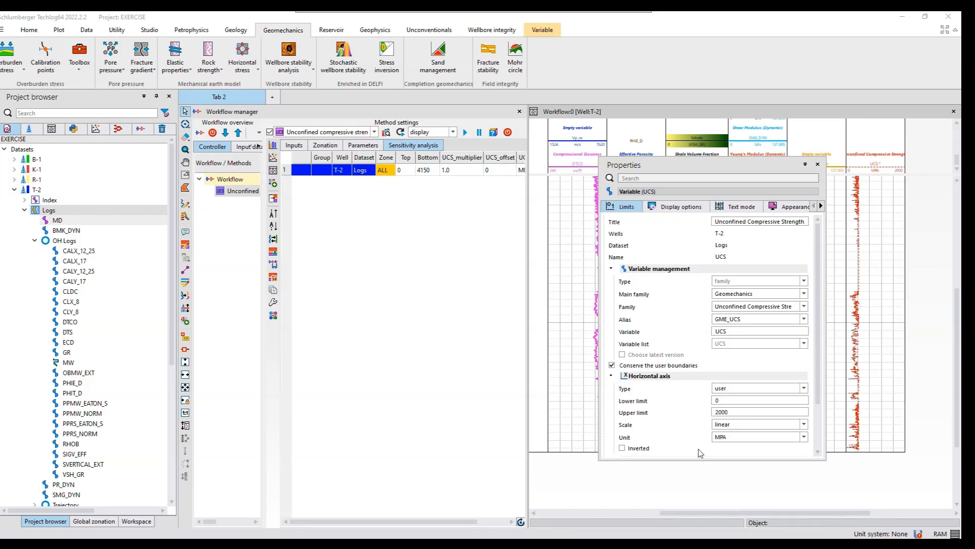
- Try upper limits of 20 and 200 MPA on the UCS horizontal axis and restore 2000
click(736, 409)
key(BackSpace)
key(BackSpace)
key(Return)
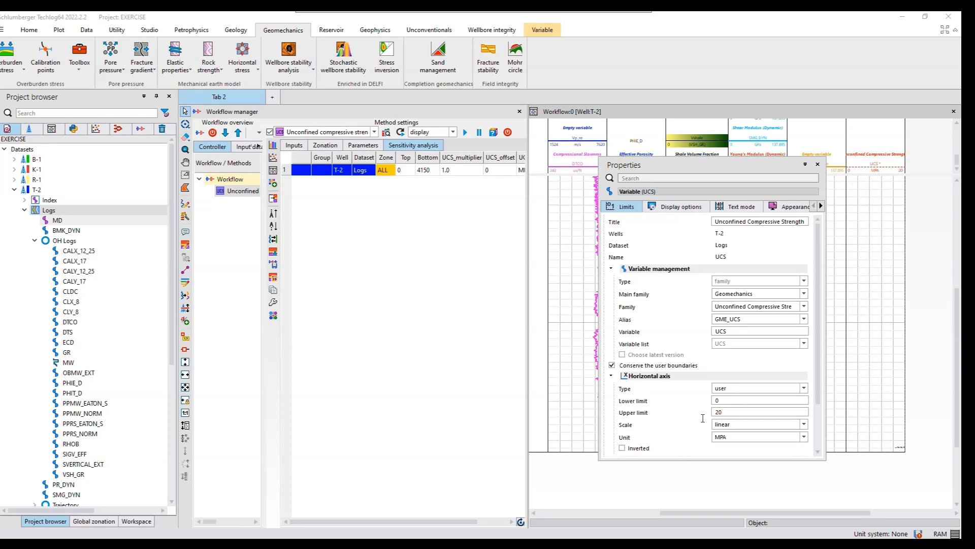
text(0)
key(Return)
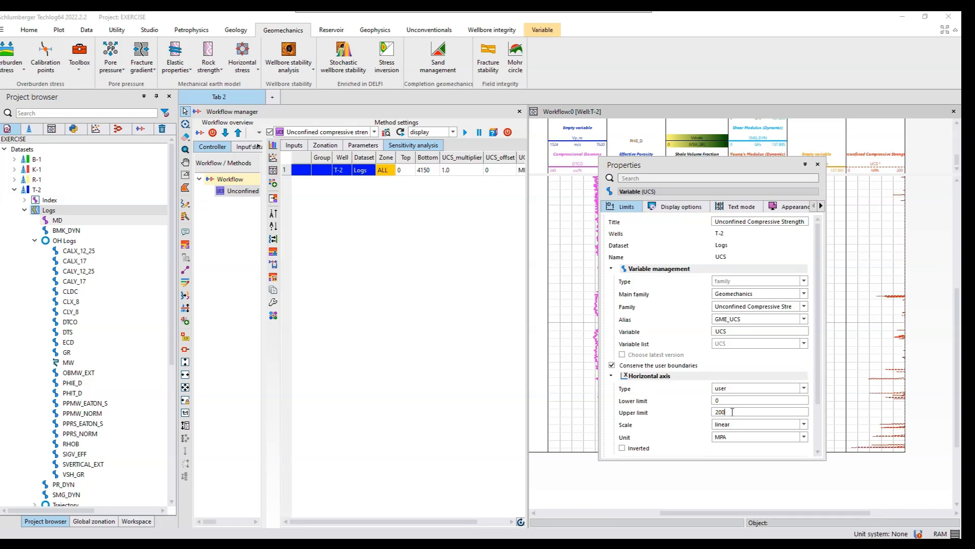
click(732, 411)
text(0)
click(694, 446)
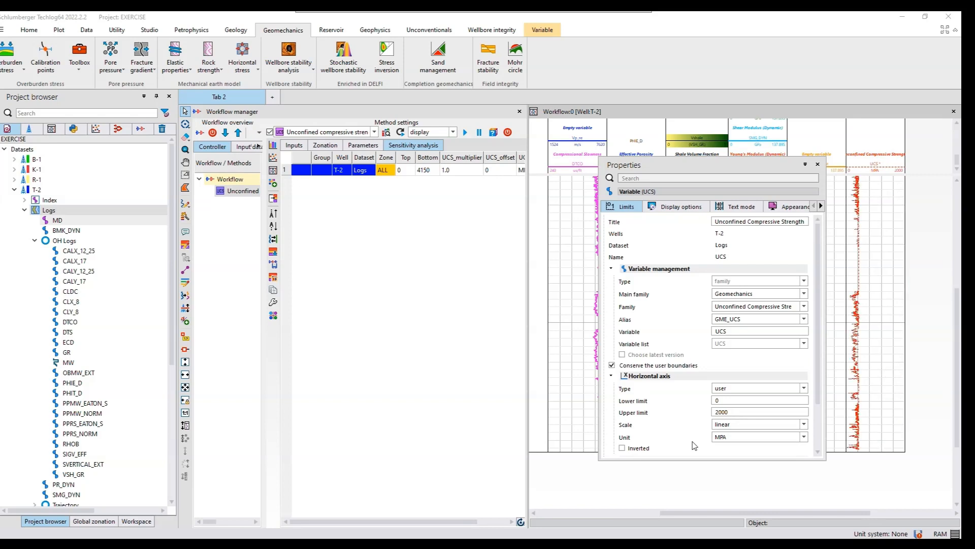
- Close the UCS curve's properties and save the computed variable under the name UCS
click(818, 165)
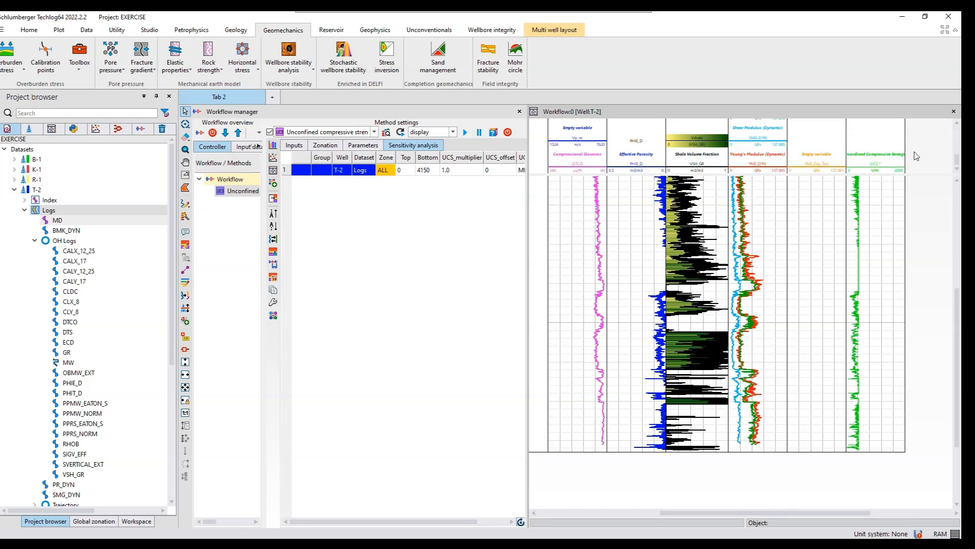
click(874, 173)
right_click(873, 173)
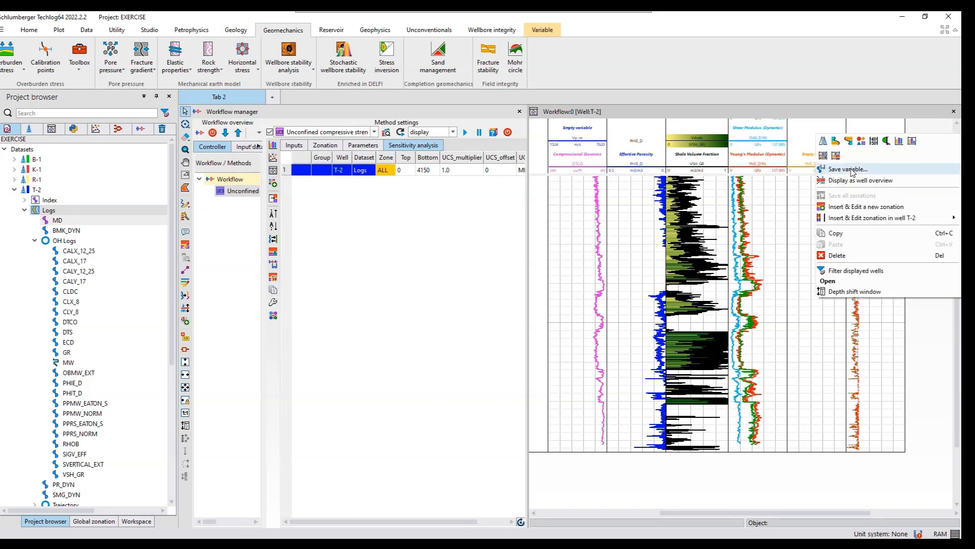
click(848, 169)
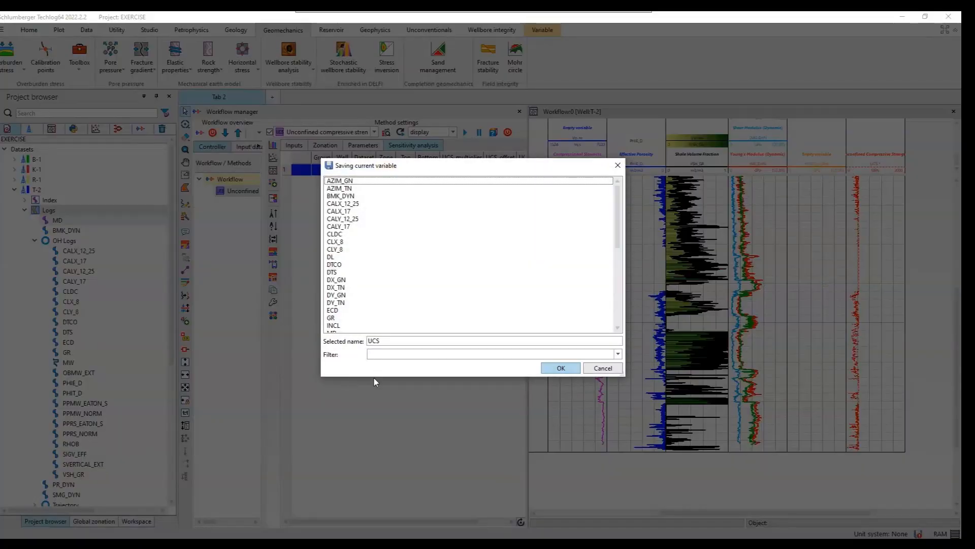
click(559, 369)
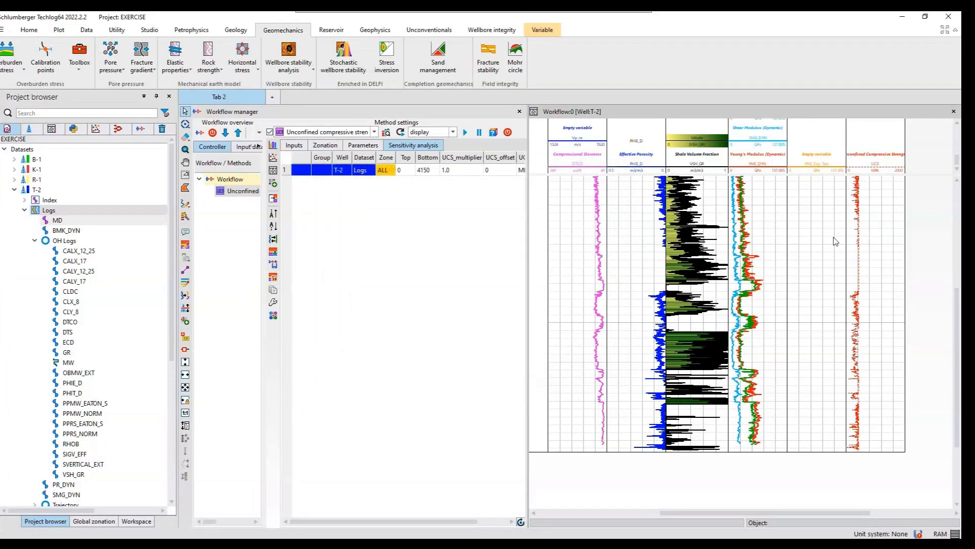
- Close the UCS layout without saving and add a static Elastic properties method with its Compressional Velocity input cleared
click(955, 113)
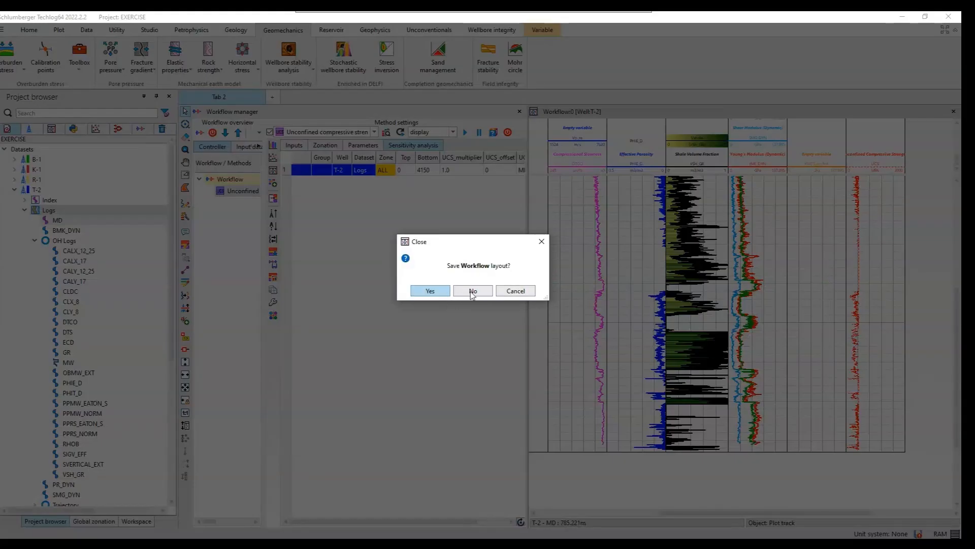
click(473, 292)
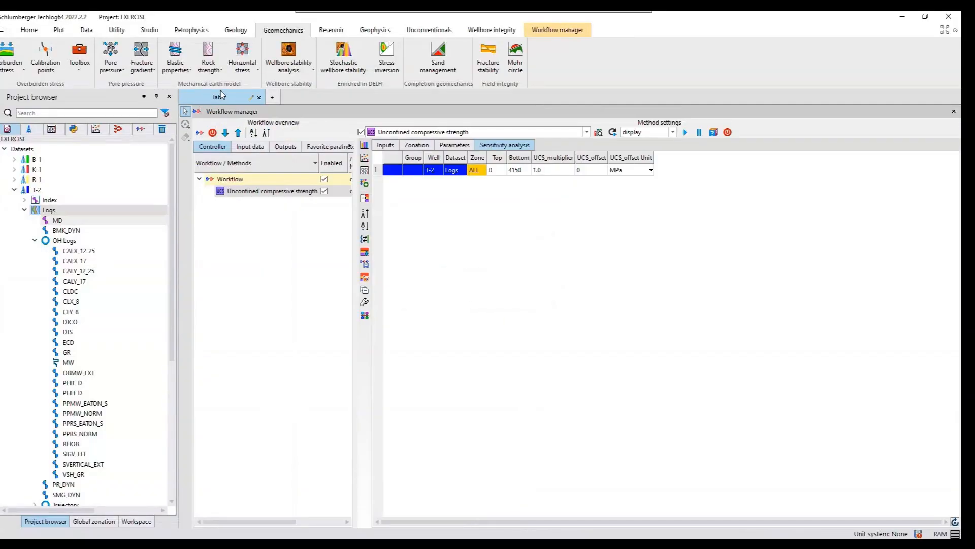
click(188, 70)
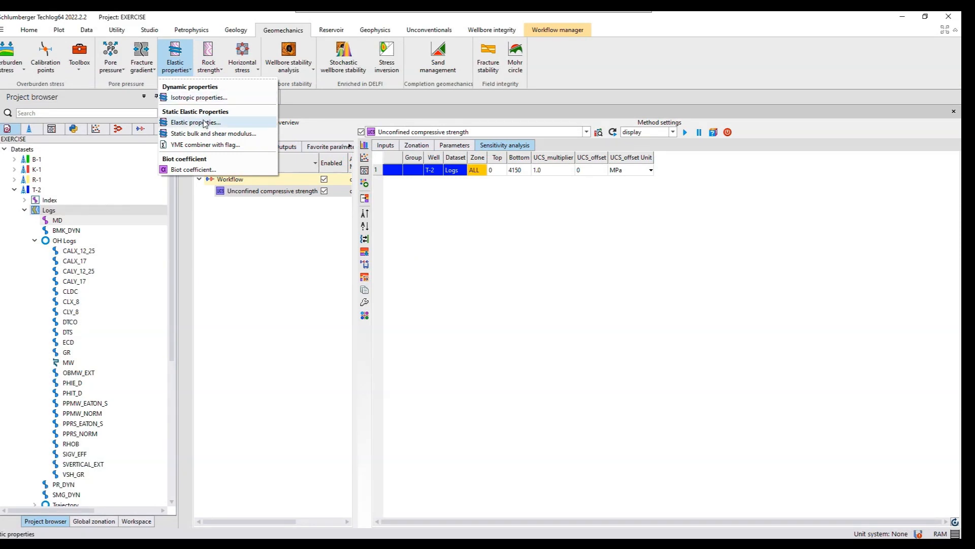
click(205, 123)
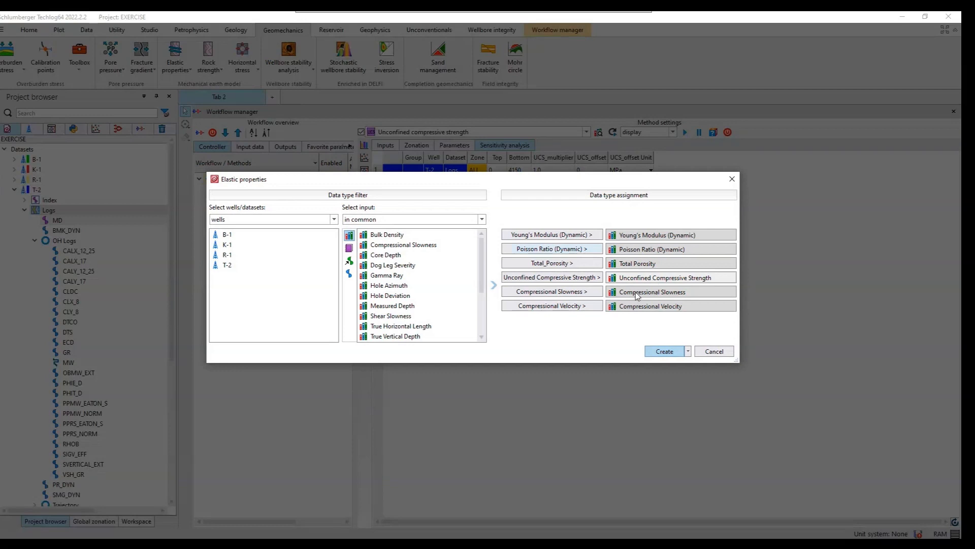
click(652, 311)
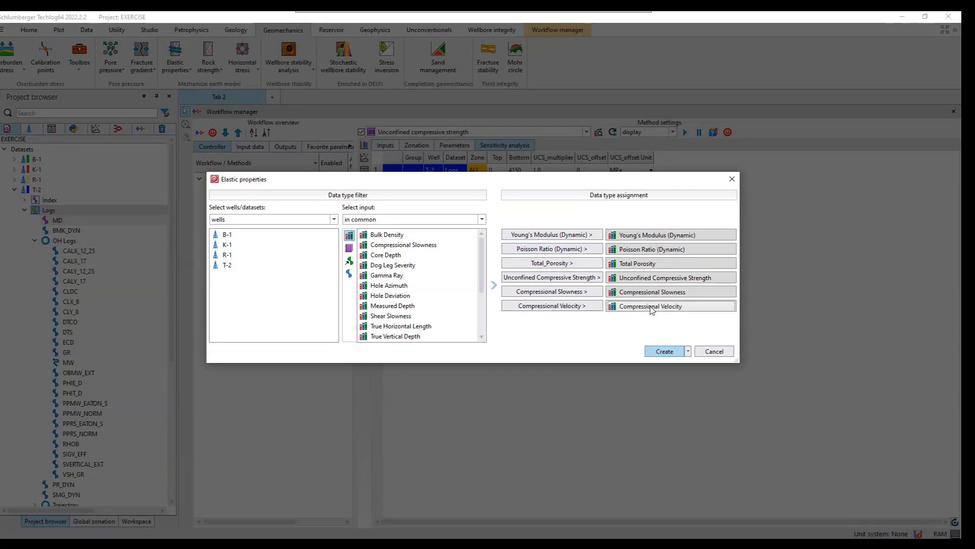
key(Delete)
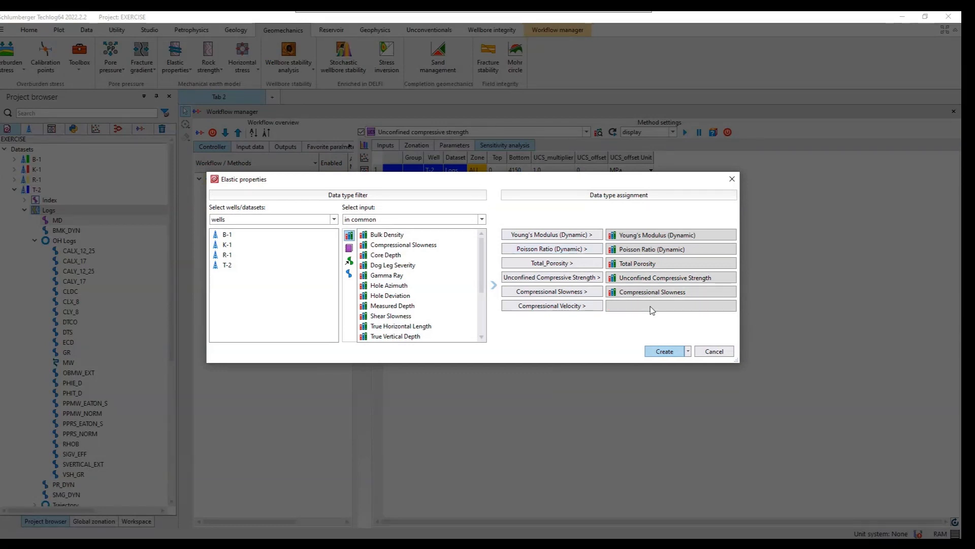
click(664, 352)
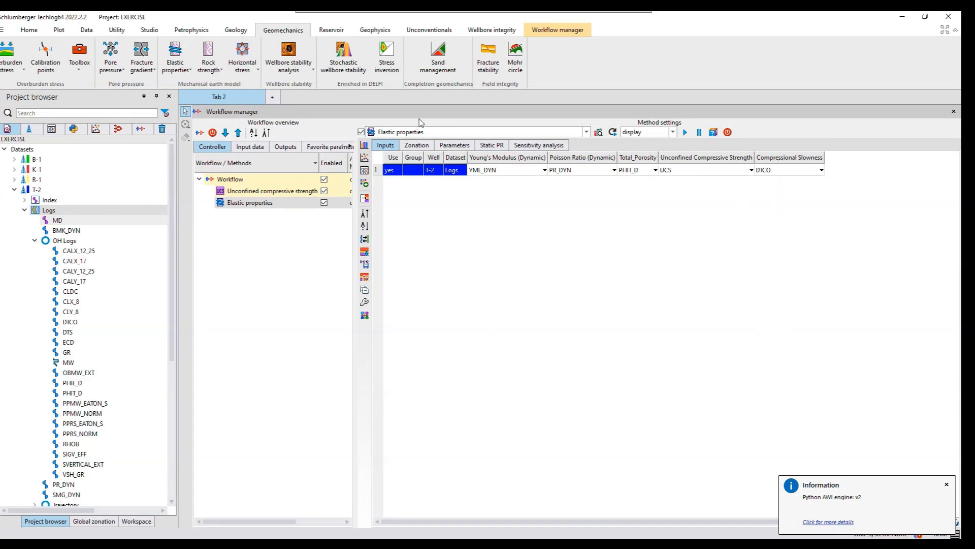
- Run the Elastic properties method with the Generic - Fuller YME method and enlarge the layout to show the static curves
click(464, 146)
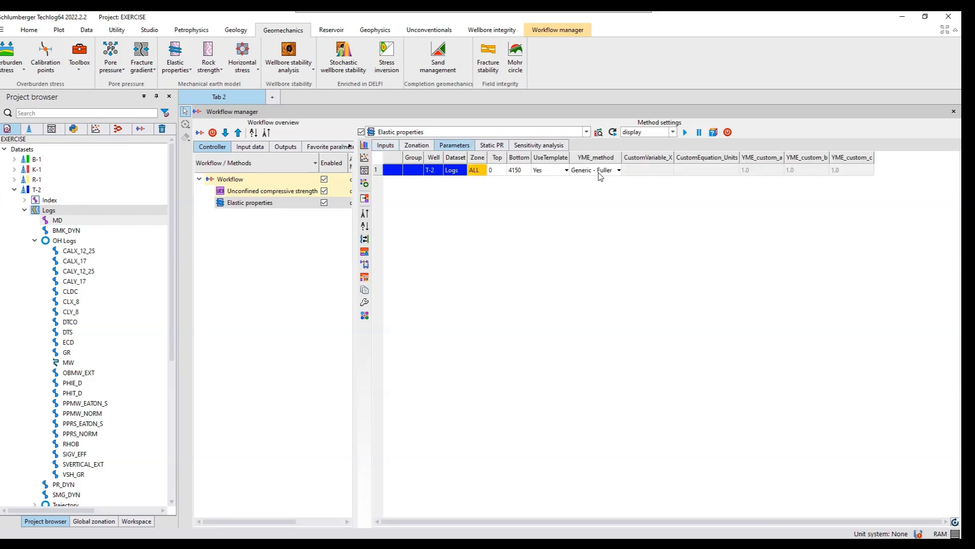
click(685, 133)
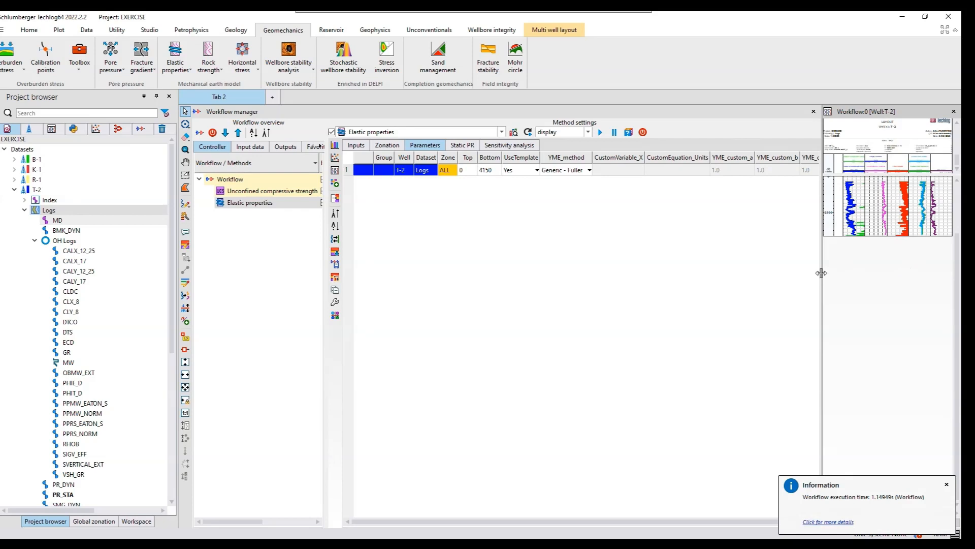
drag(822, 273, 610, 284)
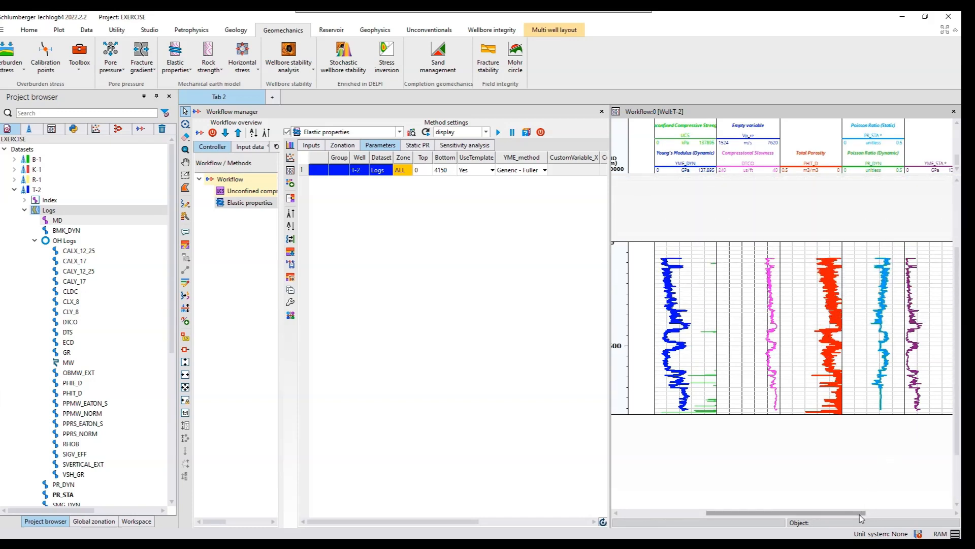
drag(900, 520, 912, 520)
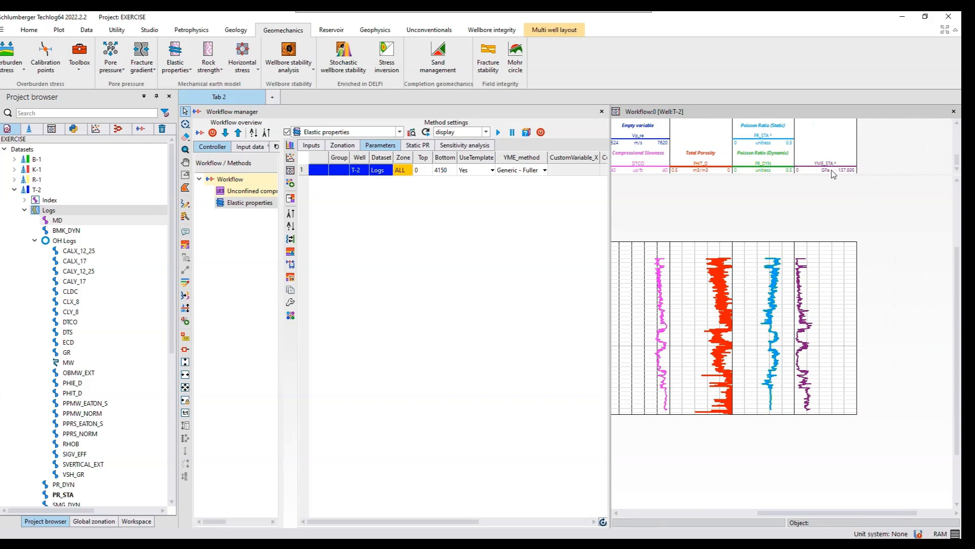
- Save the computed static Poisson ratio as PR_STA, overwriting the existing variable
click(786, 144)
right_click(786, 144)
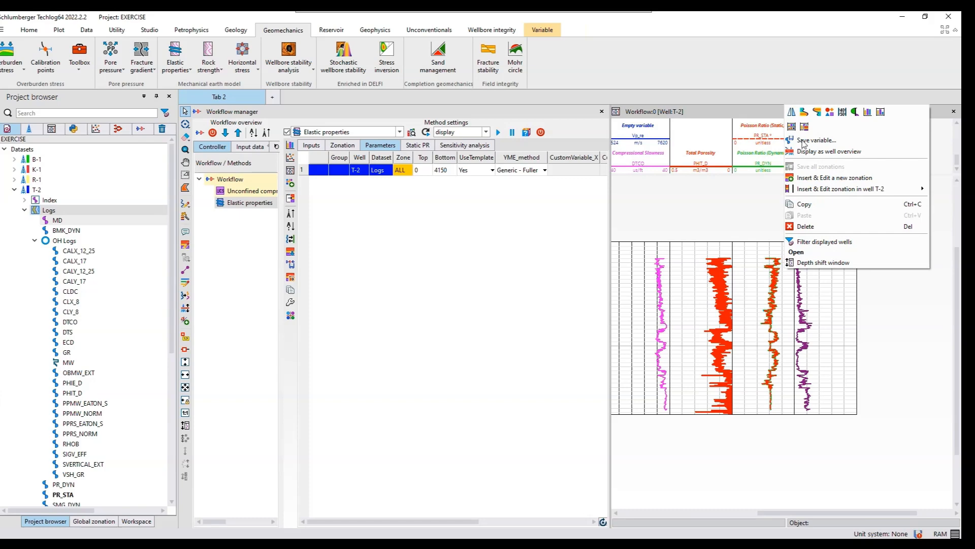
click(802, 140)
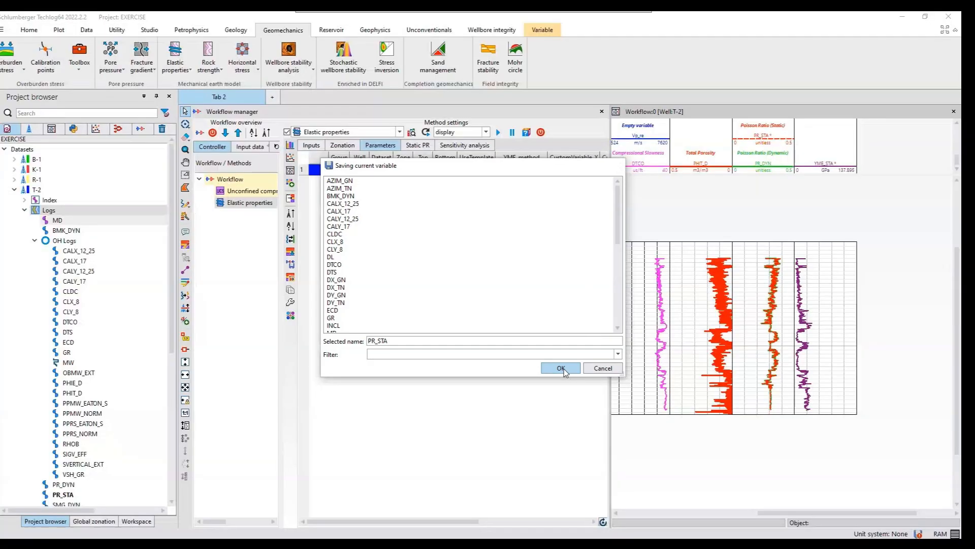
click(561, 368)
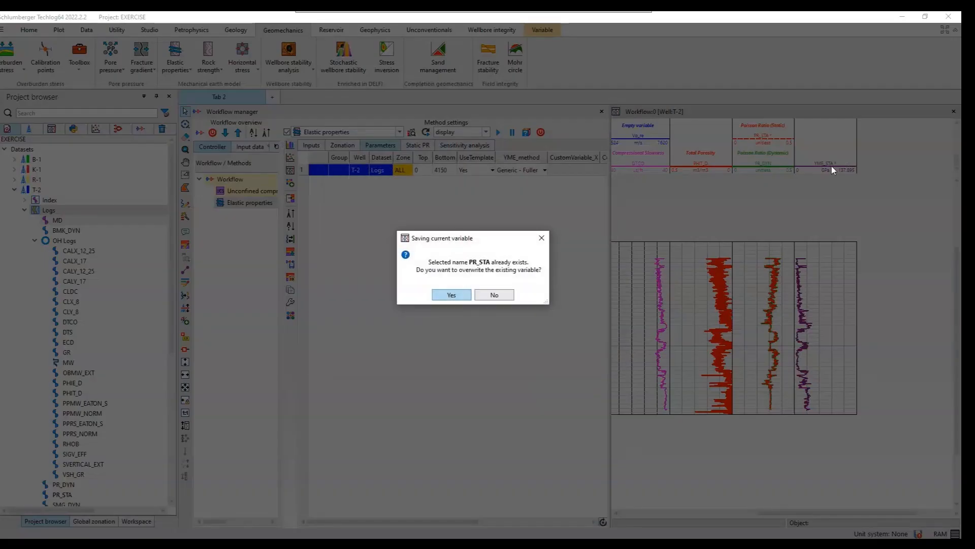
click(451, 294)
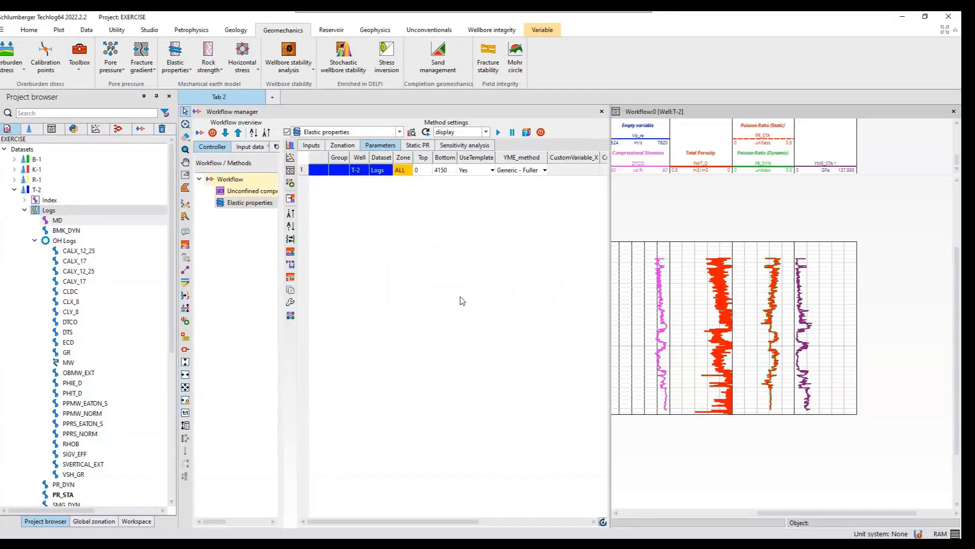
- Save the static Young's modulus as YME_STA, overwriting the existing variable, and close the layout without saving it
right_click(831, 170)
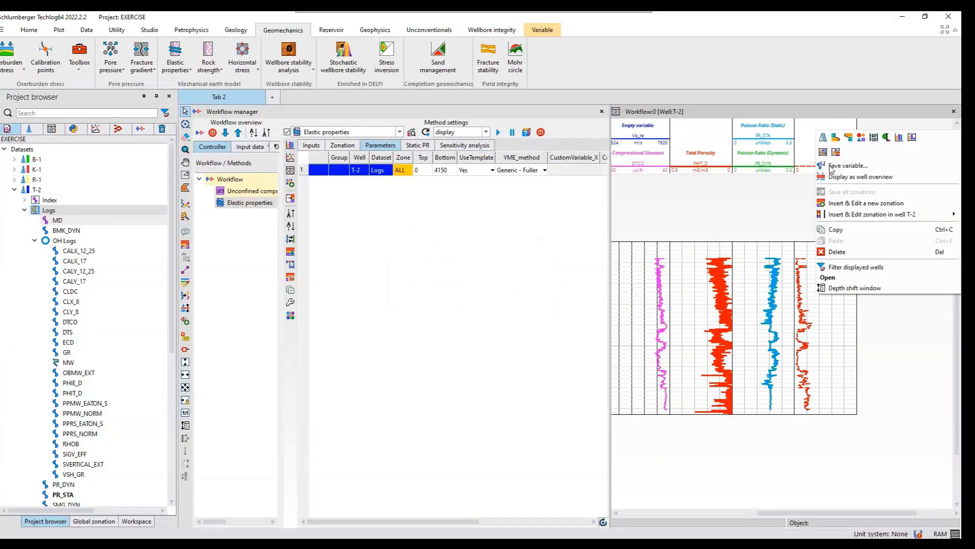
click(837, 168)
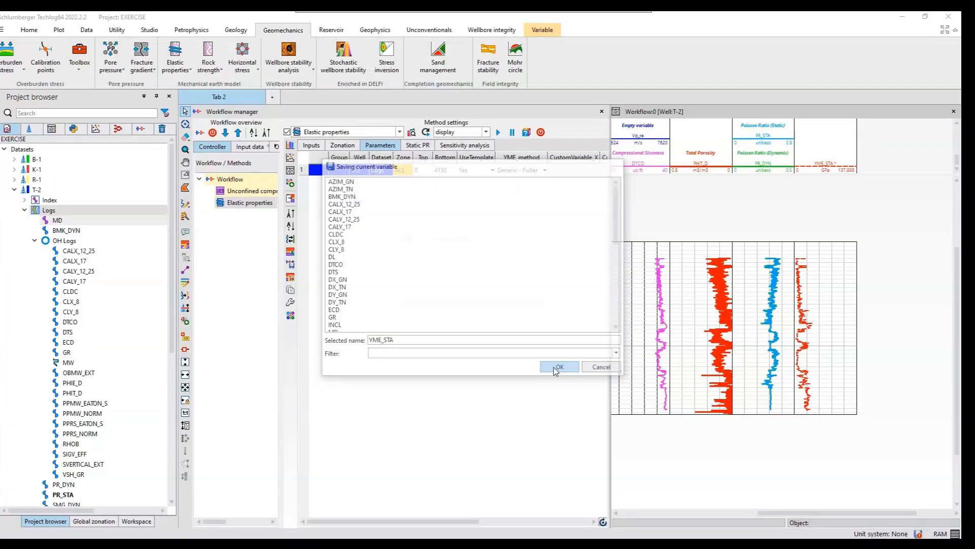
click(556, 368)
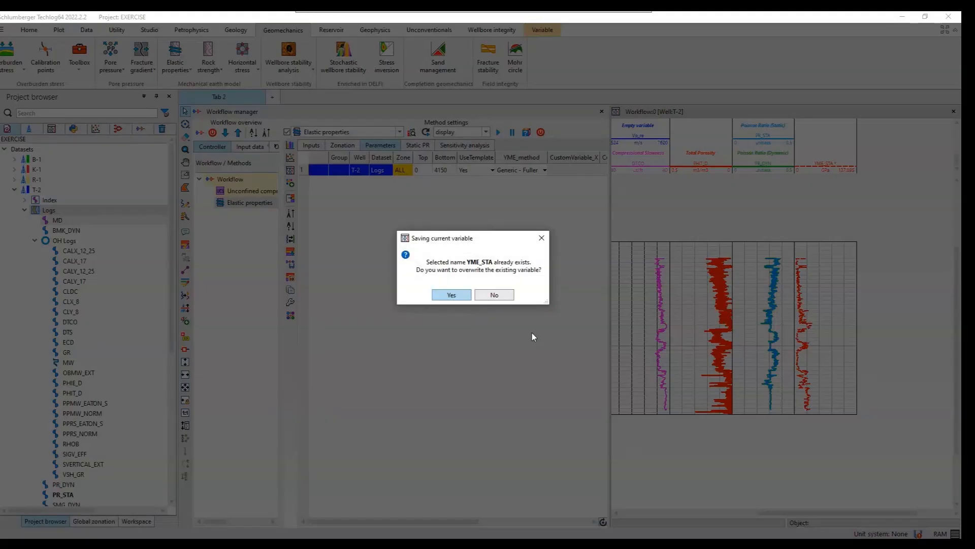
click(451, 296)
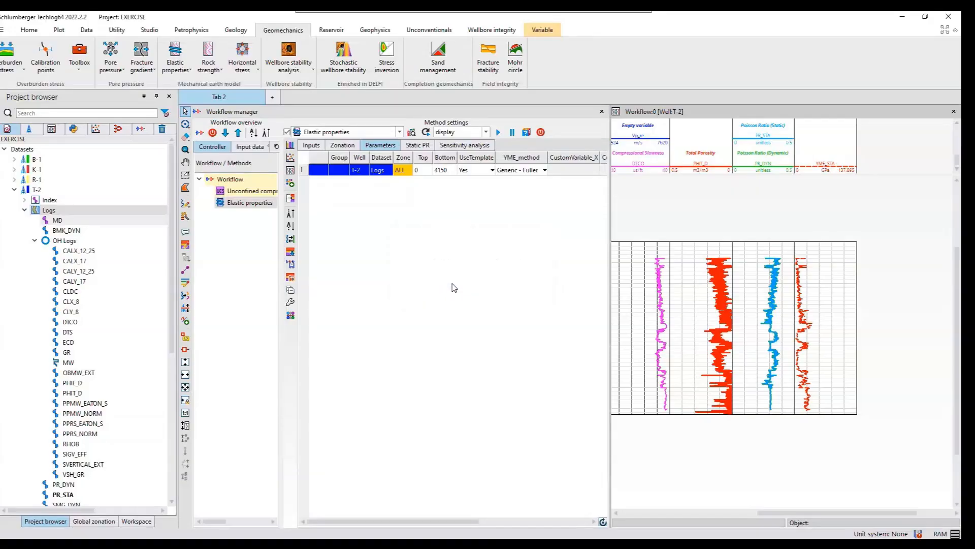
click(954, 111)
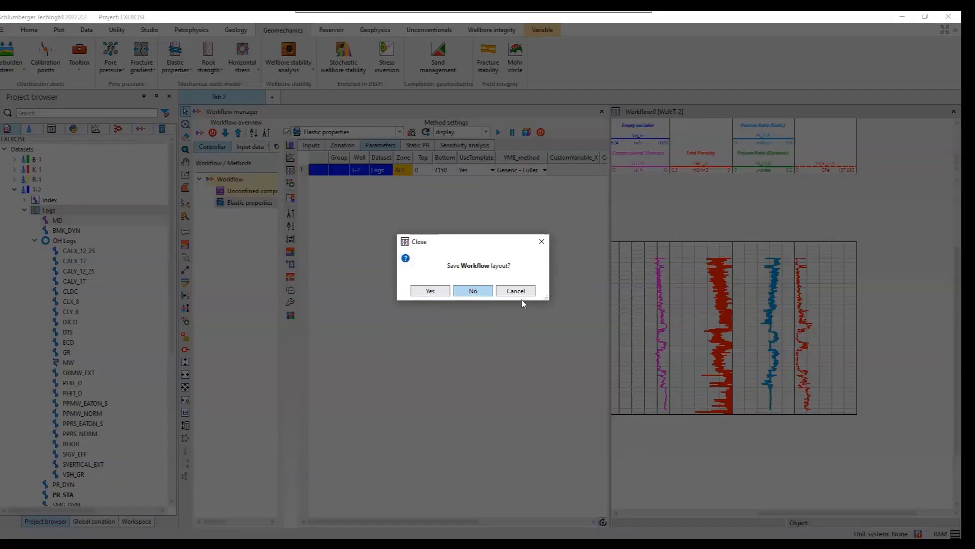
key(Return)
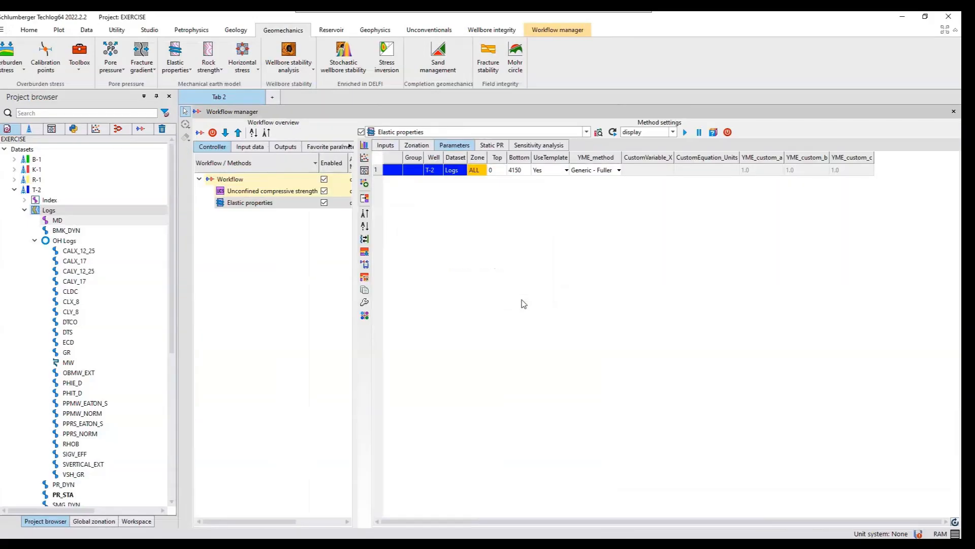
- Start a Static bulk and shear modulus method and assign well T-2's Poisson Ratio (Static) to its Poisson ratio input
click(189, 74)
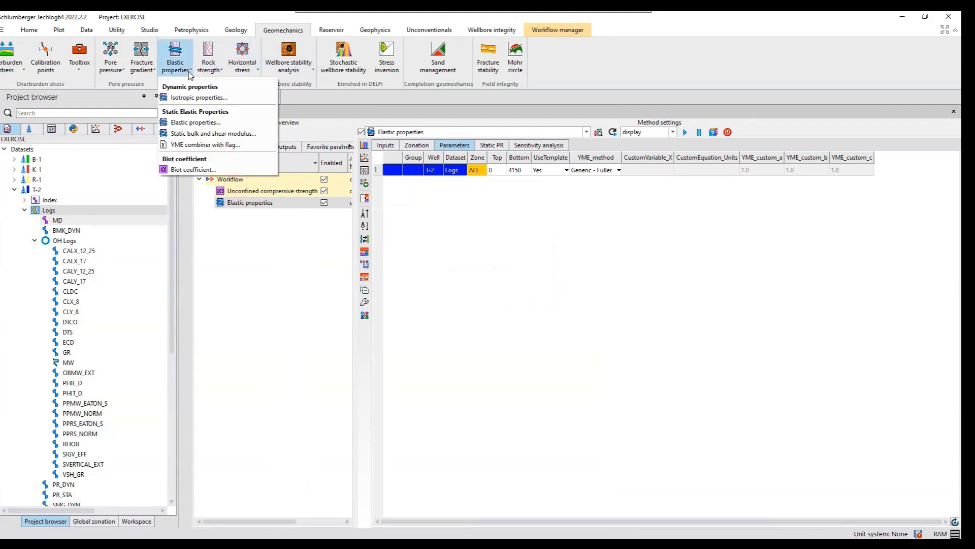
click(213, 133)
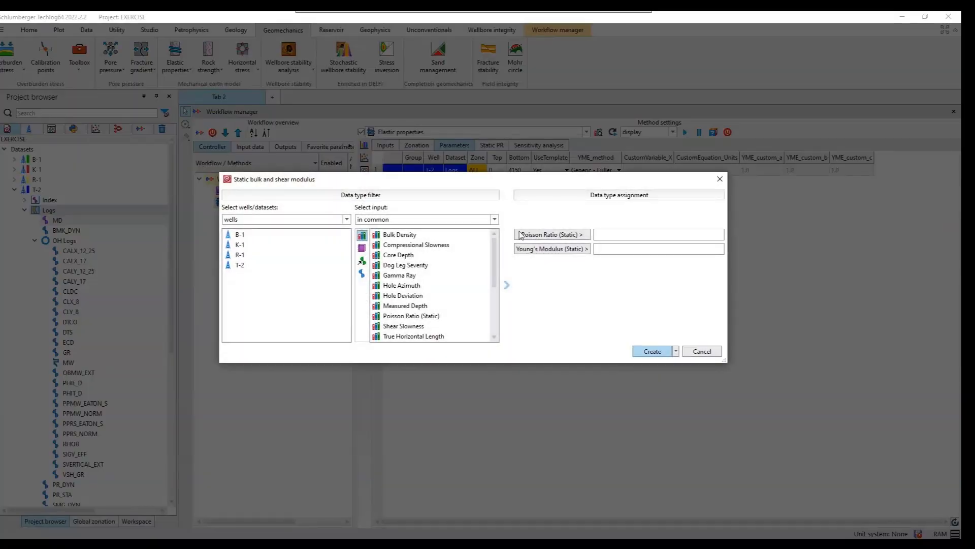
click(520, 235)
click(248, 267)
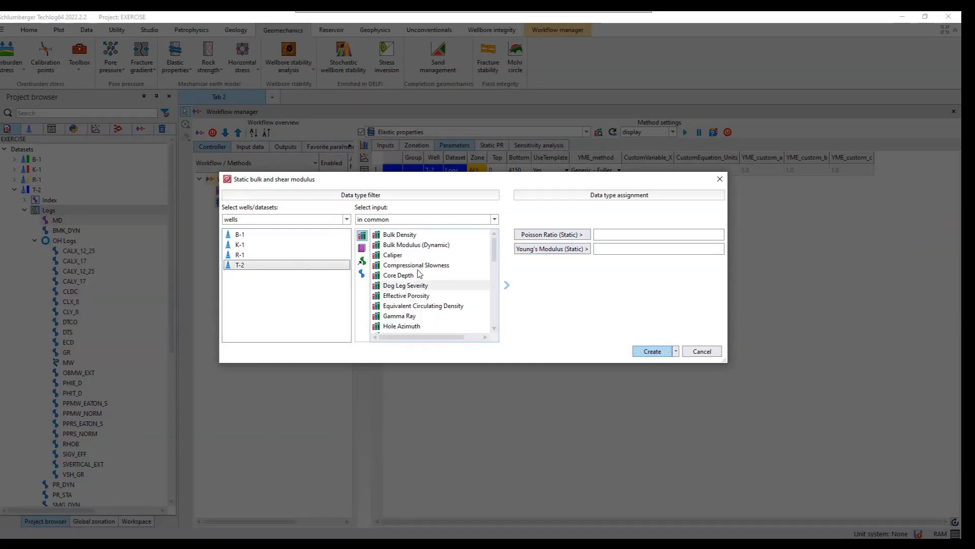
scroll(419, 274, down, 4)
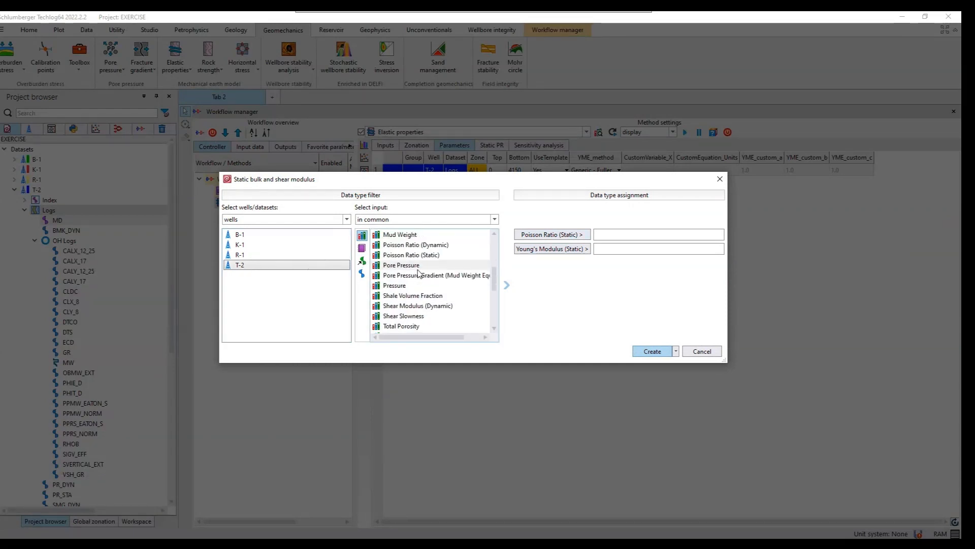
click(420, 255)
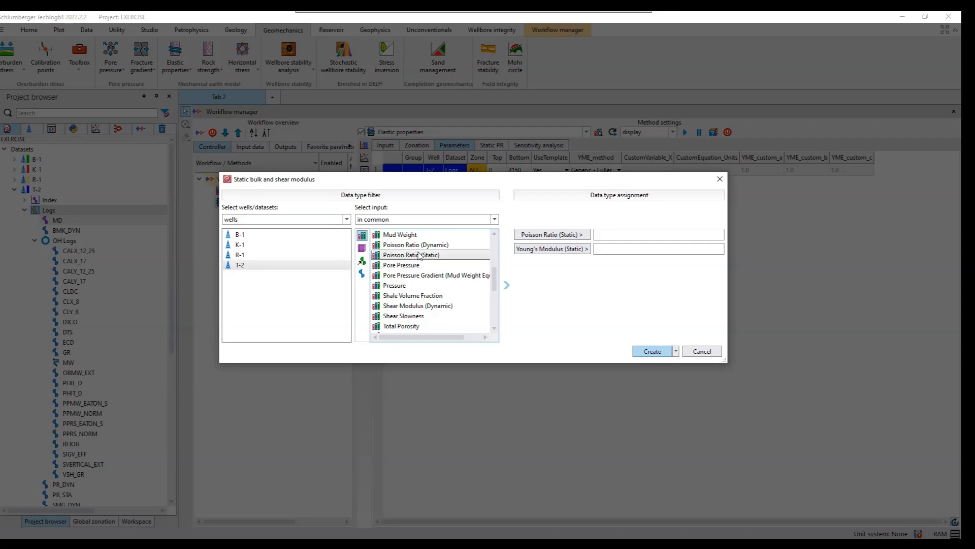
click(566, 237)
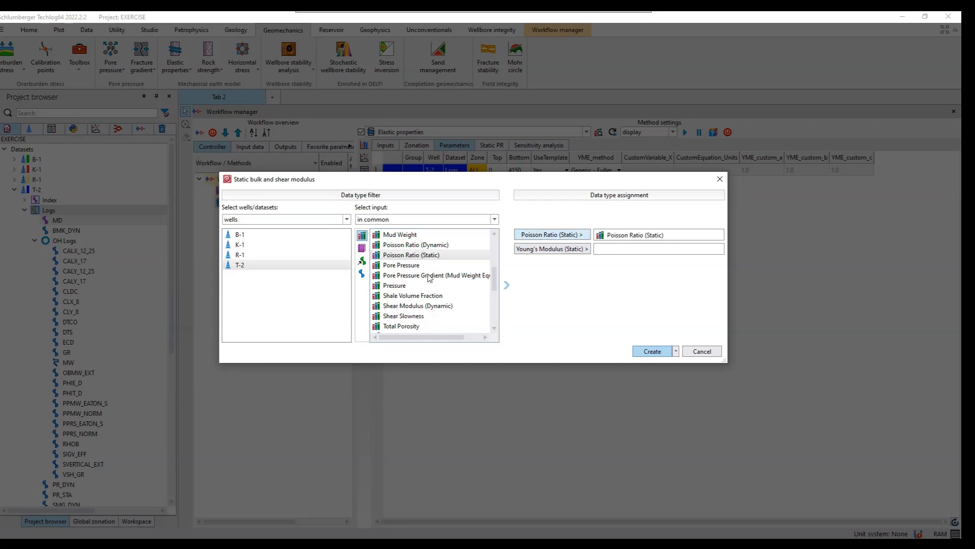
- Assign Young's Modulus (Static) to the Young's modulus input and create the Static bulk and shear modulus method
scroll(422, 280, down, 5)
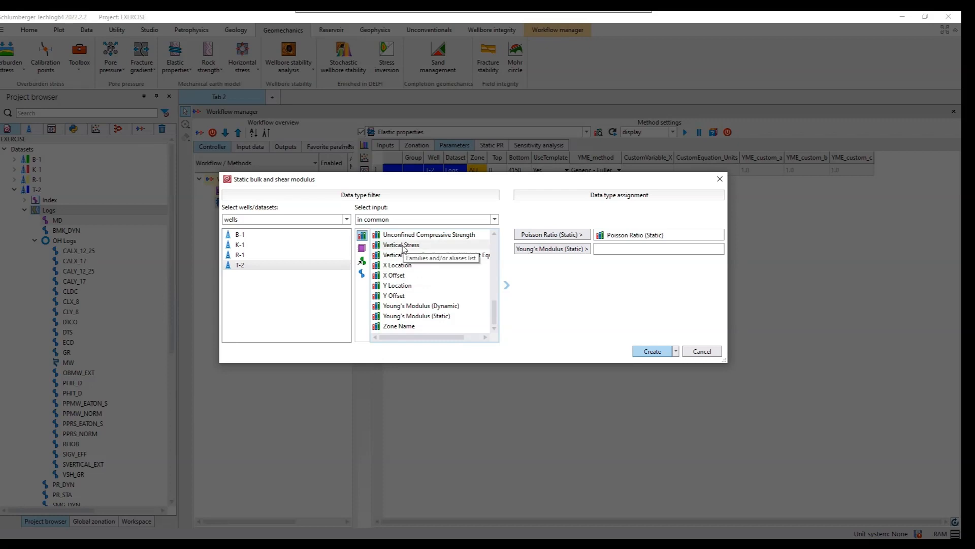
click(414, 316)
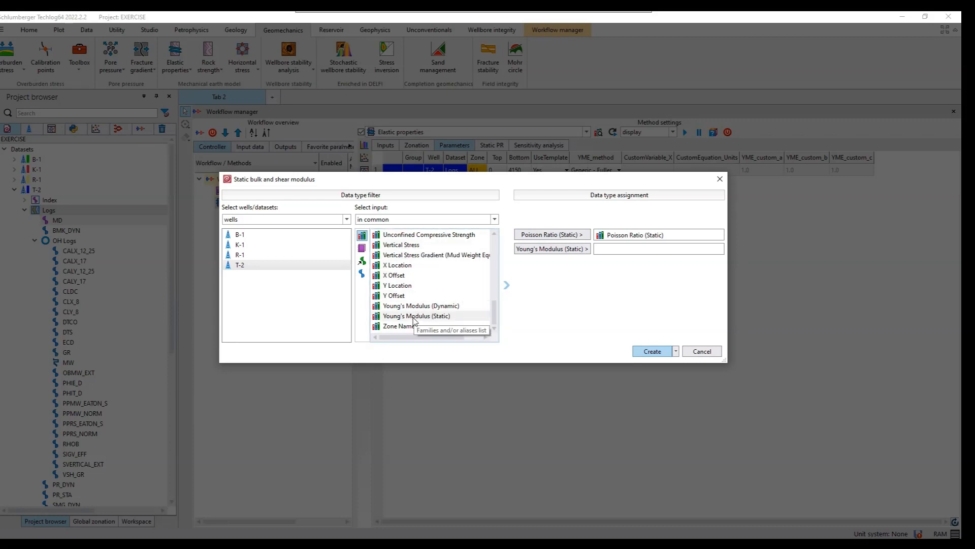
click(556, 254)
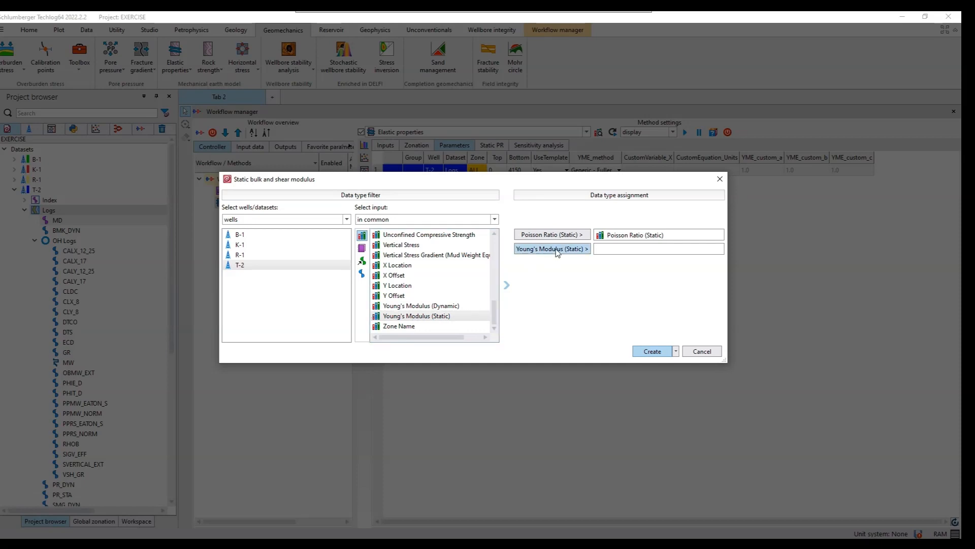
click(651, 351)
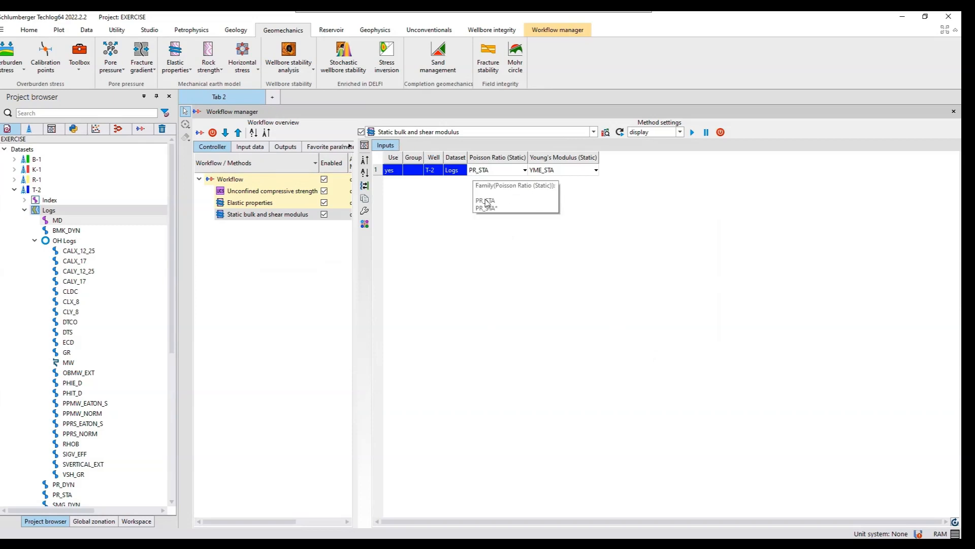
- Run the Static bulk and shear modulus computation for well T-2 and enlarge the resulting layout to inspect its curves
click(693, 133)
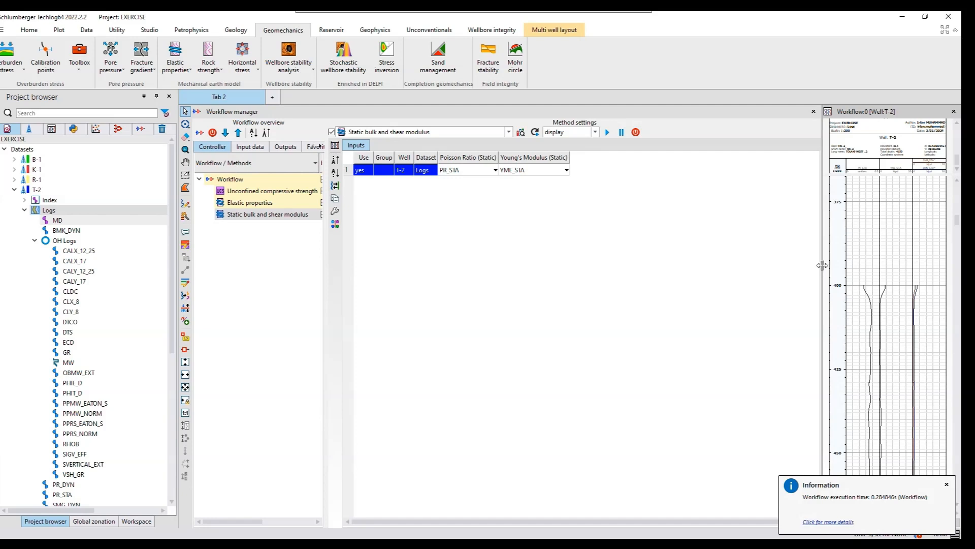
drag(822, 265, 592, 274)
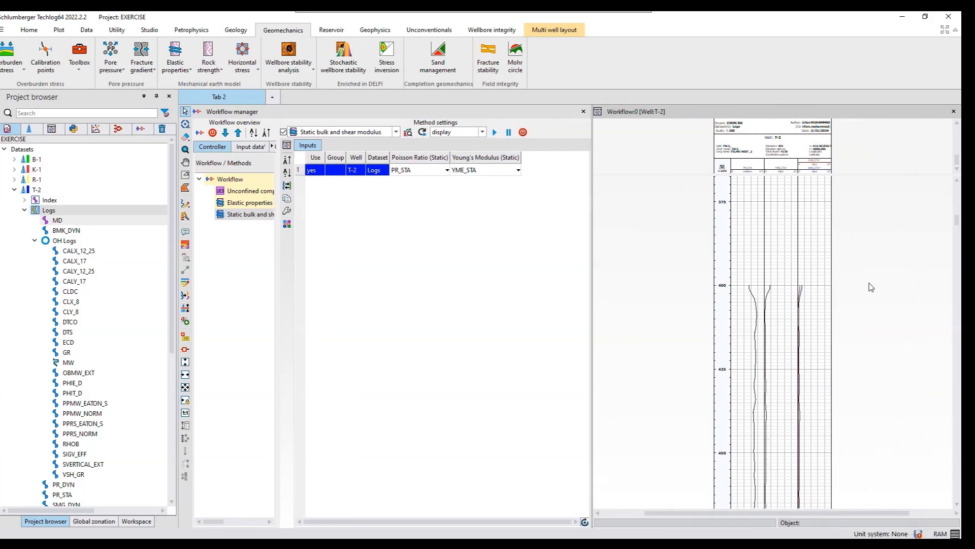
scroll(871, 287, down, 2)
scroll(871, 286, down, 8)
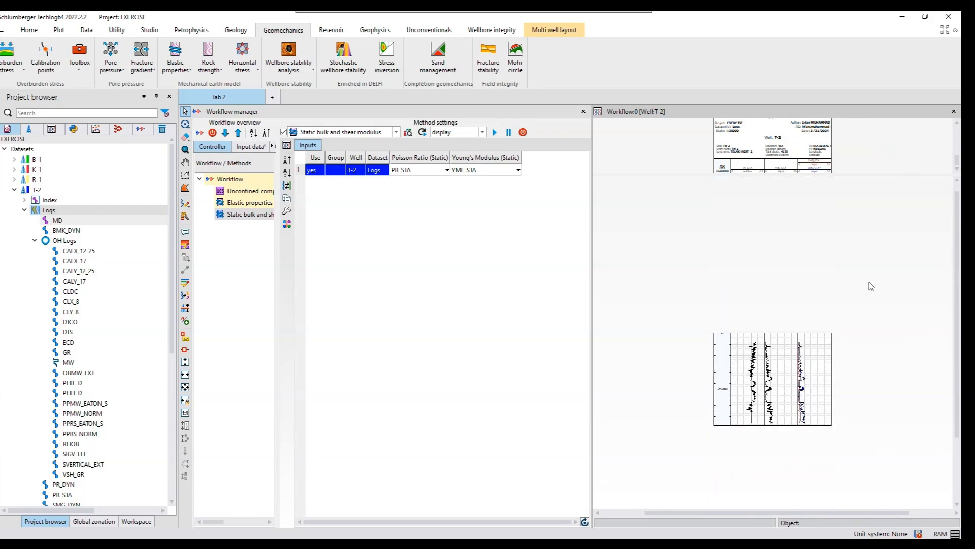
scroll(860, 254, up, 6)
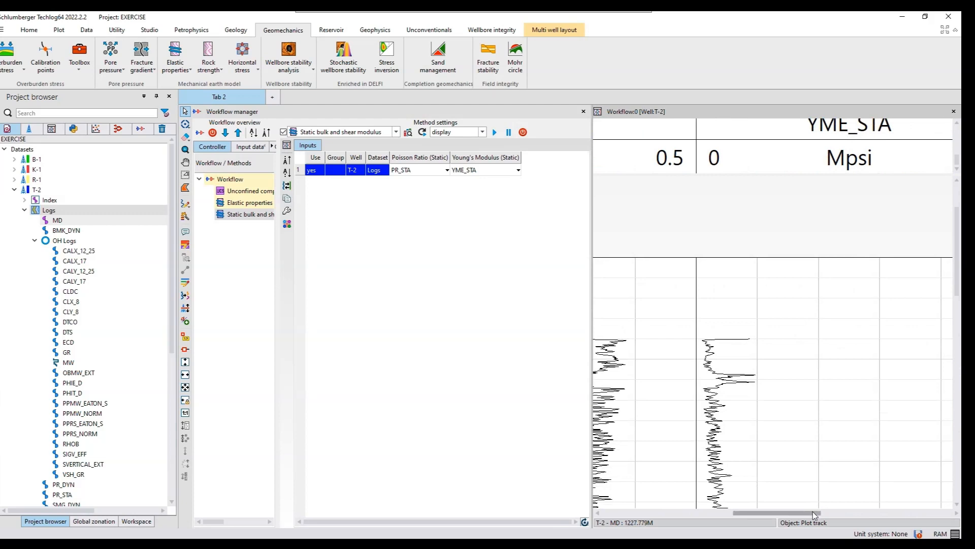
- Save the computed static shear modulus curve of well T-2 as variable SMG_STA
drag(812, 512, 890, 519)
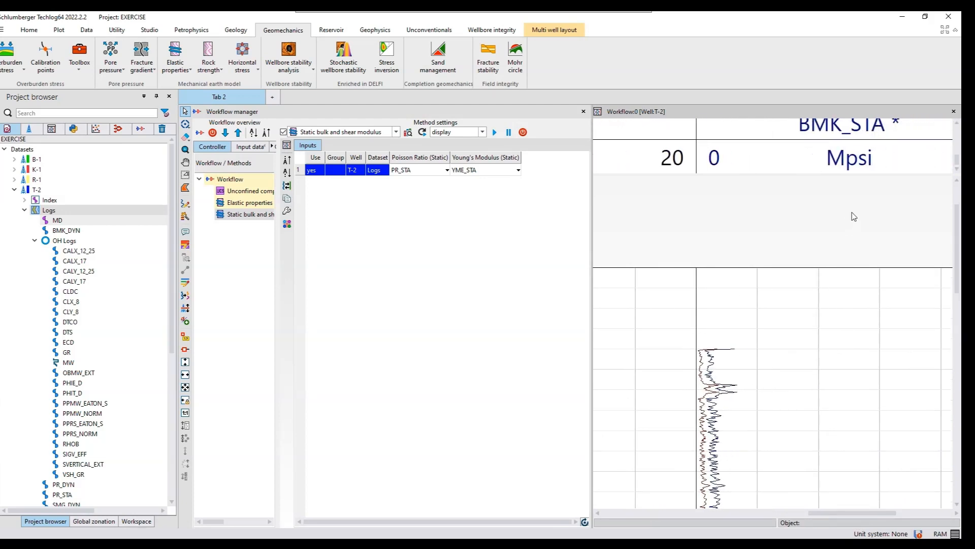
scroll(851, 210, up, 4)
scroll(852, 132, up, 5)
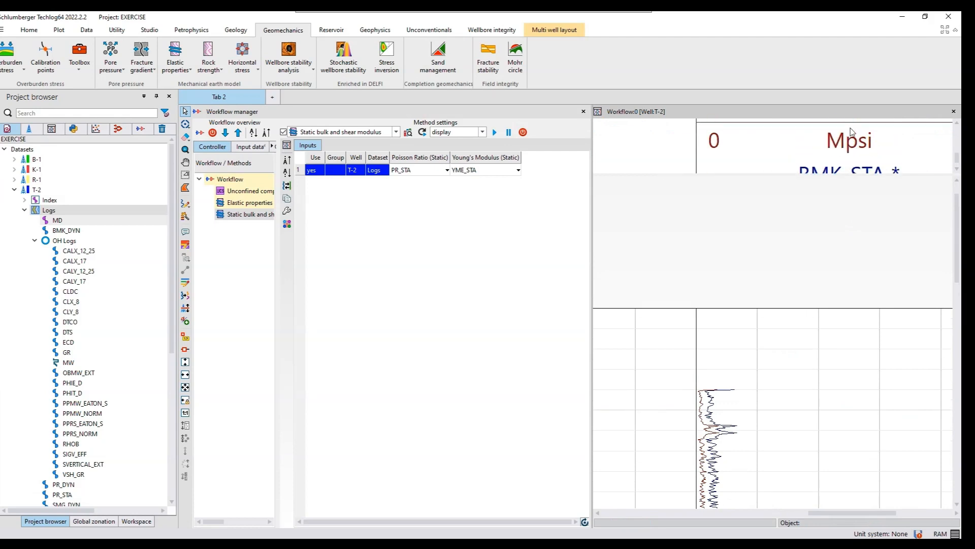
scroll(851, 132, up, 3)
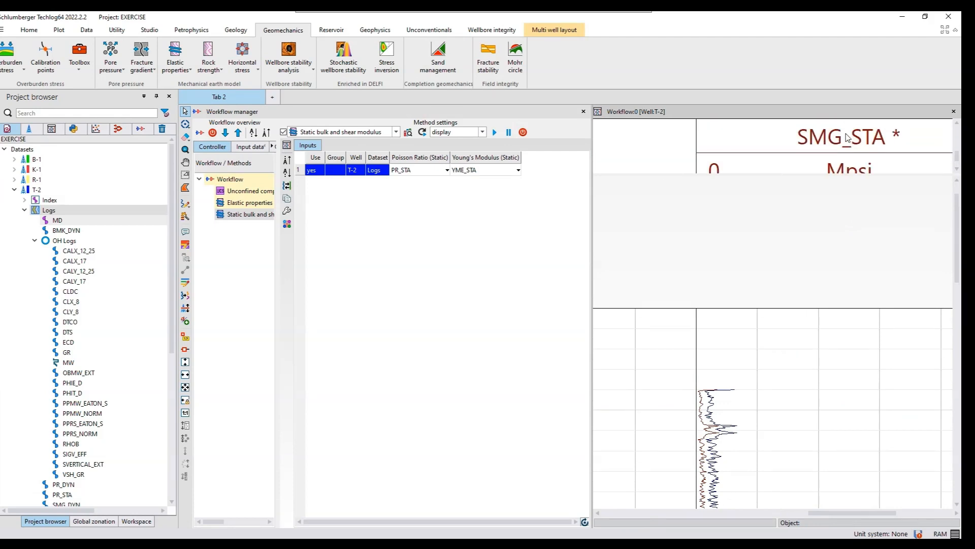
click(801, 157)
right_click(802, 158)
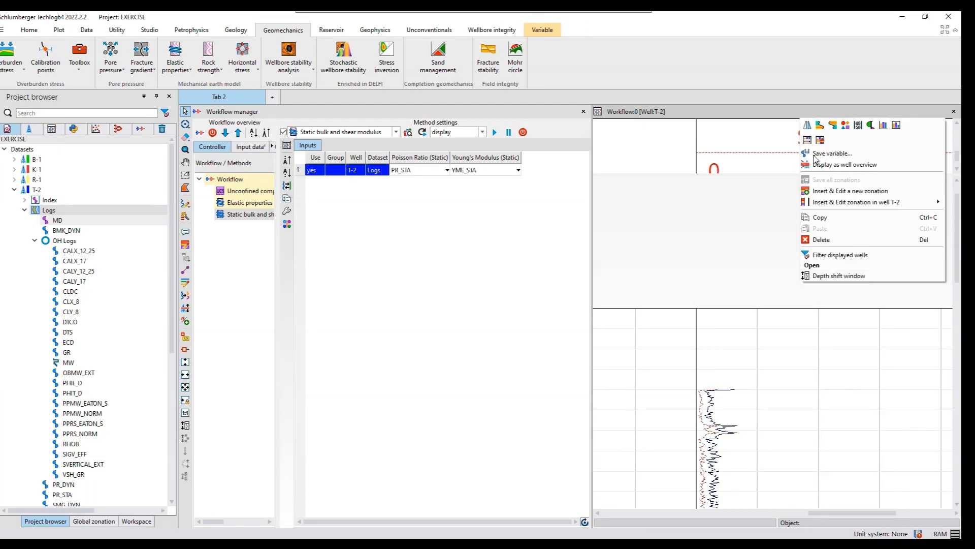
click(816, 159)
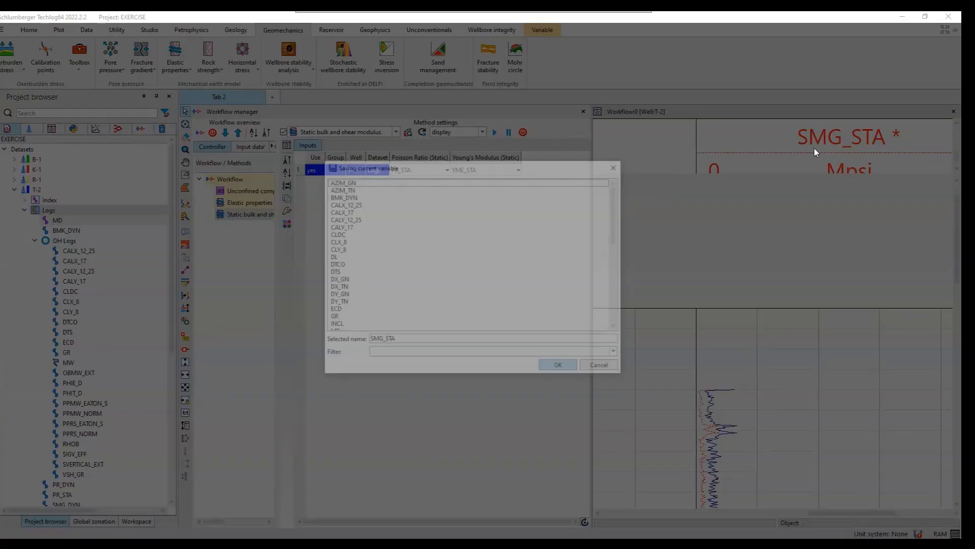
click(562, 368)
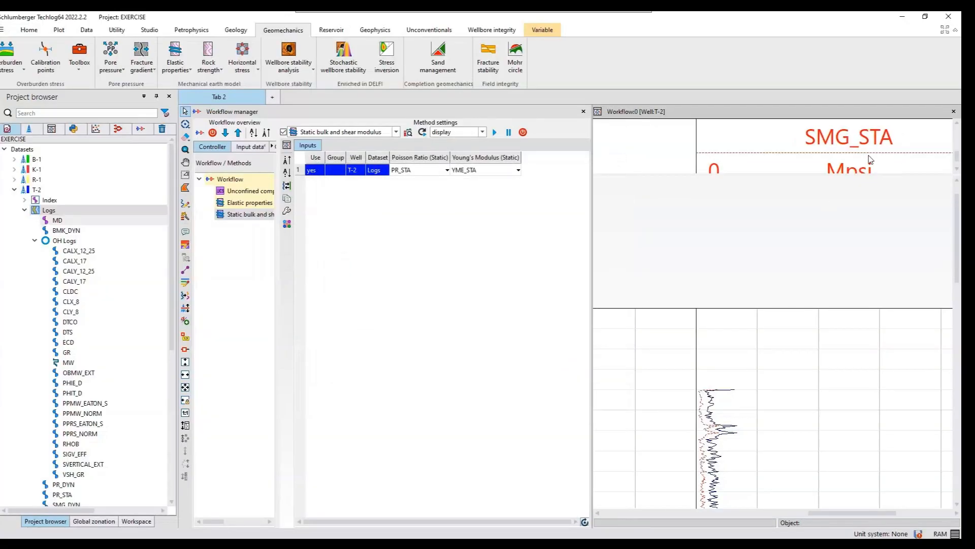
- Save the static bulk modulus curve as variable BMK_STA and close the workflow layout without saving it
scroll(870, 160, down, 3)
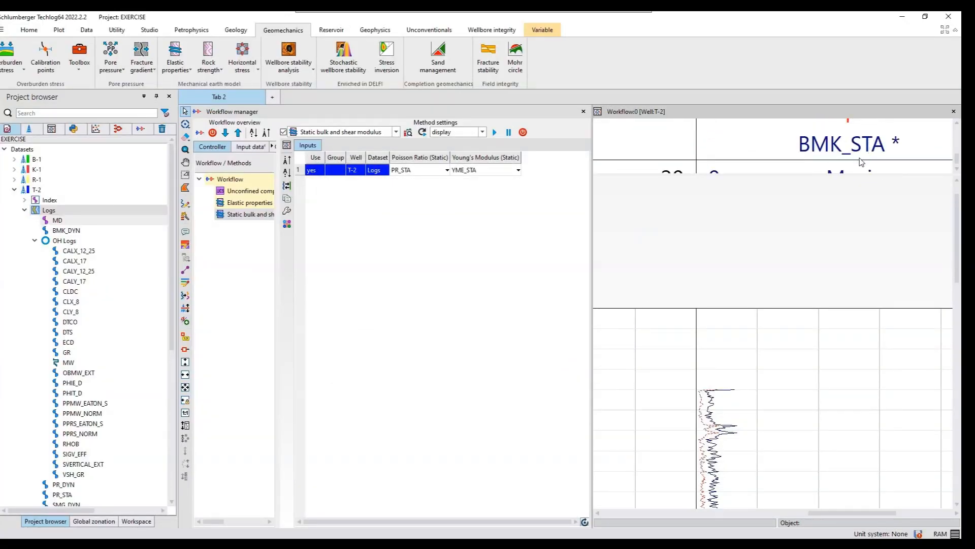
scroll(862, 161, down, 1)
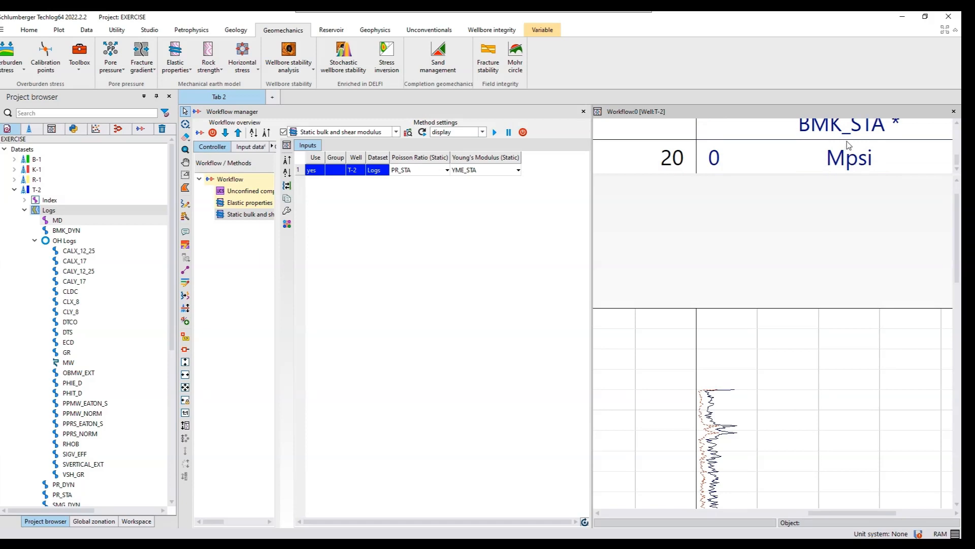
right_click(846, 145)
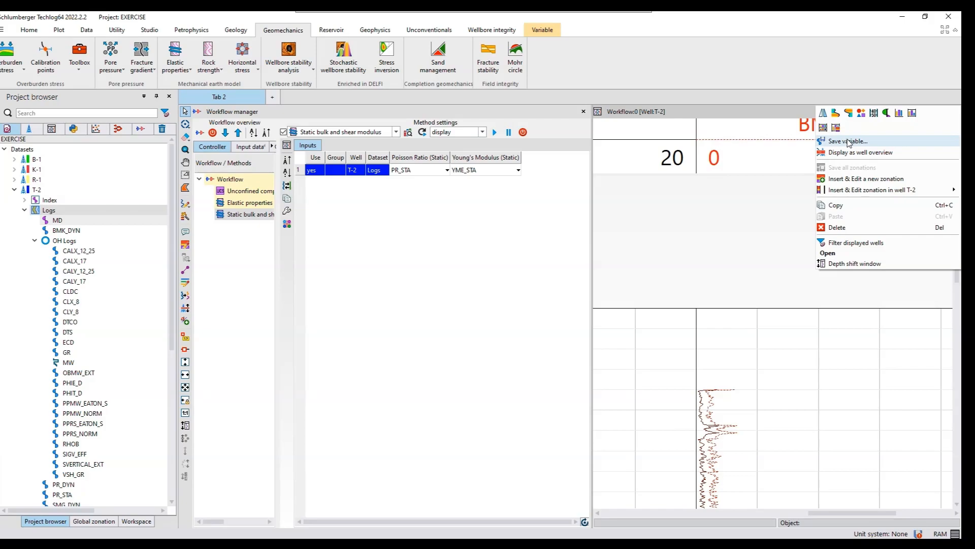
click(847, 141)
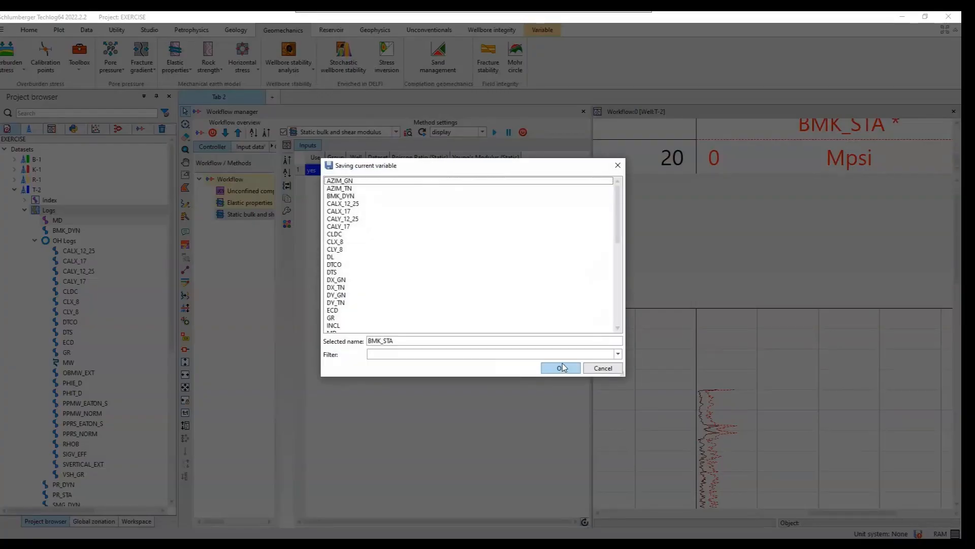
click(562, 371)
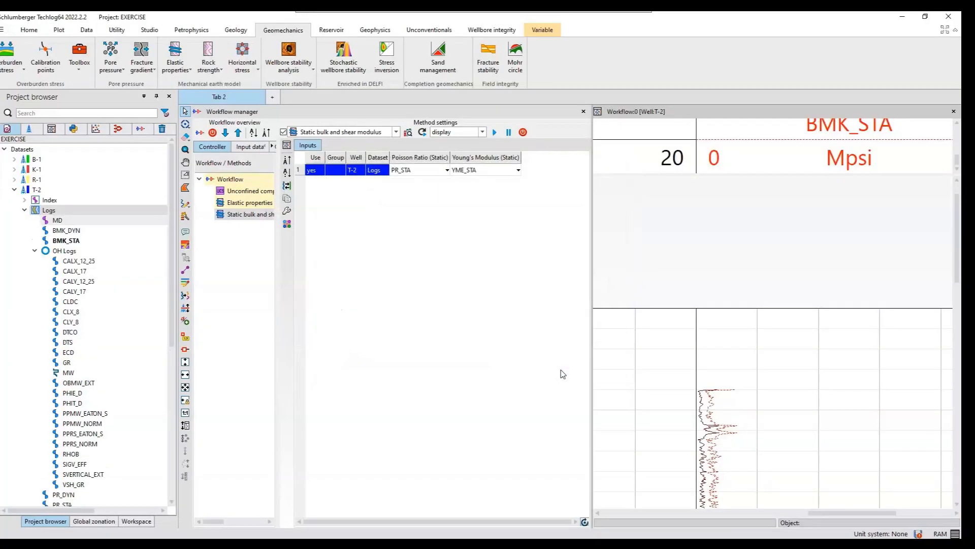
click(954, 111)
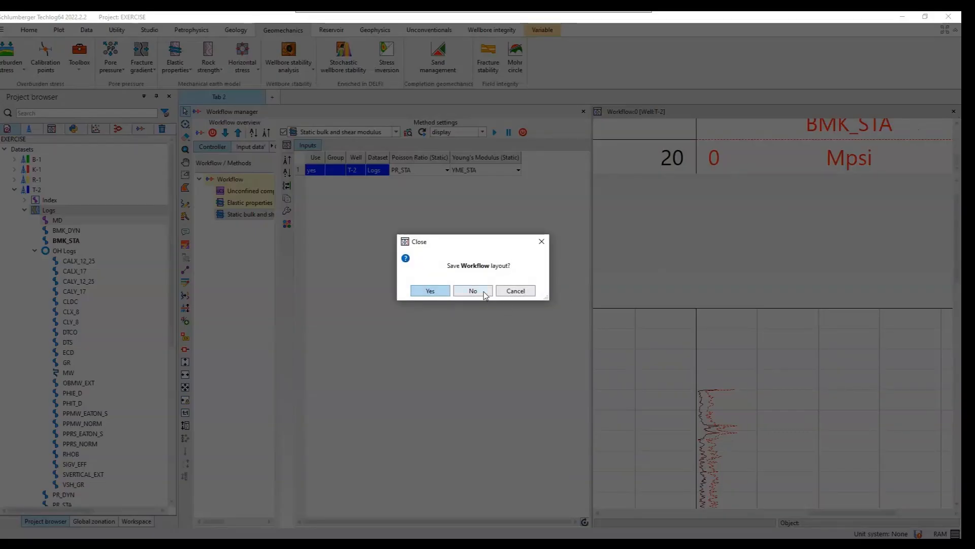
click(473, 290)
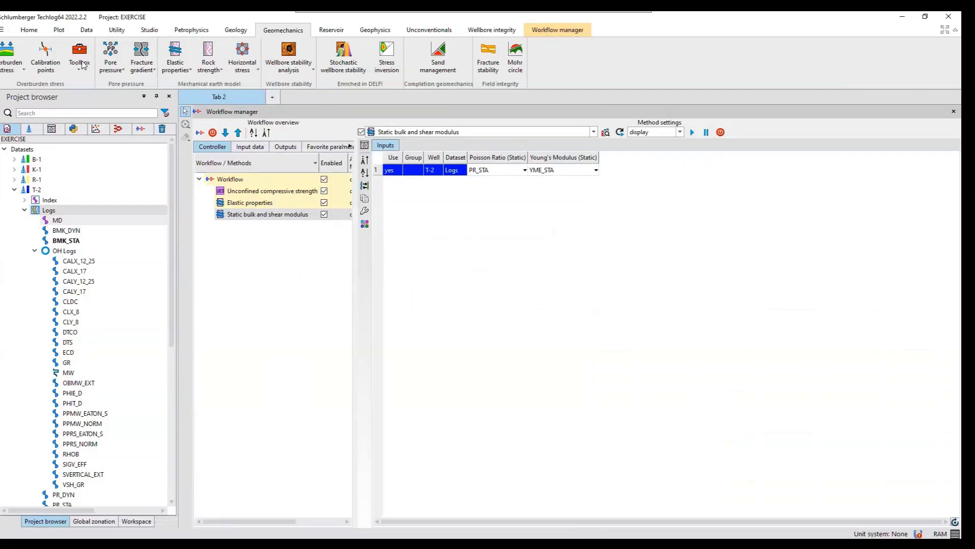
- Create a Biot coefficient method with its Permeability input cleared, check the zonation and show the method's parameters
click(184, 71)
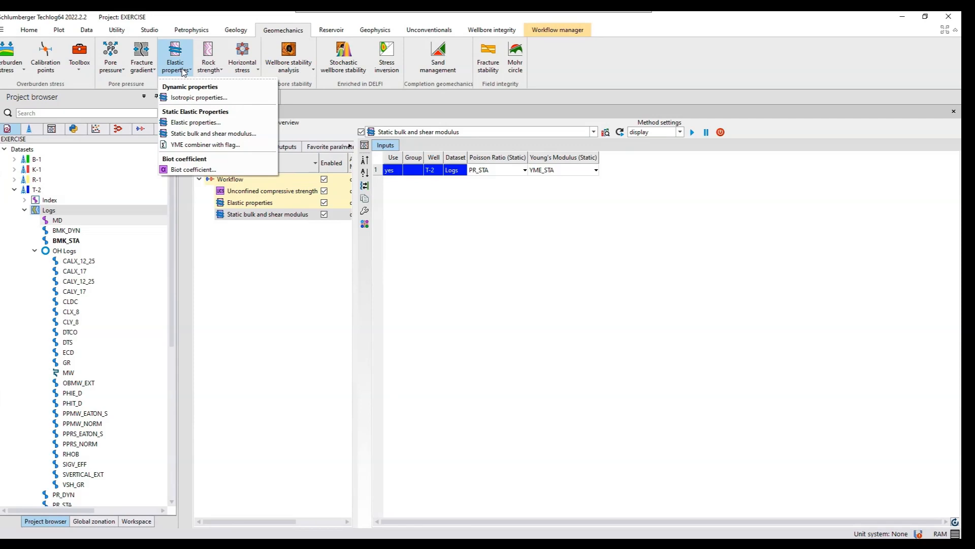
click(192, 170)
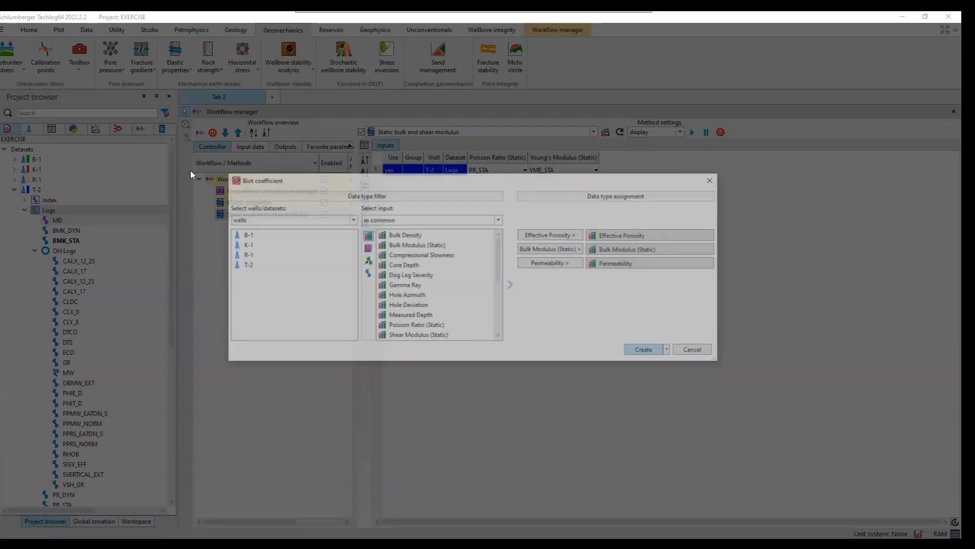
click(660, 249)
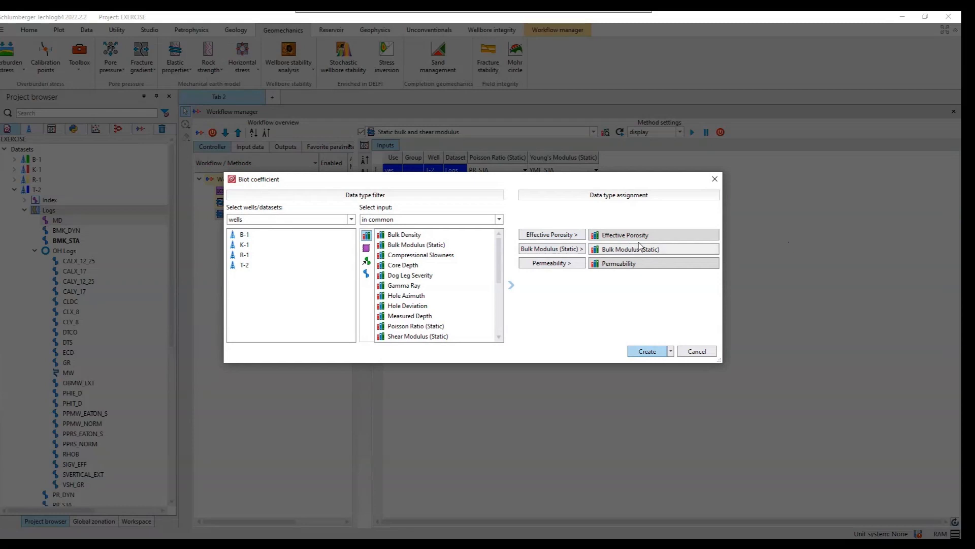
click(629, 267)
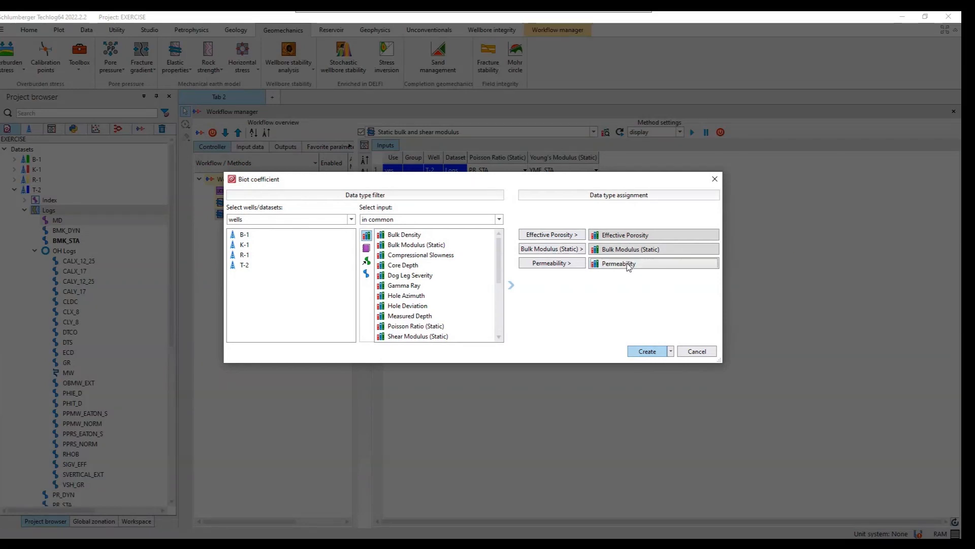
key(Delete)
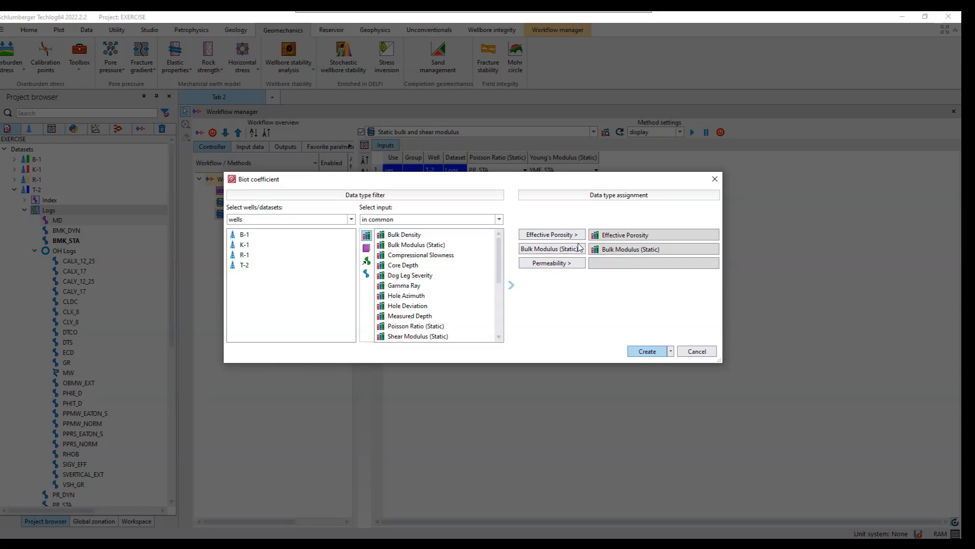
click(648, 352)
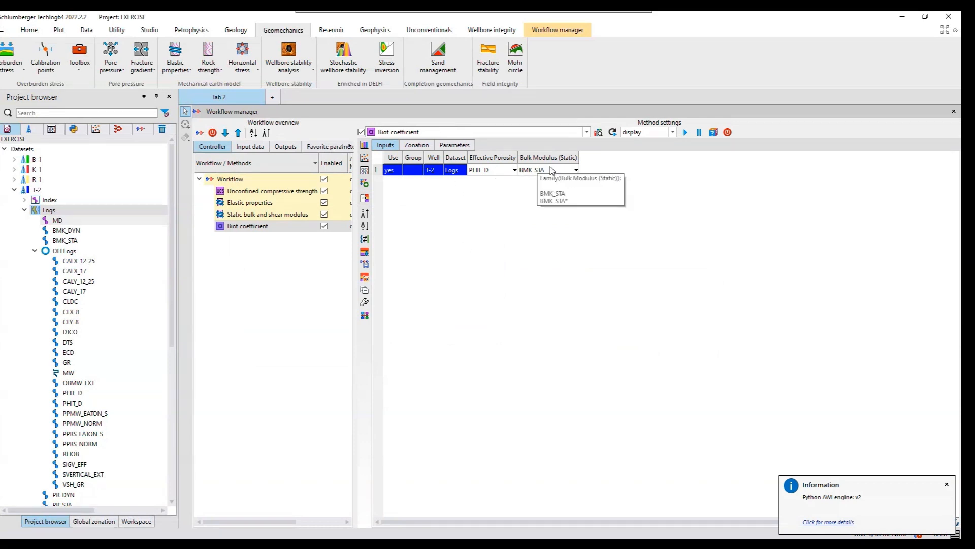
click(415, 145)
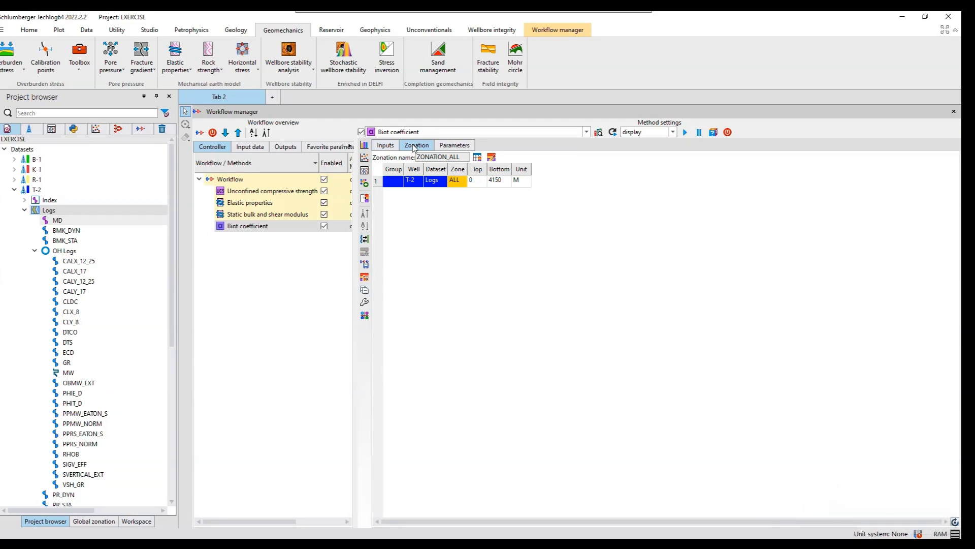
click(449, 146)
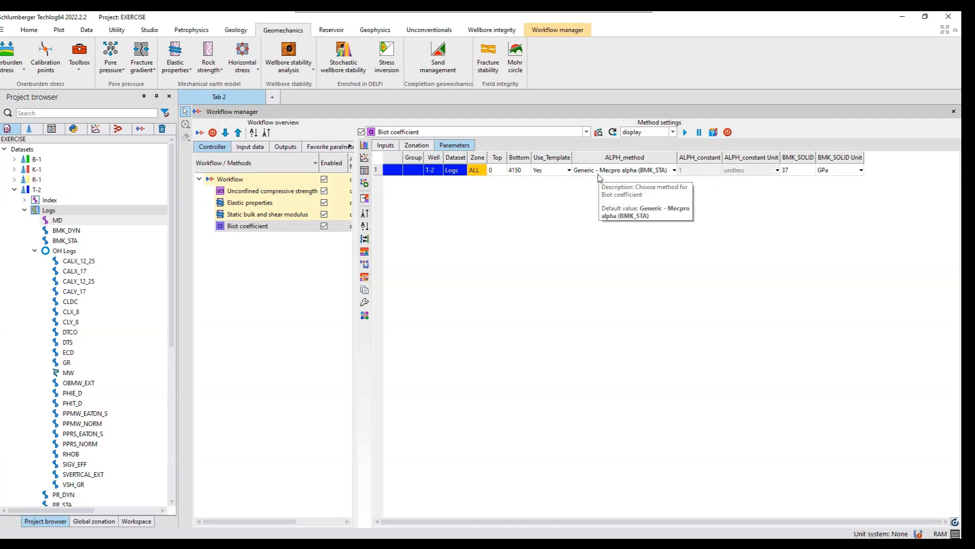
- Try the Custom - Constant option as well T-2's Biot coefficient method, returning to Generic - Mecpro alpha (BMK_STA)
click(673, 171)
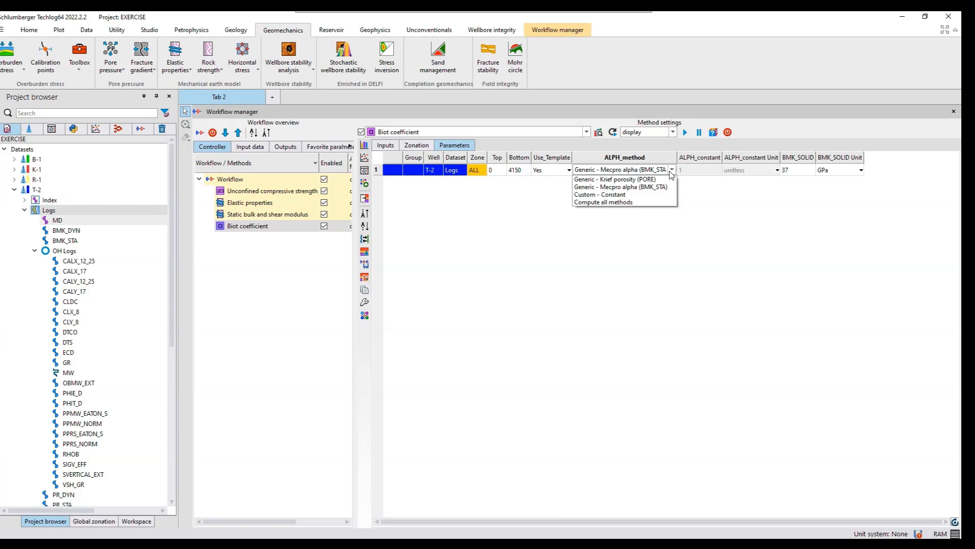
click(599, 198)
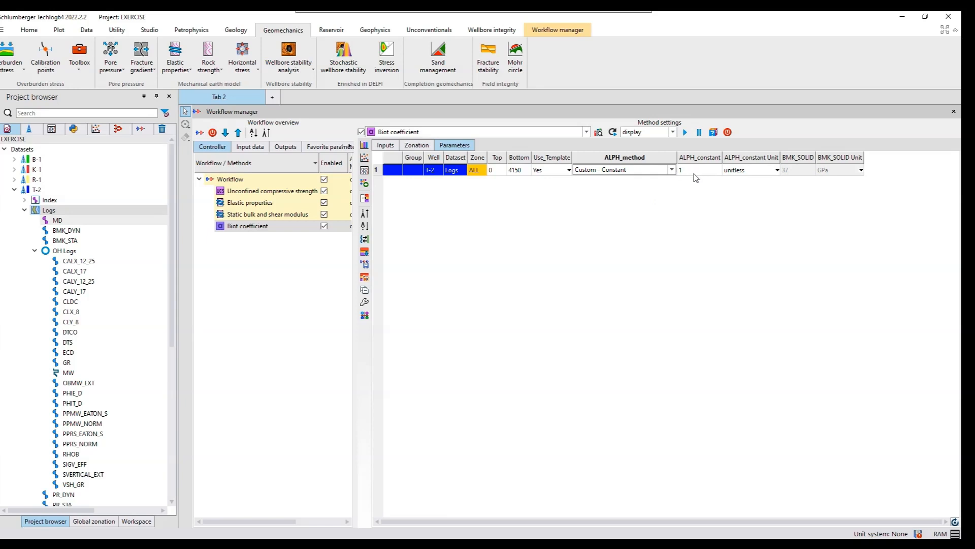
mouse_move(696, 177)
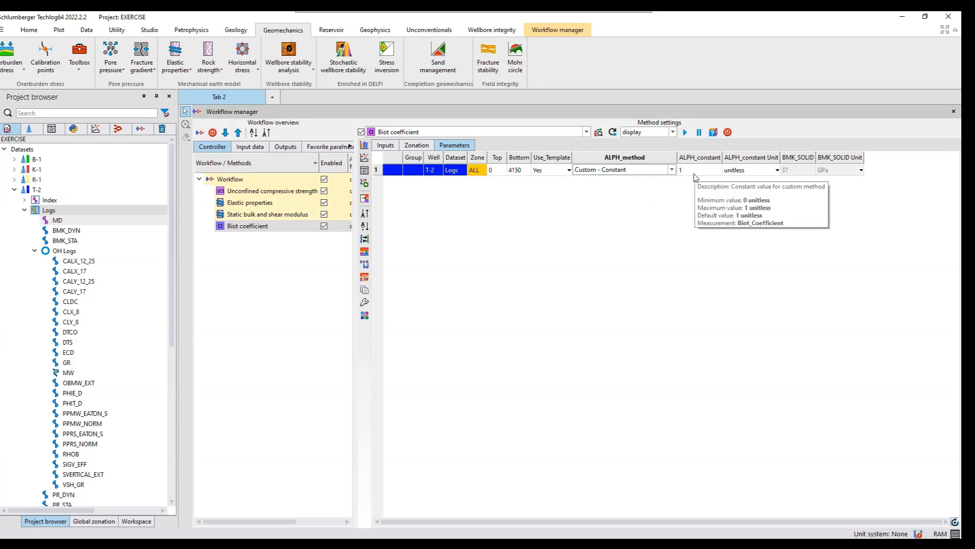
click(663, 172)
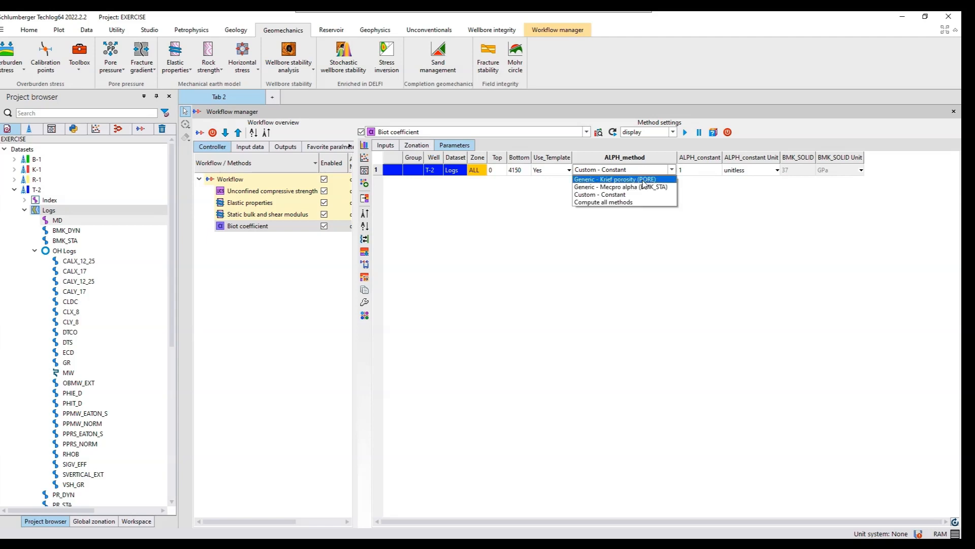
click(632, 188)
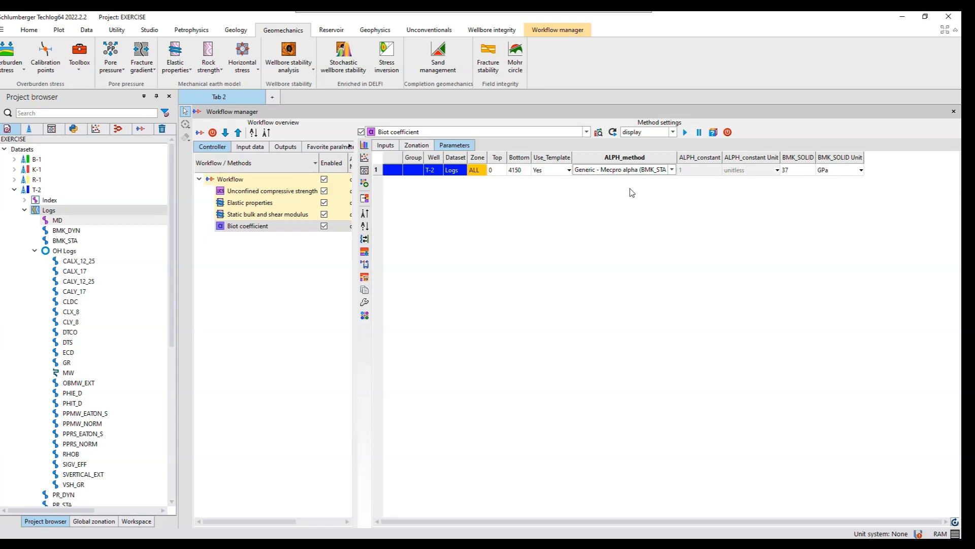
- Set the ALPH_method to Generic - Krief porosity (PORE) and run the Biot coefficient computation for well T-2
click(638, 173)
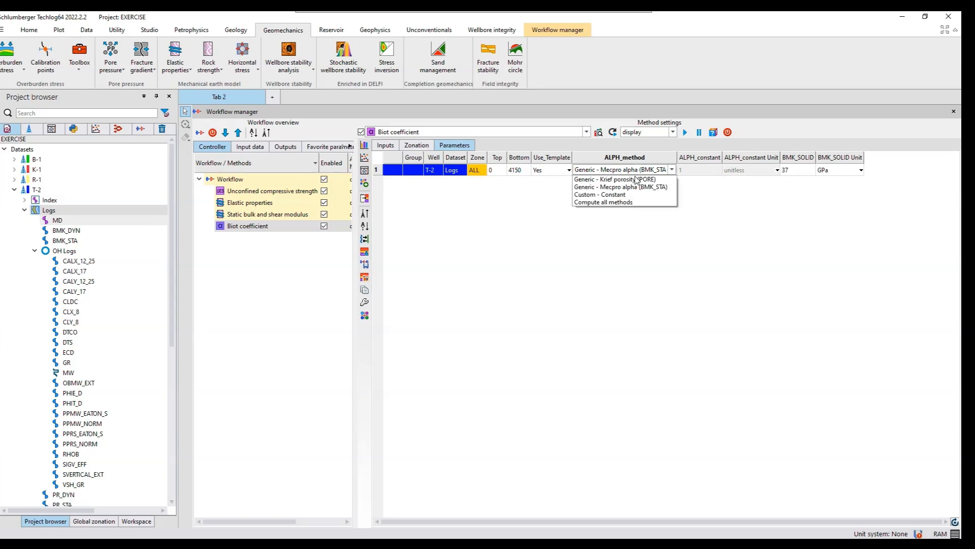
click(630, 181)
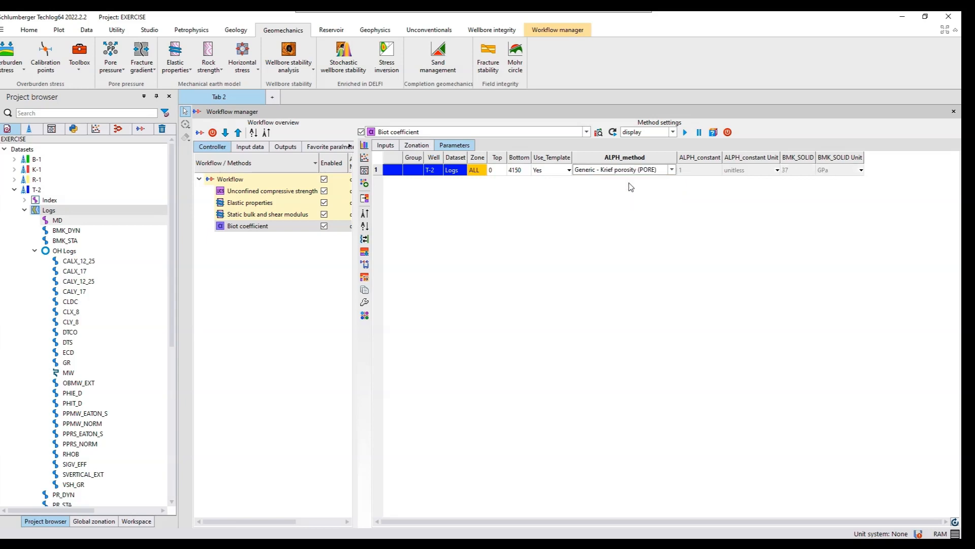
click(685, 133)
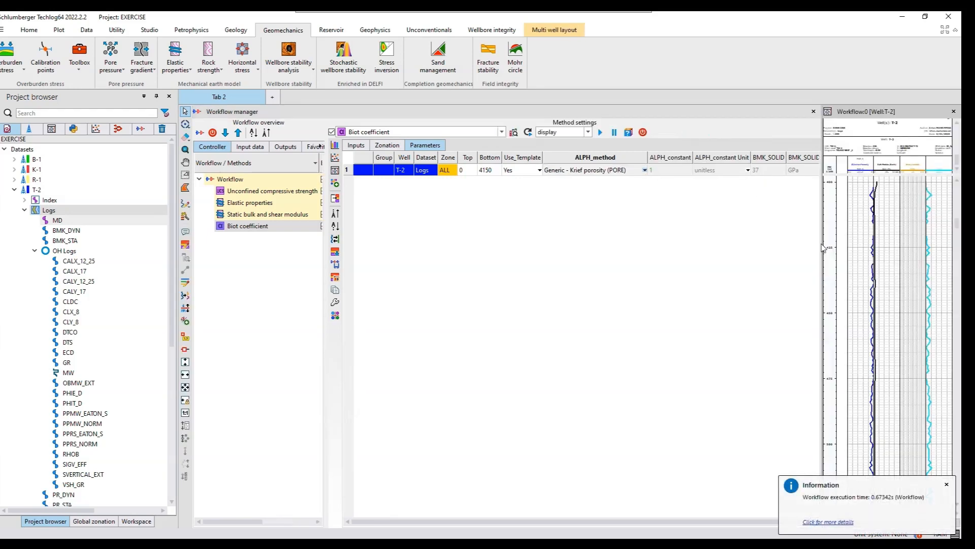
- Enlarge the Biot coefficient layout of well T-2 and examine its porosity, bulk modulus and Biot coefficient curves
drag(822, 244, 641, 244)
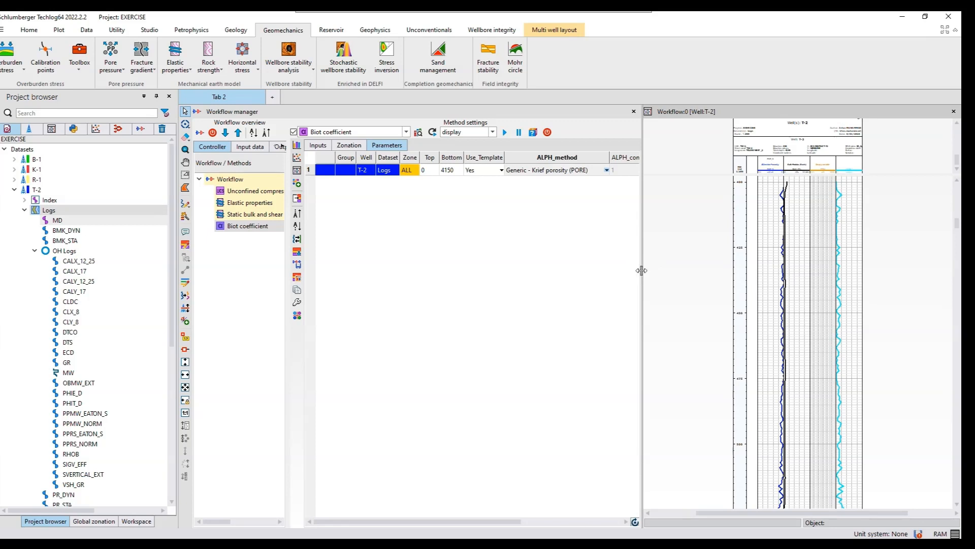
drag(641, 271, 603, 272)
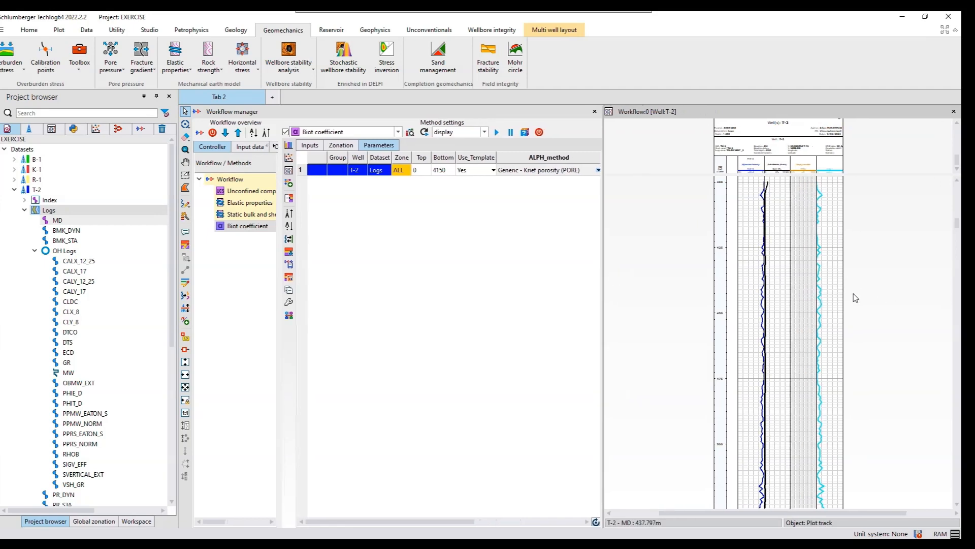
scroll(856, 298, down, 1)
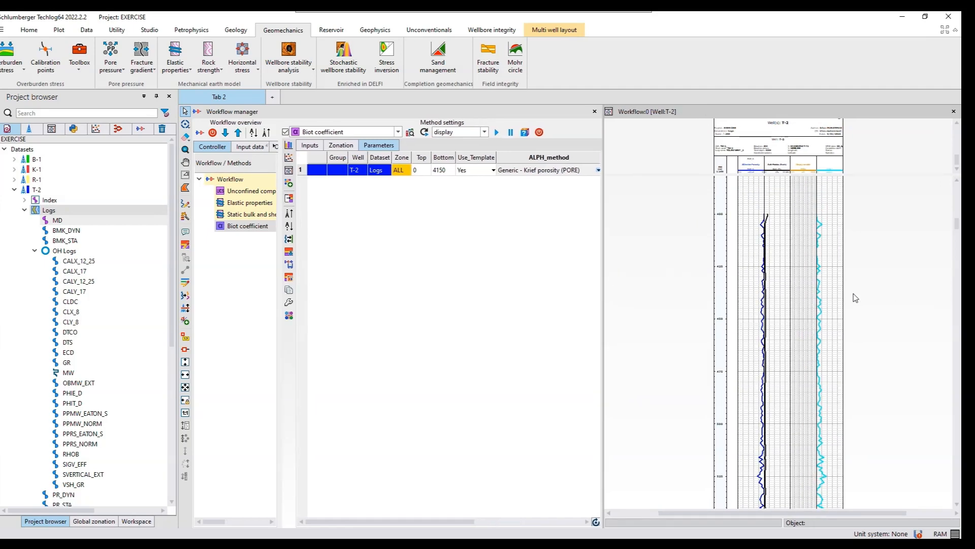
scroll(856, 297, down, 3)
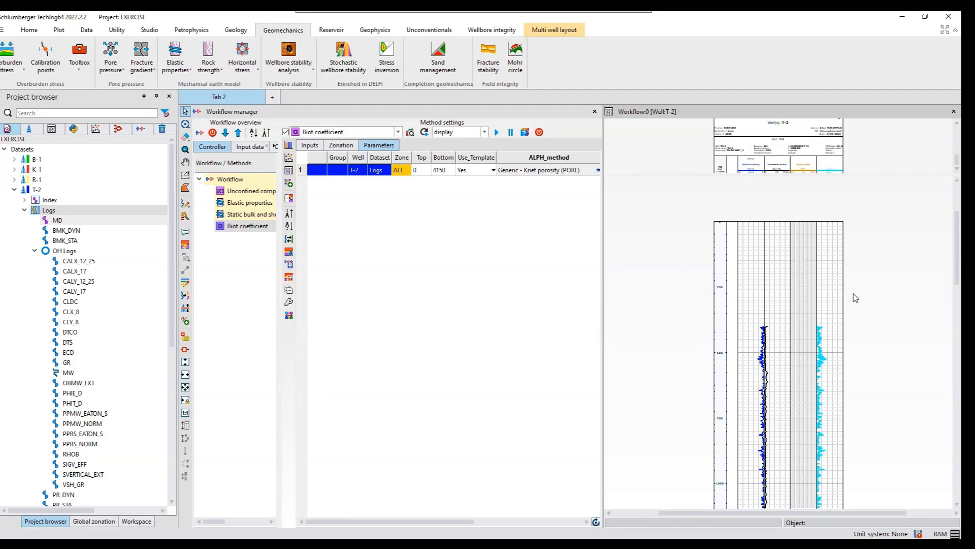
scroll(855, 297, down, 1)
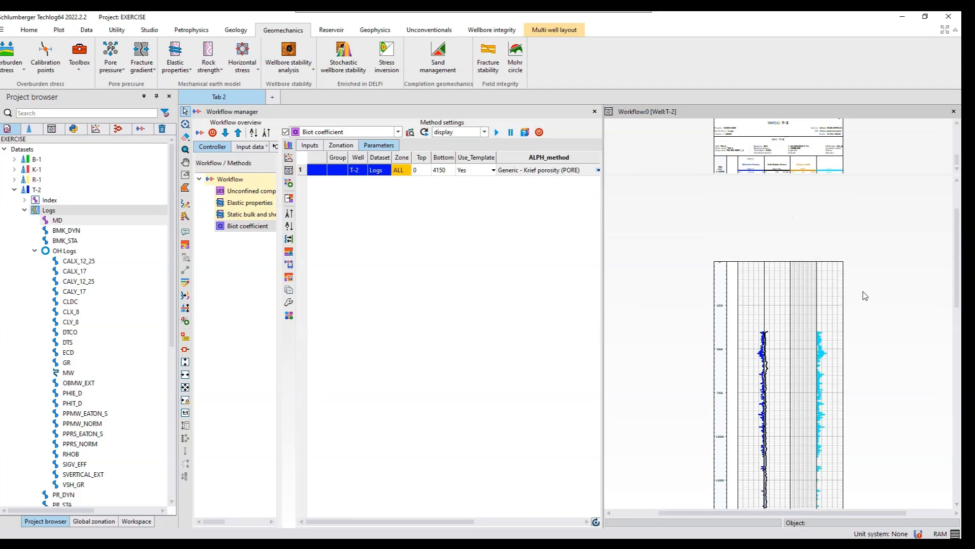
scroll(865, 290, up, 3)
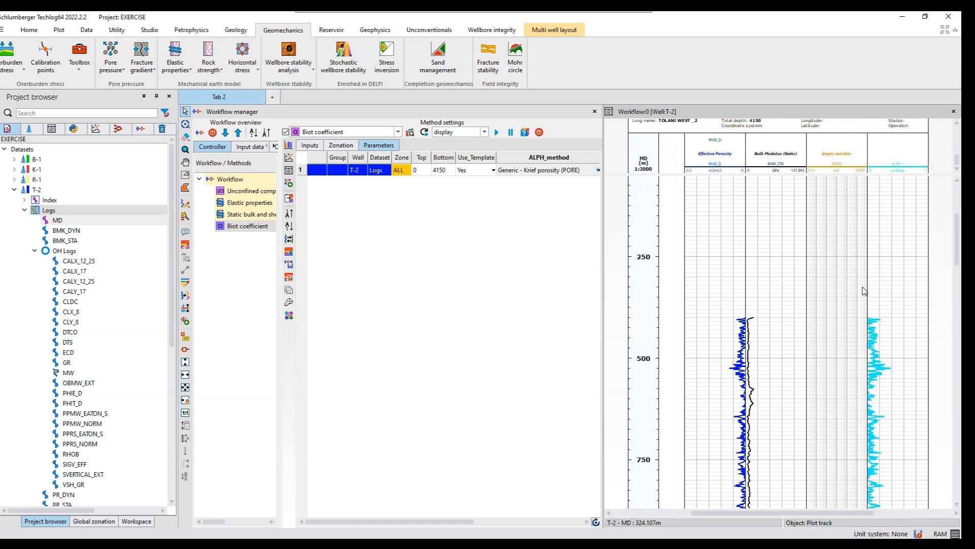
- Save the computed Biot coefficient curve of well T-2 as variable ALPH
click(881, 172)
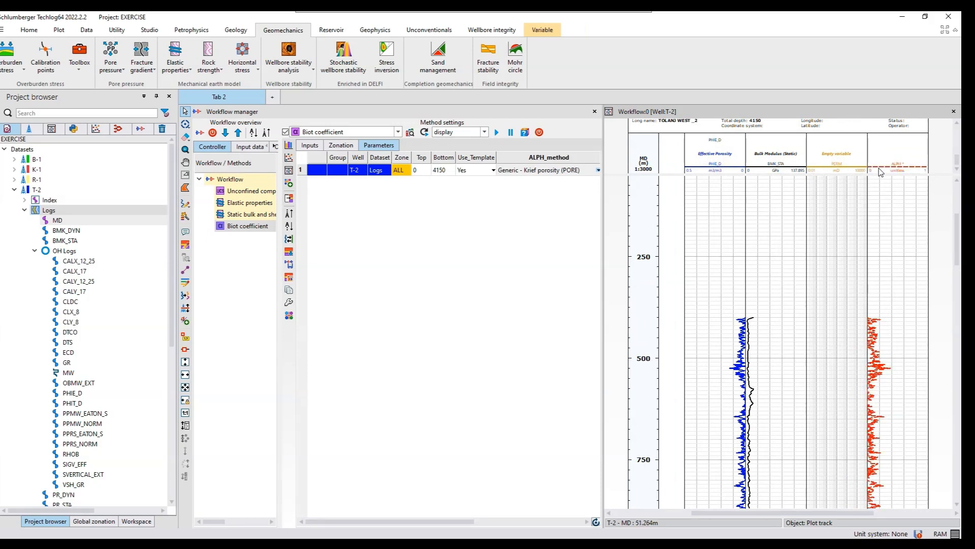
right_click(880, 173)
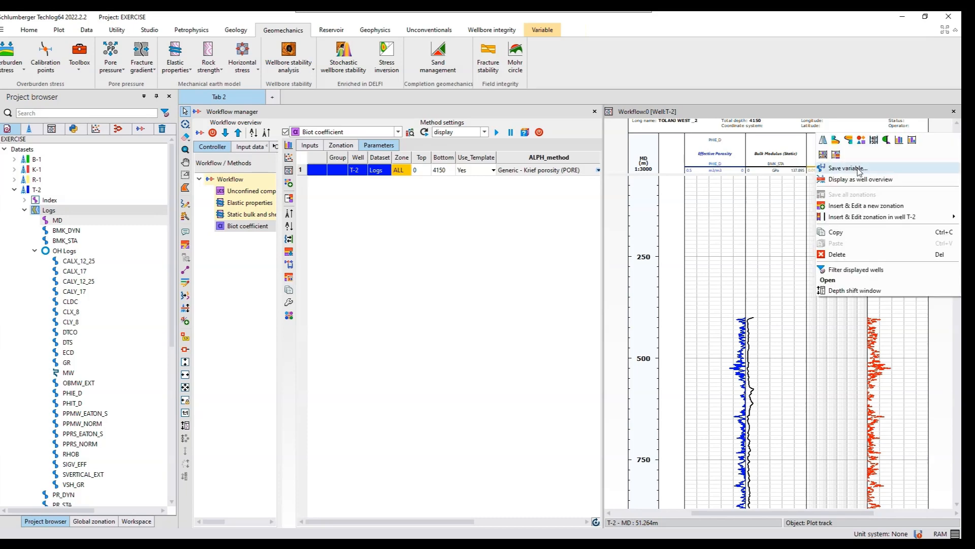
click(858, 168)
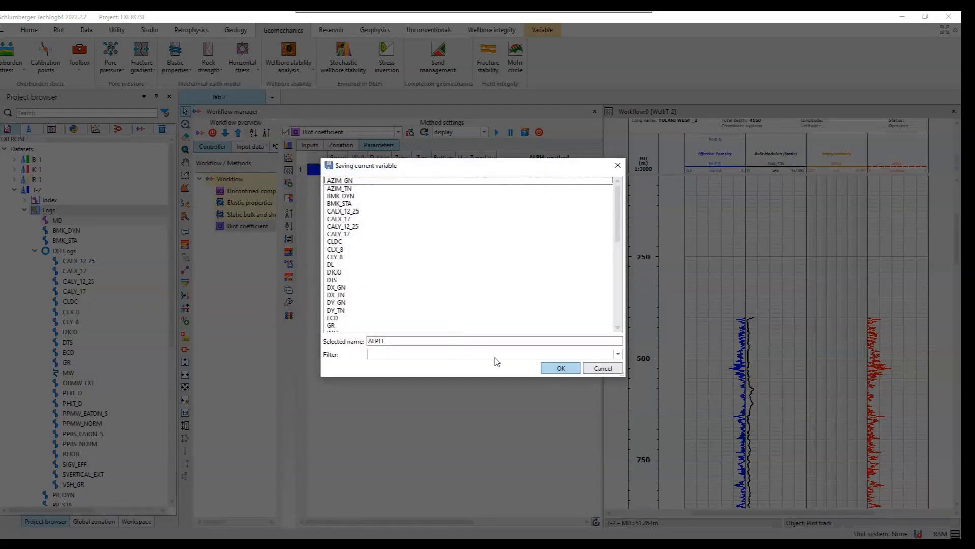
click(560, 368)
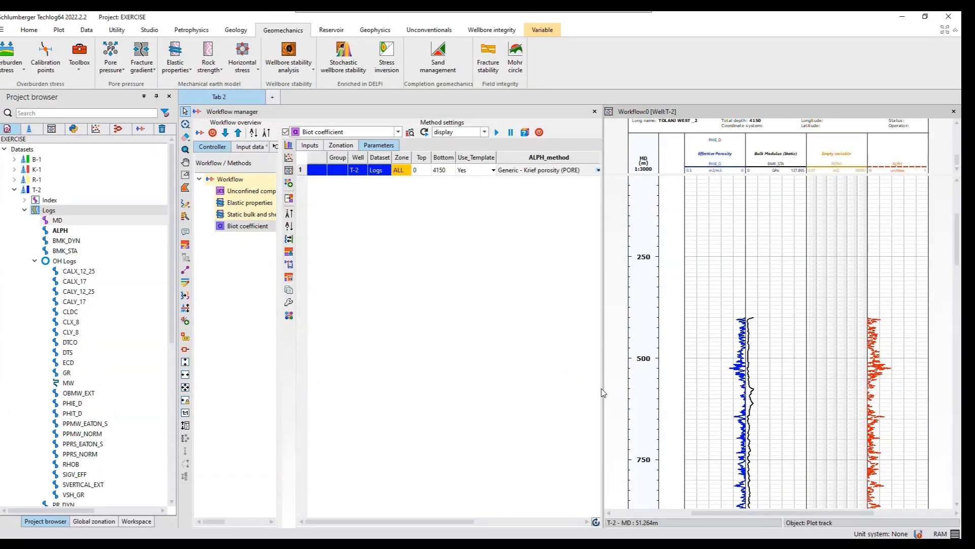
- Examine well T-2's deeper porosity, static bulk modulus and Biot coefficient curves, and close the Workflow layout without saving it
scroll(887, 399, down, 5)
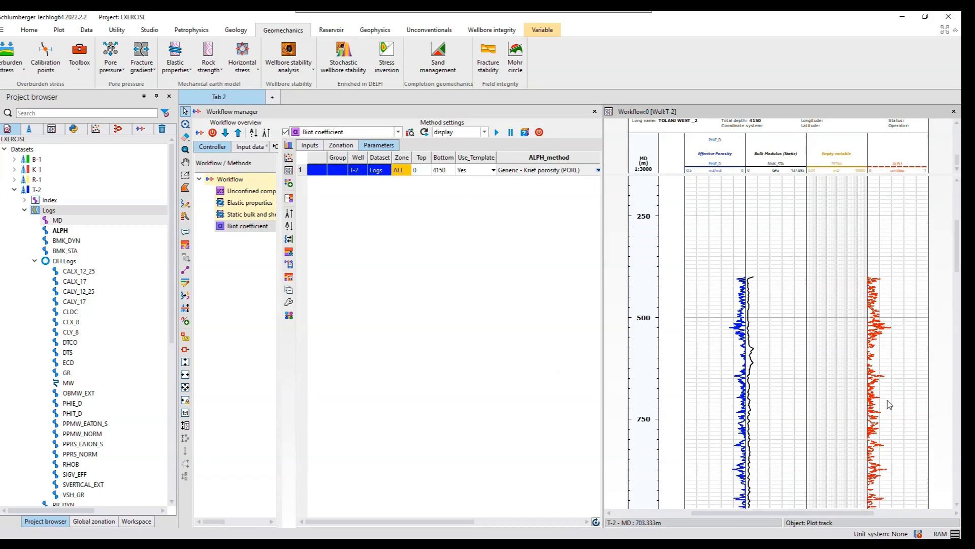
scroll(889, 404, down, 4)
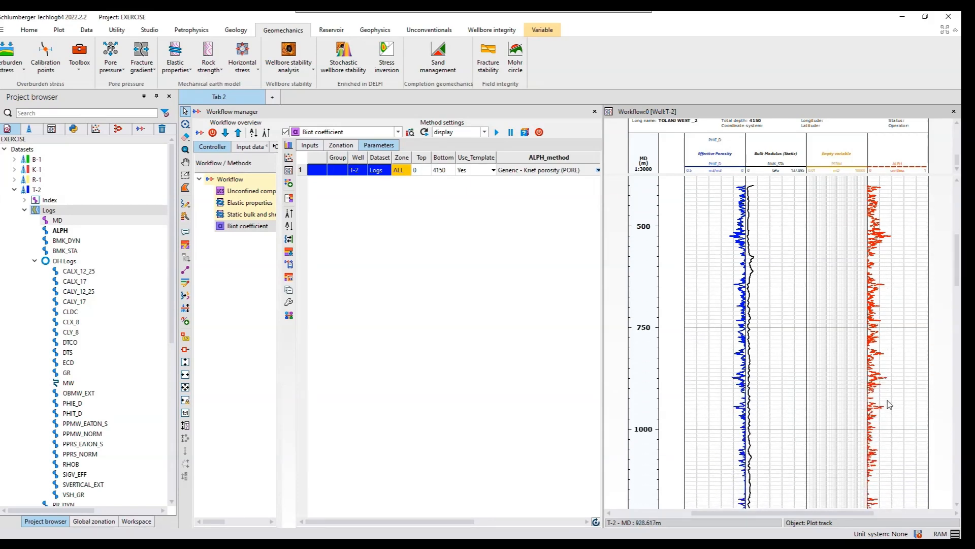
scroll(889, 403, down, 2)
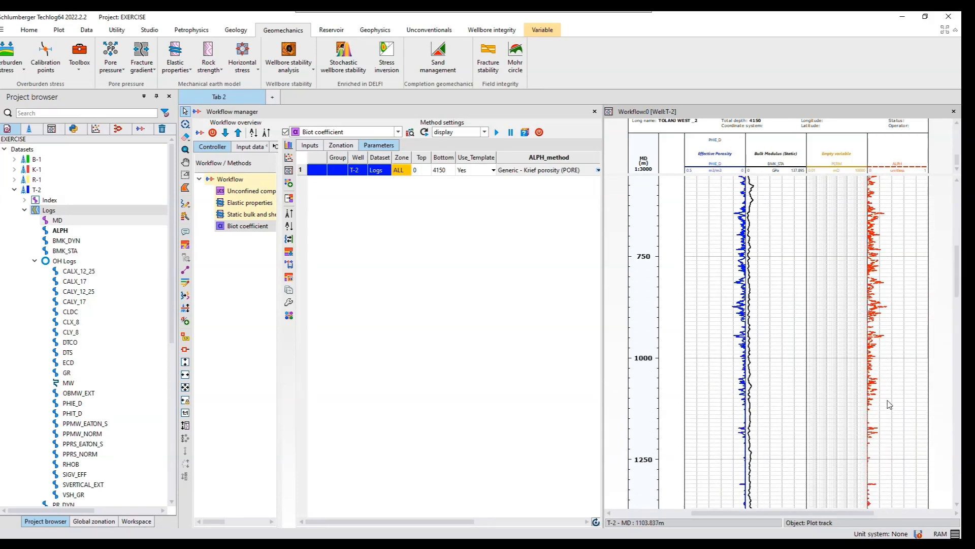
scroll(889, 404, down, 3)
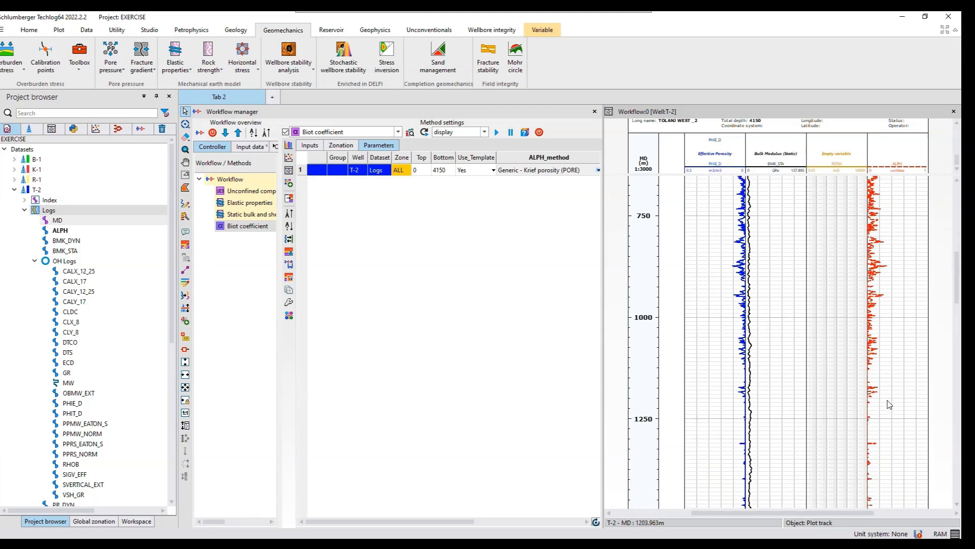
scroll(888, 404, down, 2)
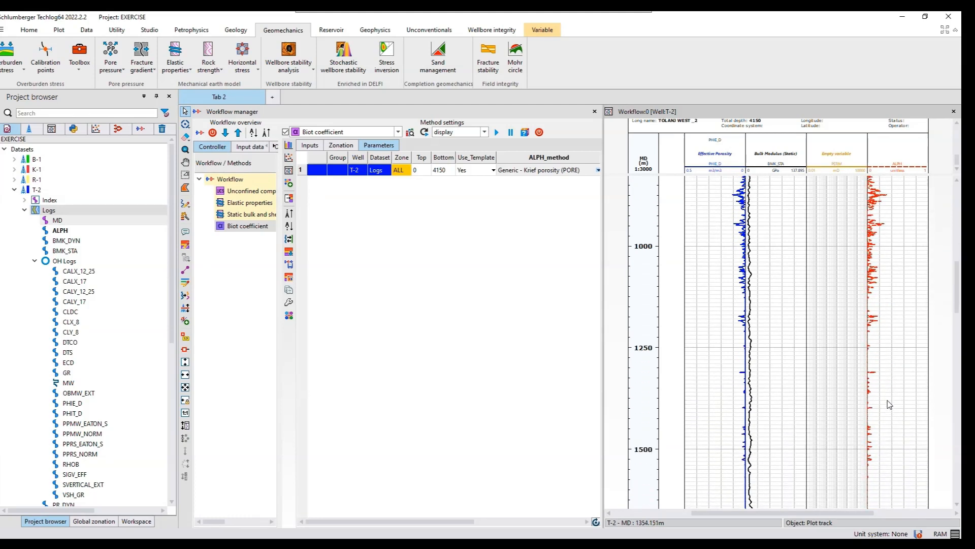
scroll(889, 404, down, 1)
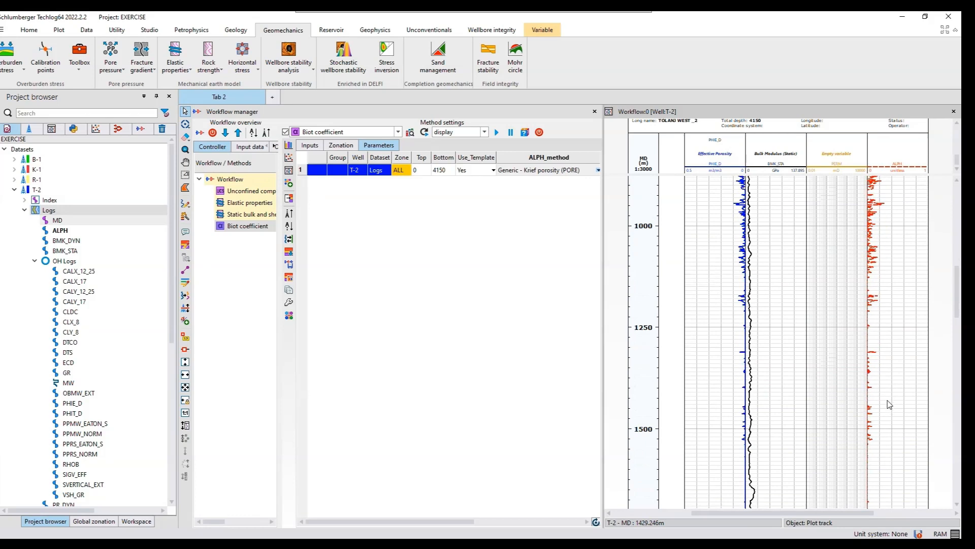
scroll(889, 404, down, 6)
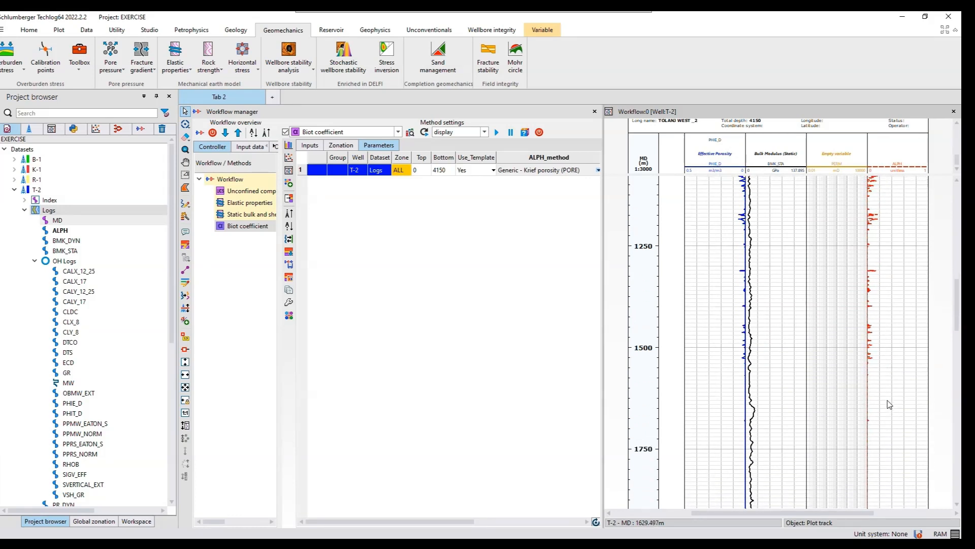
scroll(889, 404, down, 1)
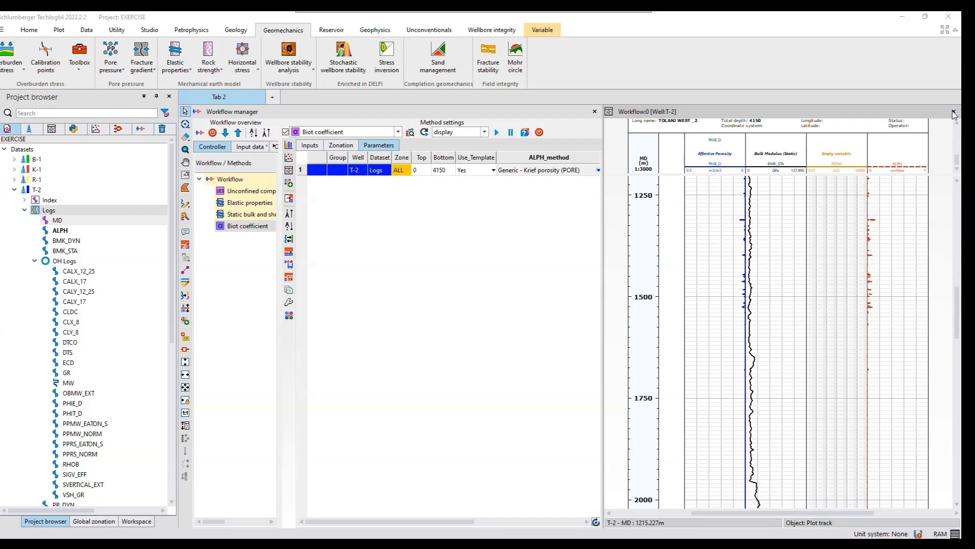
click(953, 112)
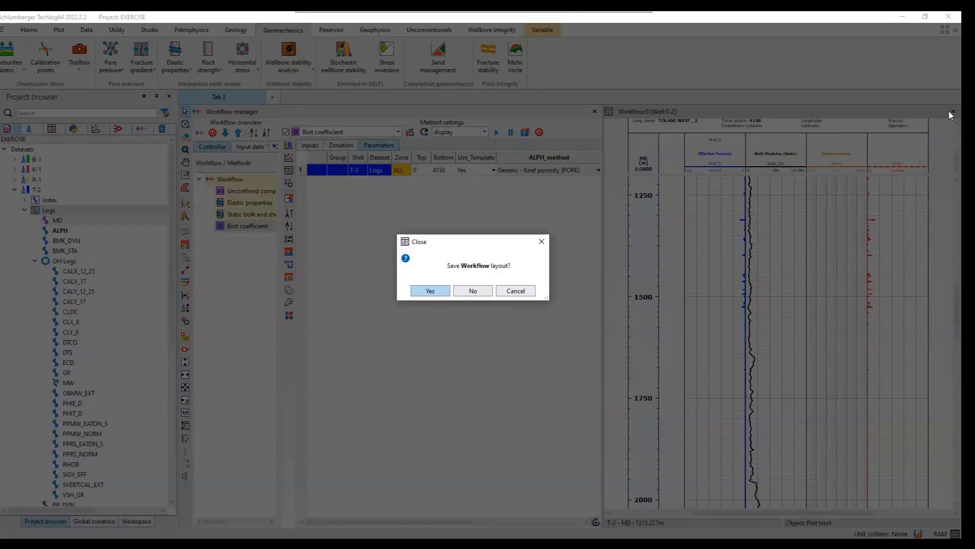
click(473, 290)
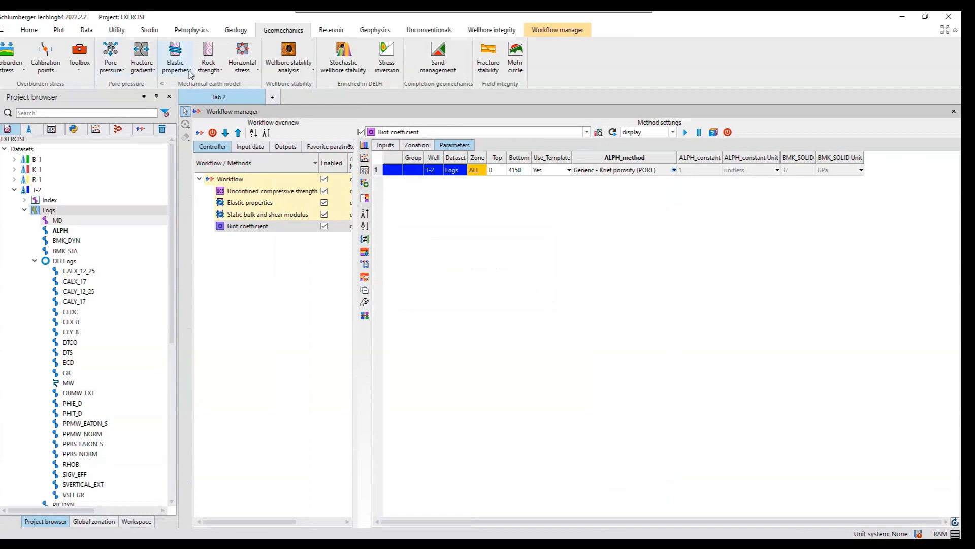
- Create a Tensile strength method from Unconfined Compressive Strength, and run it for well T-2 after checking its zonation and parameters
click(209, 66)
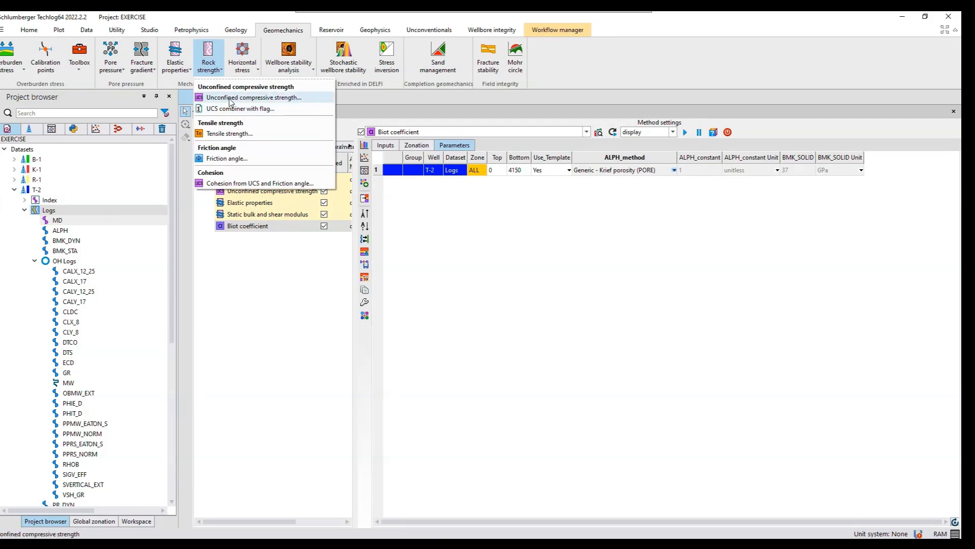
click(230, 134)
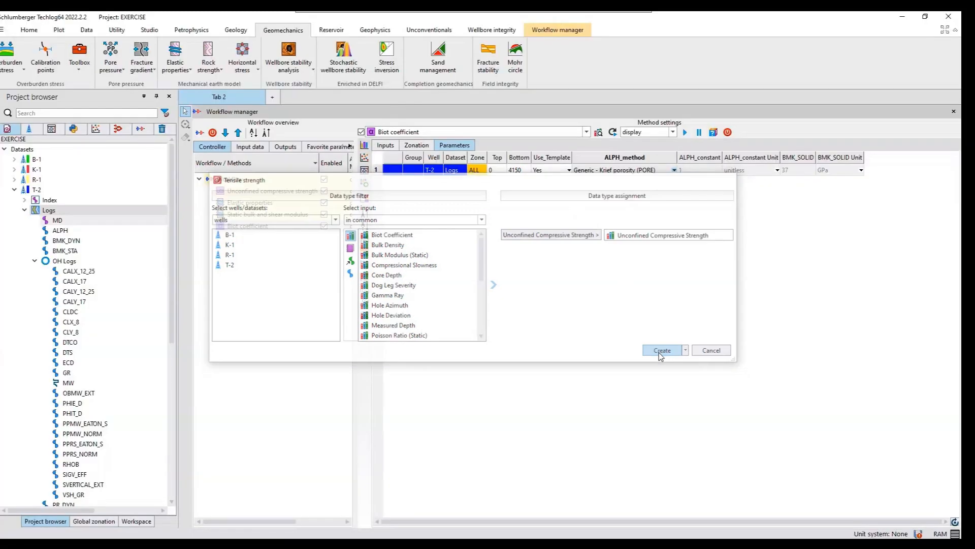
click(663, 351)
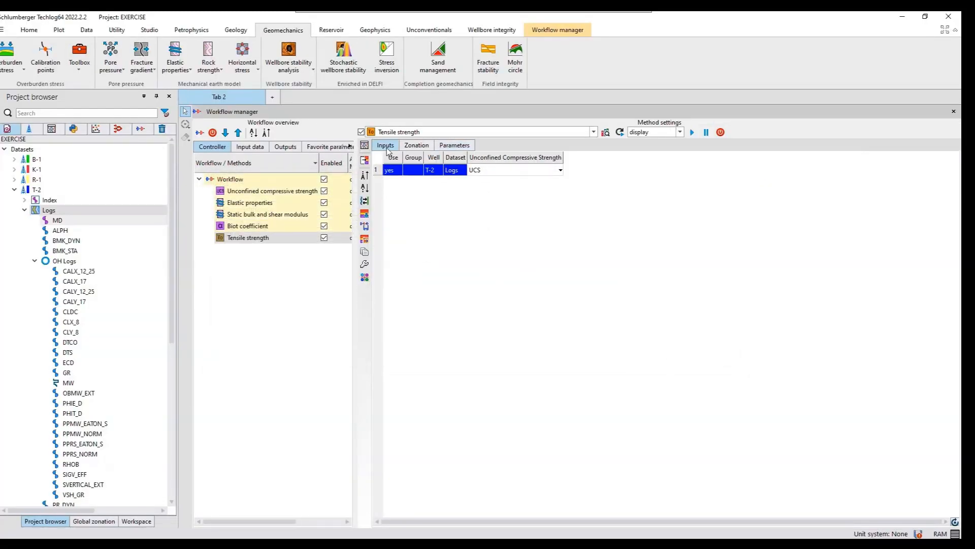
click(445, 146)
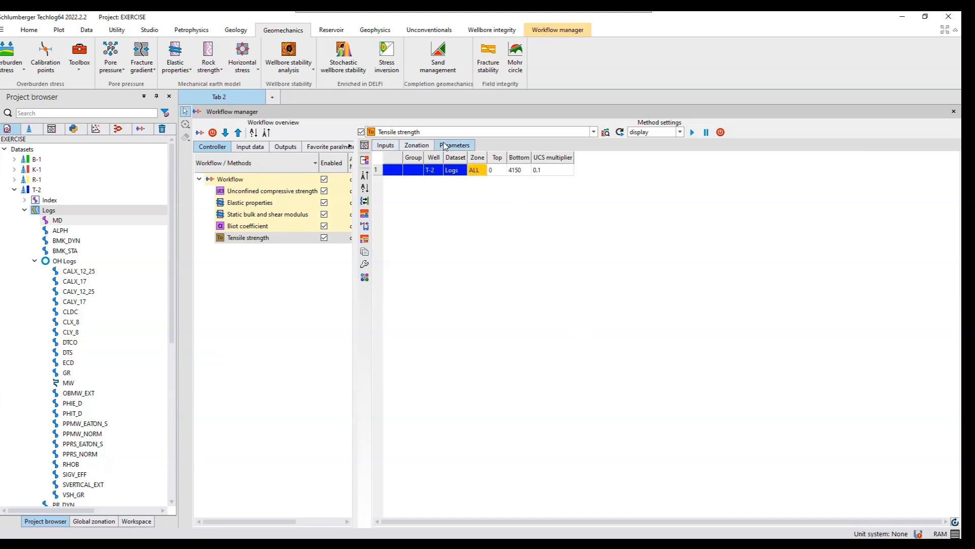
click(421, 147)
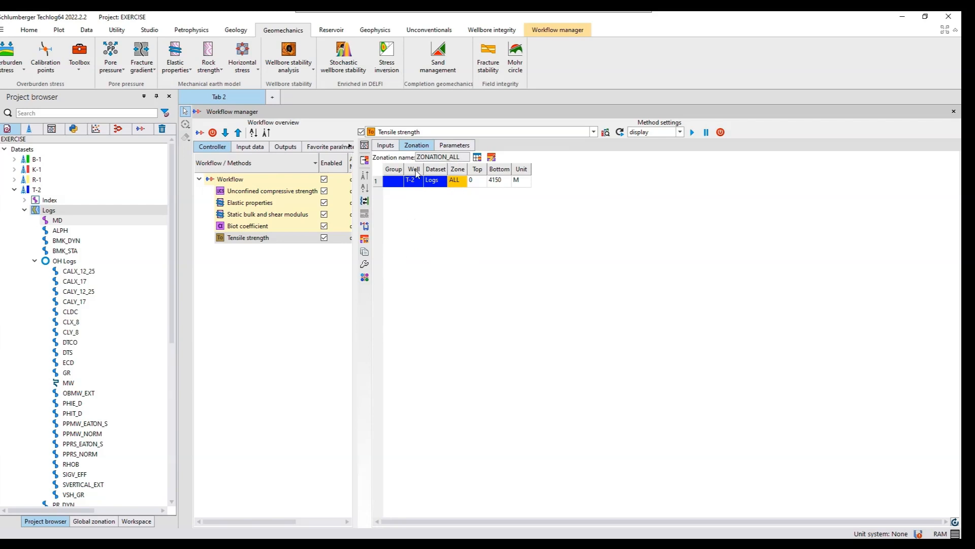
click(447, 148)
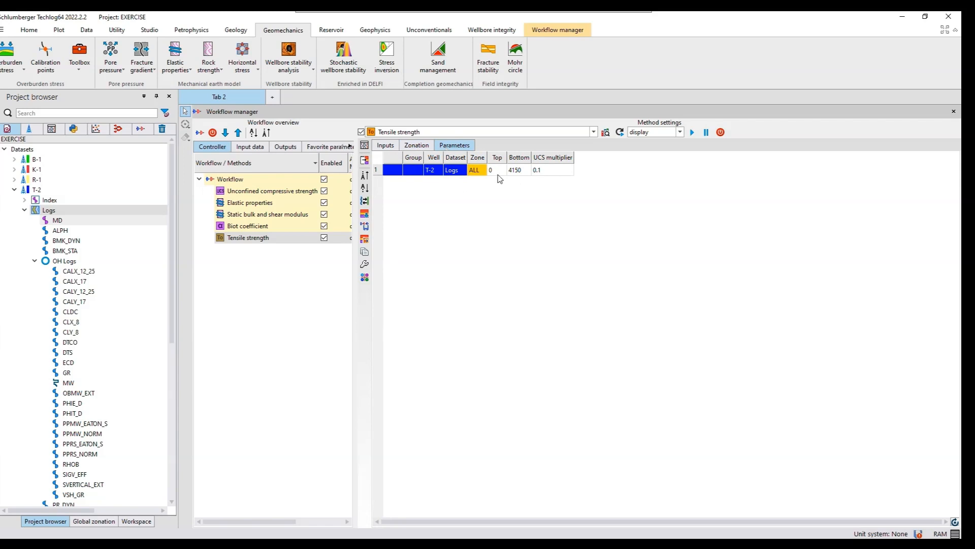
click(692, 133)
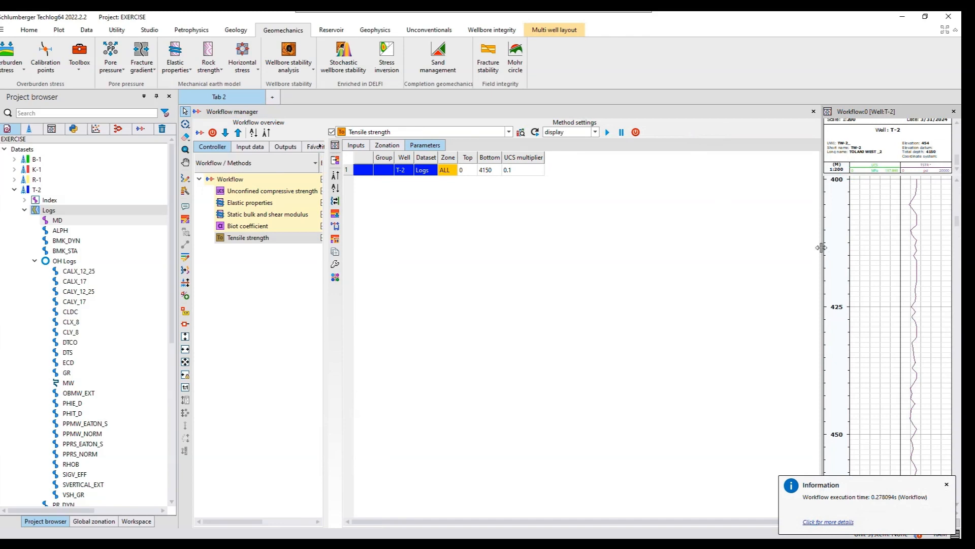
drag(753, 250, 631, 290)
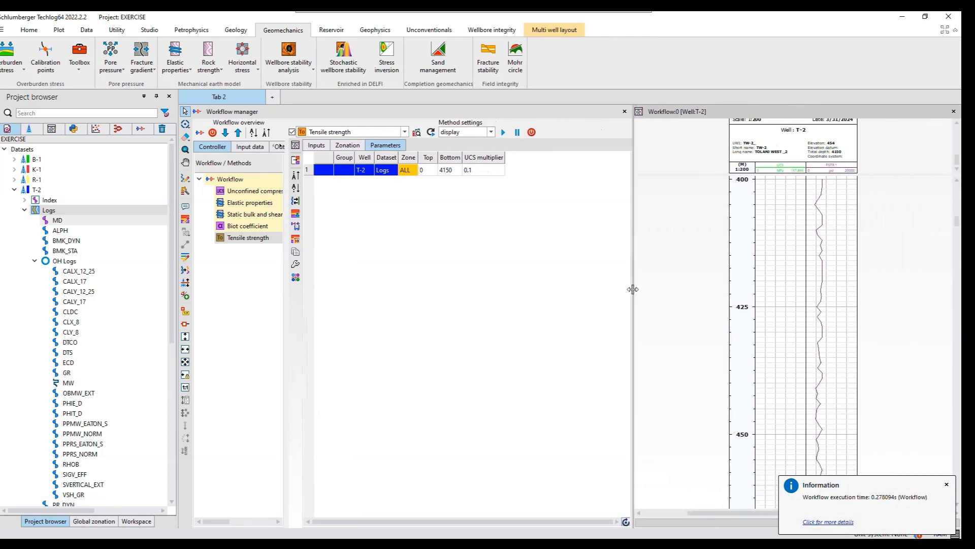
- Save well T-2's computed tensile strength curve as a variable and close the Workflow layout without saving it
right_click(832, 171)
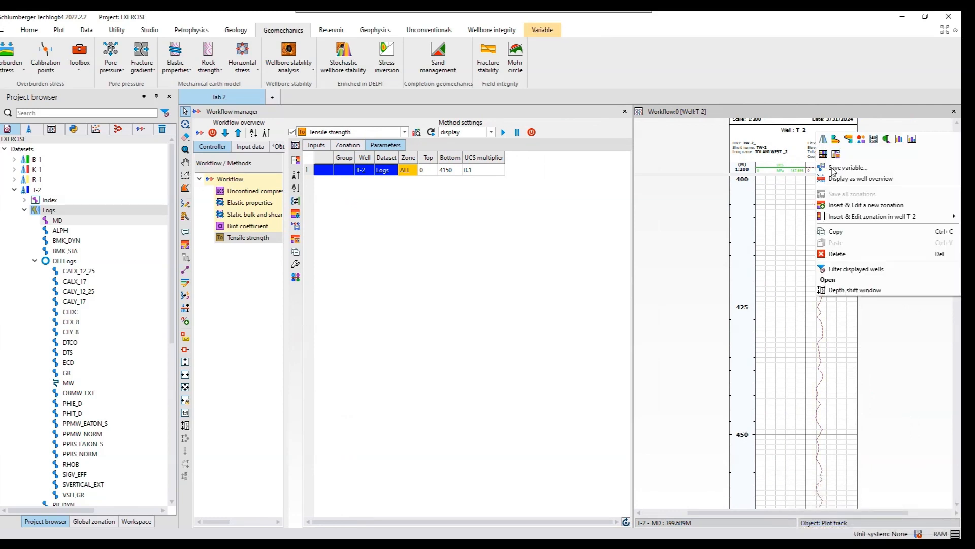
click(841, 168)
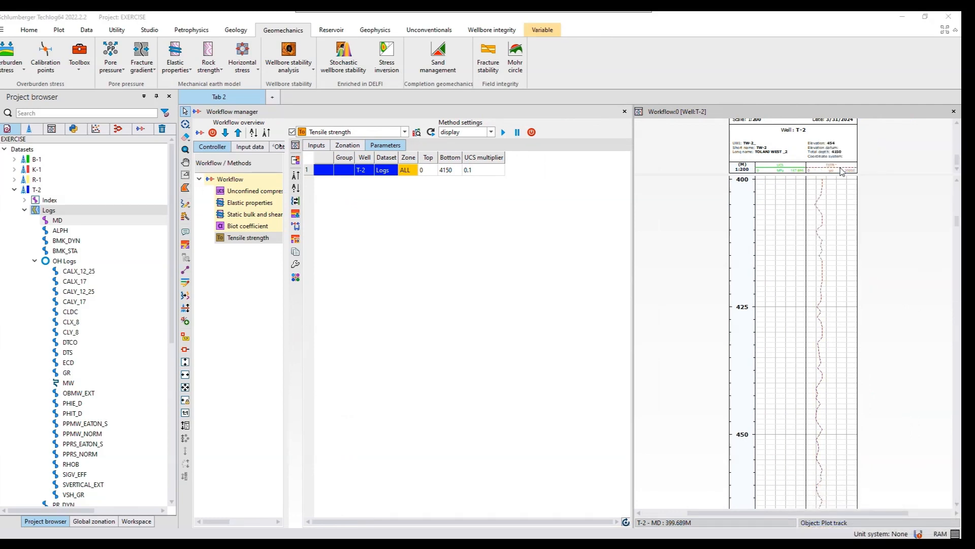
click(572, 366)
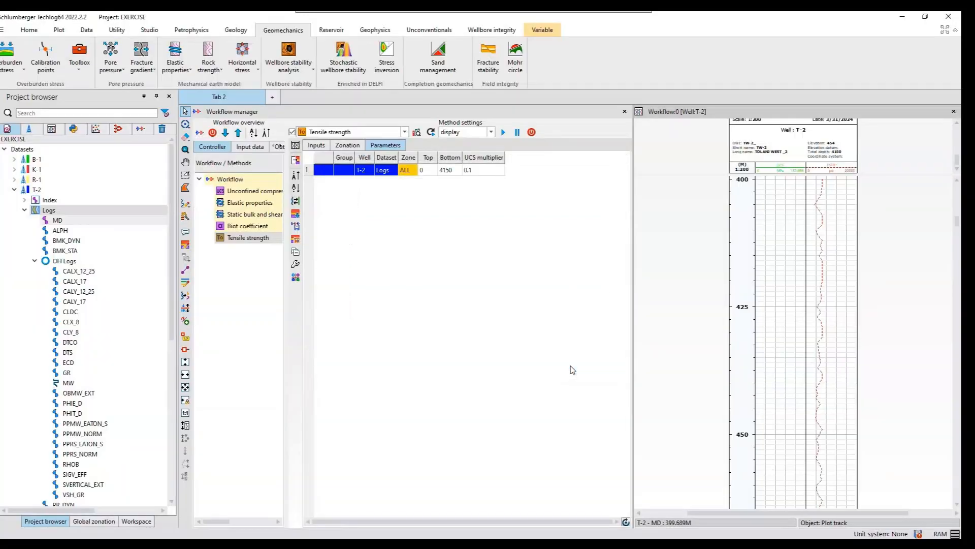
click(954, 112)
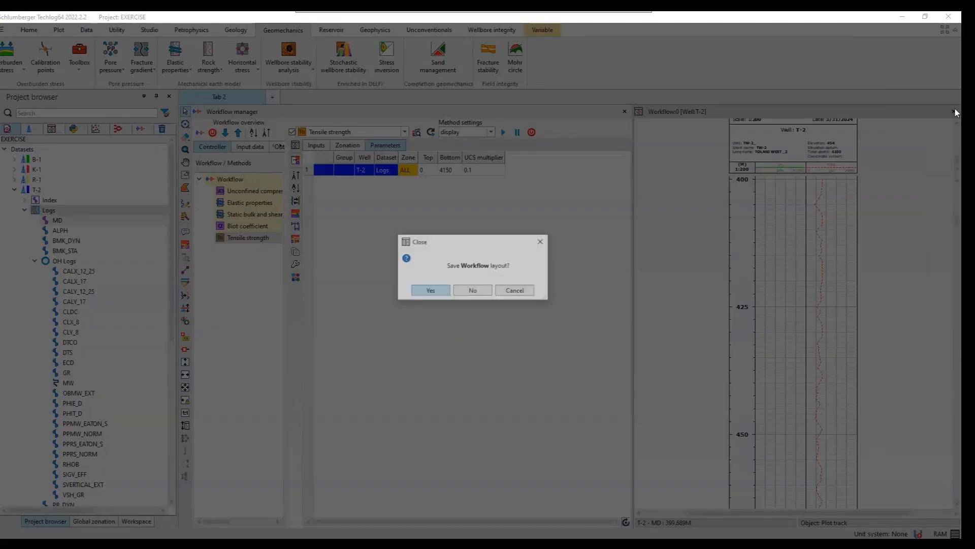
click(470, 292)
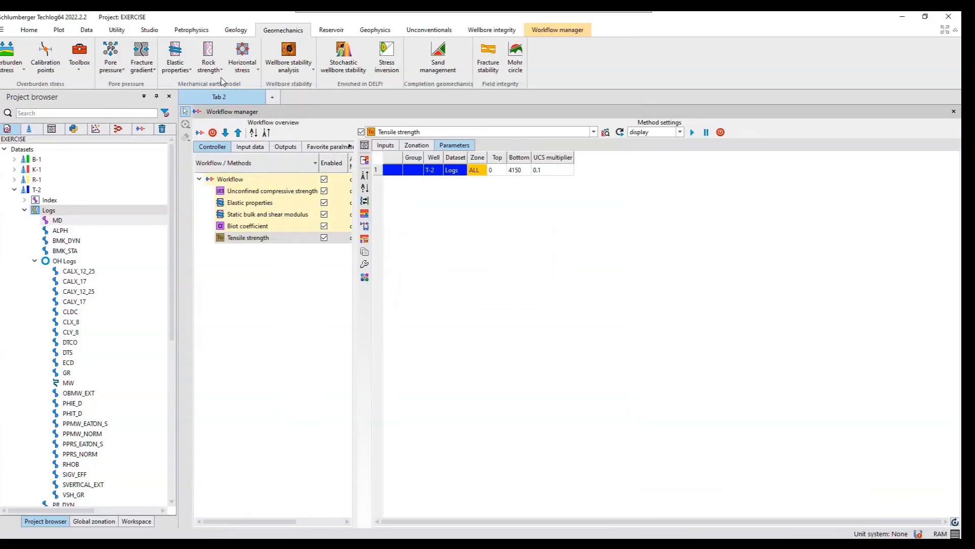
- Start a Friction angle method and look through the data types common to all wells for a porosity input
click(222, 73)
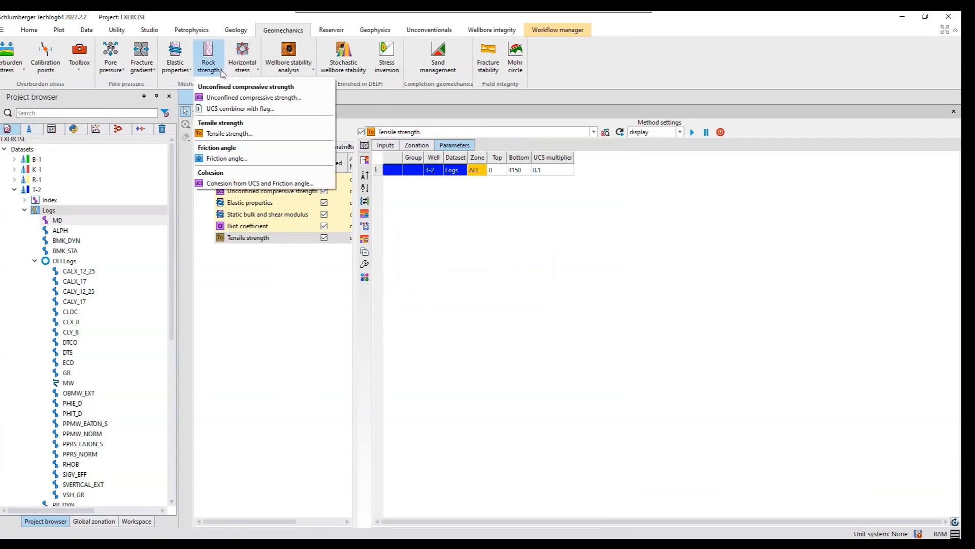
click(229, 161)
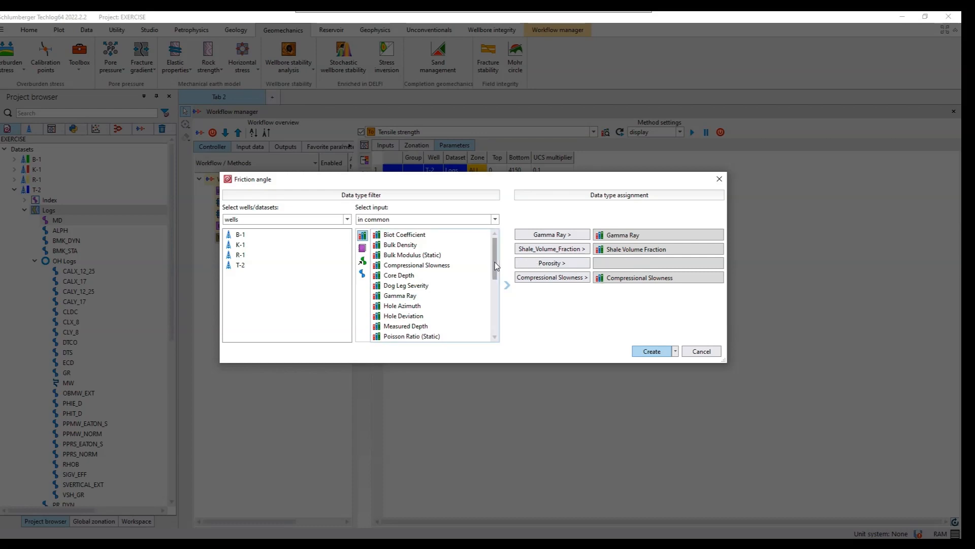
drag(500, 277, 501, 314)
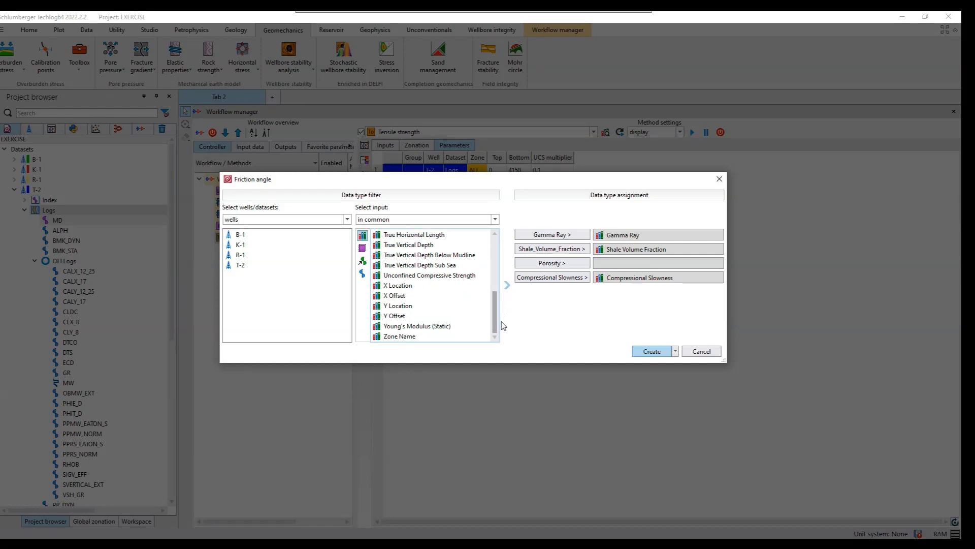
click(496, 233)
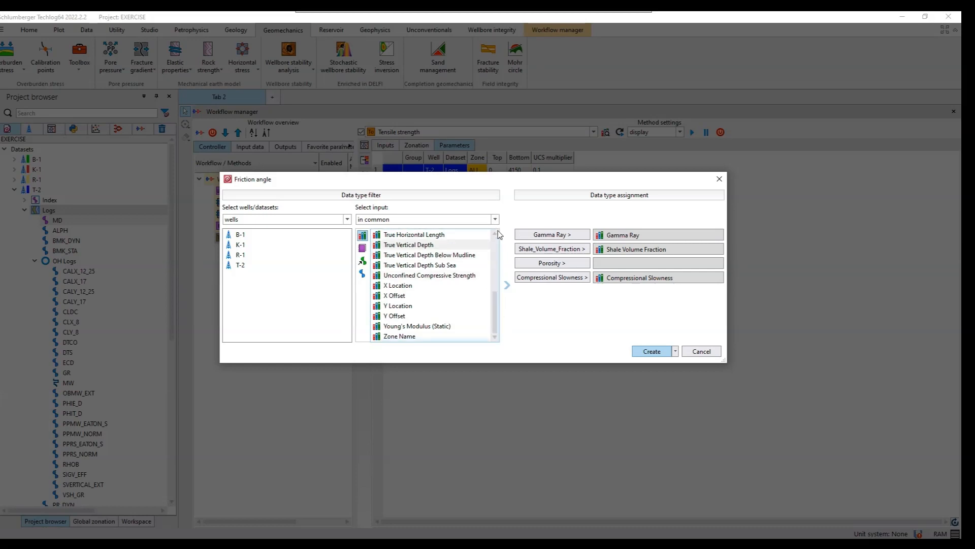
click(496, 233)
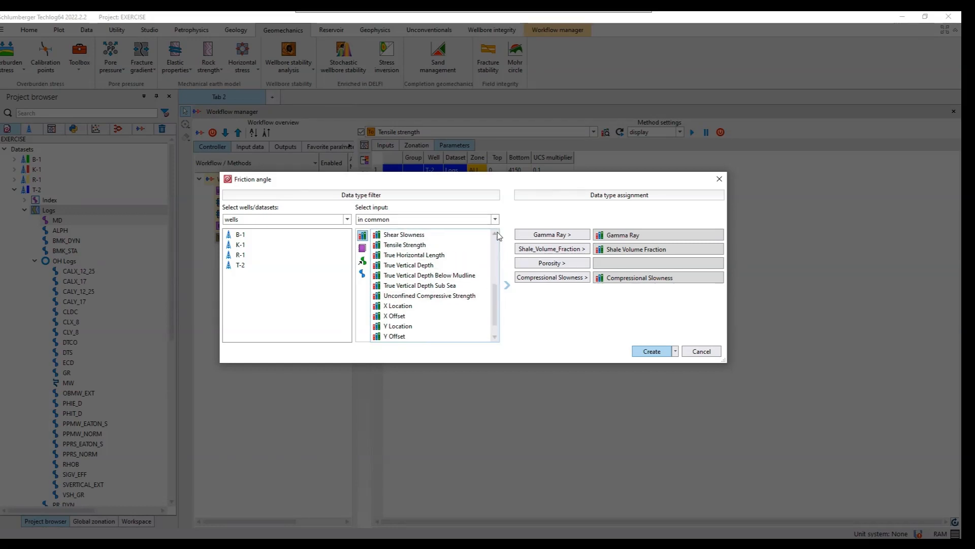
click(496, 233)
click(496, 233)
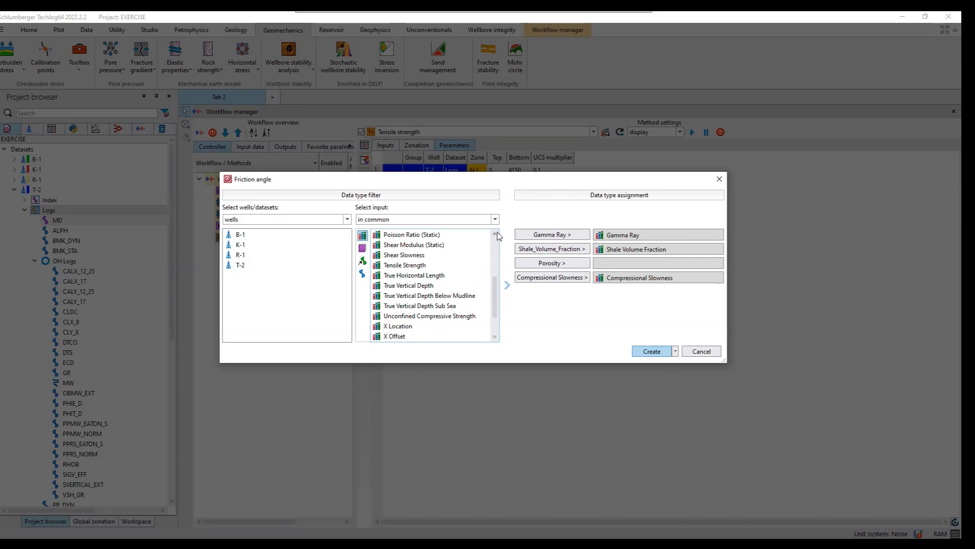
click(496, 233)
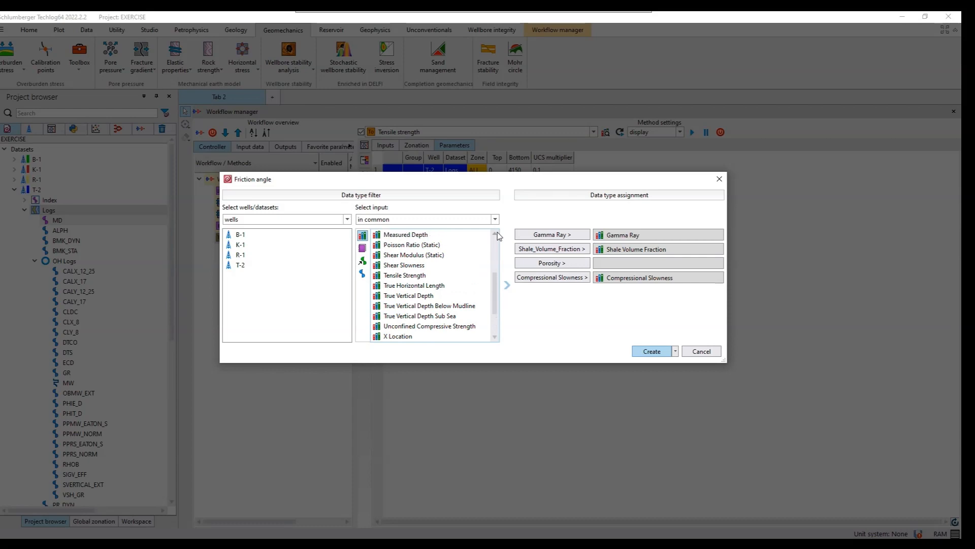
click(496, 233)
click(495, 233)
click(495, 233)
click(495, 233)
click(496, 233)
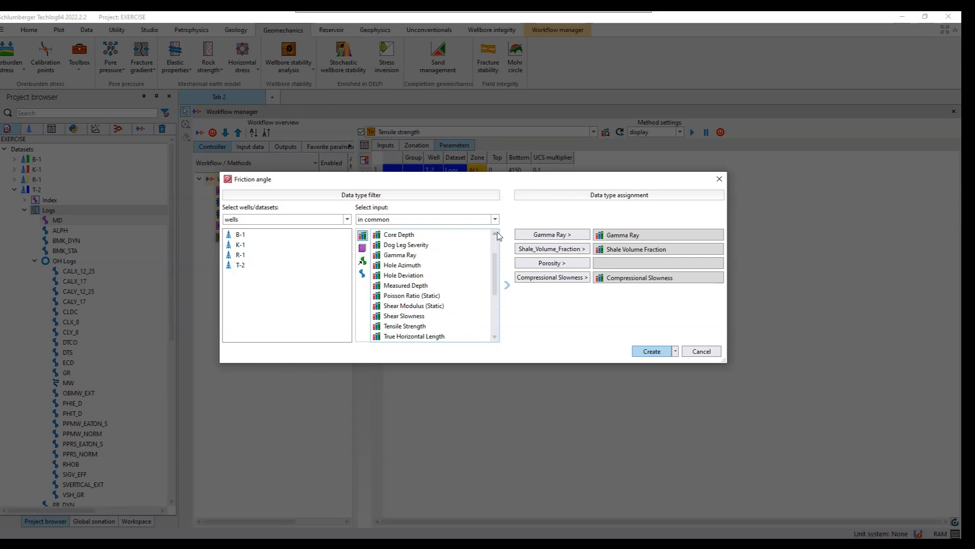
click(495, 233)
click(496, 233)
click(495, 233)
click(496, 233)
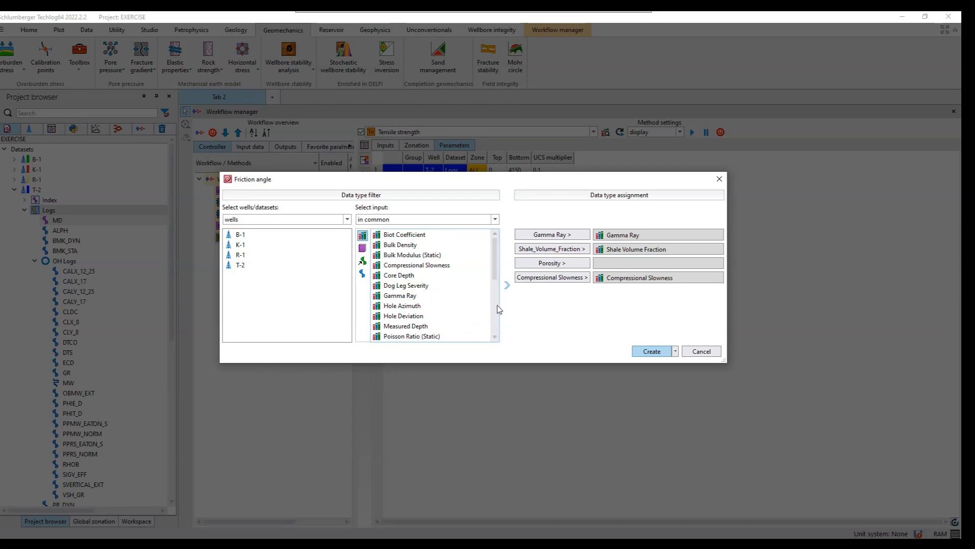
click(495, 337)
click(496, 337)
click(496, 337)
click(496, 338)
click(496, 337)
click(496, 337)
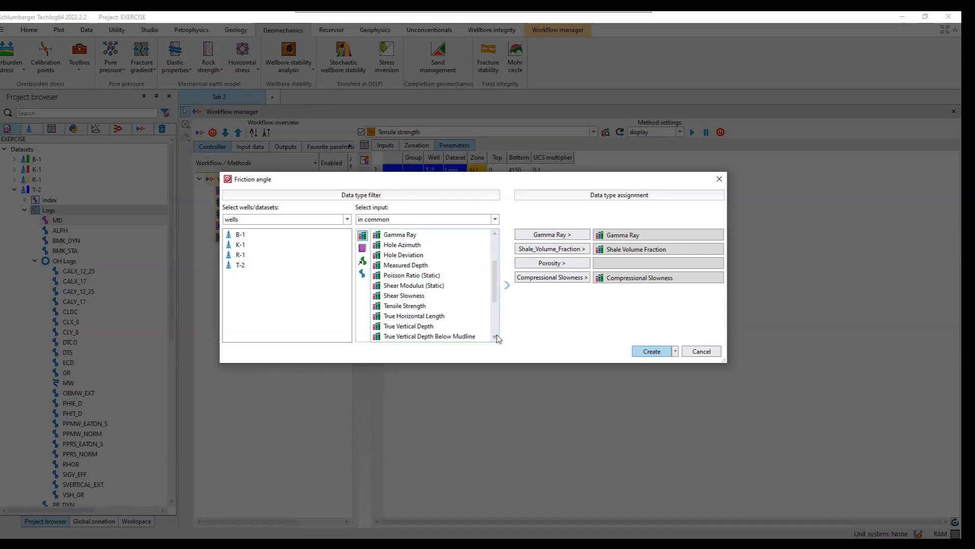
click(495, 337)
click(496, 337)
click(496, 337)
click(496, 337)
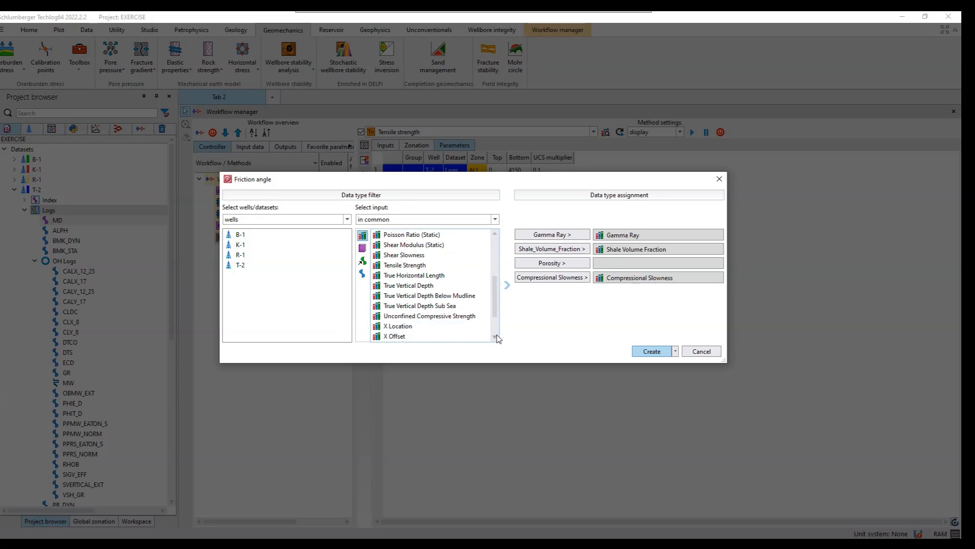
click(496, 337)
click(496, 337)
click(496, 337)
click(496, 337)
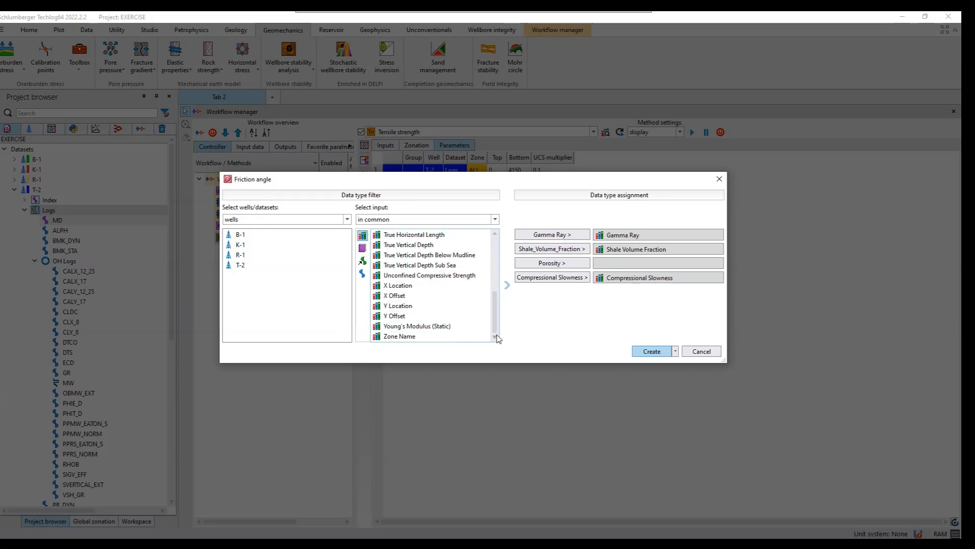
- Limit the data types to well T-2, assign Total Porosity as the porosity input, and create the Friction angle method
click(235, 266)
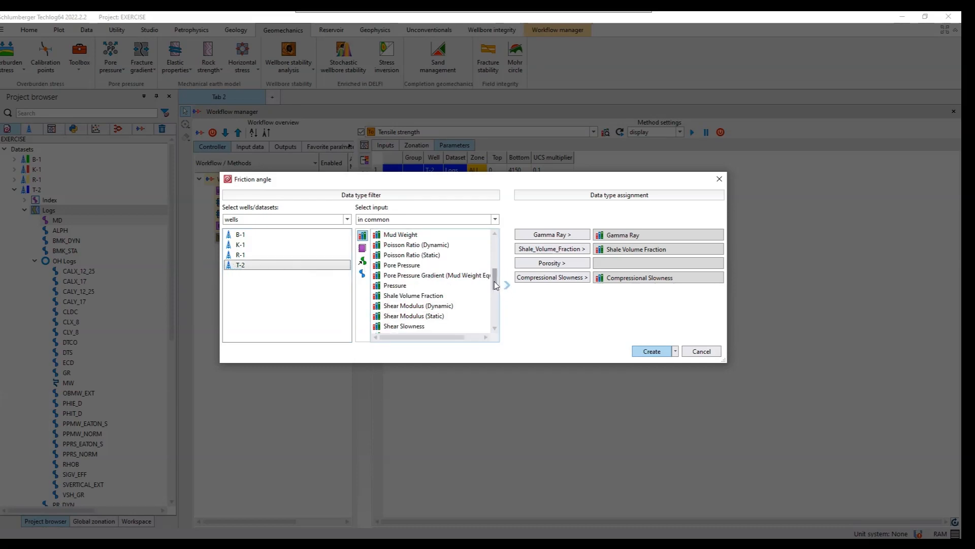
drag(495, 285, 487, 233)
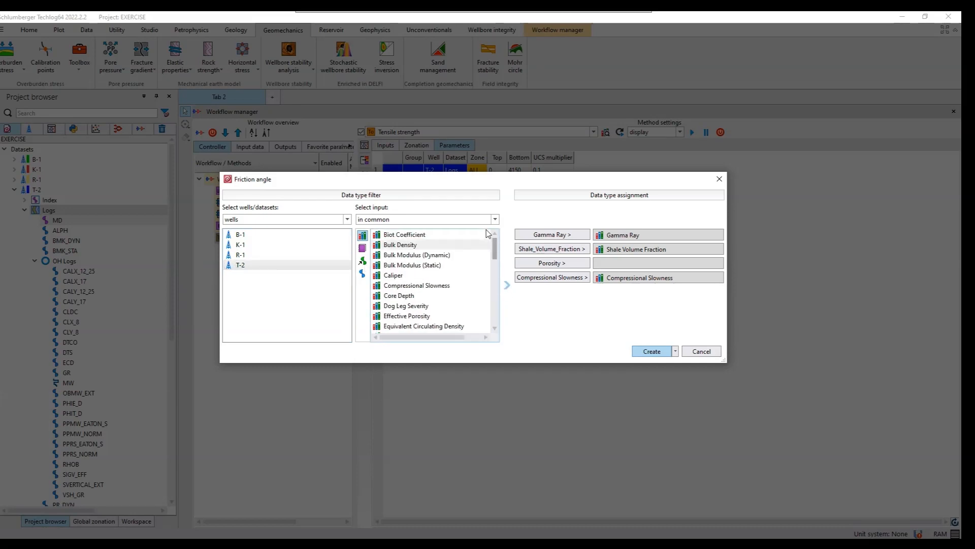
click(497, 287)
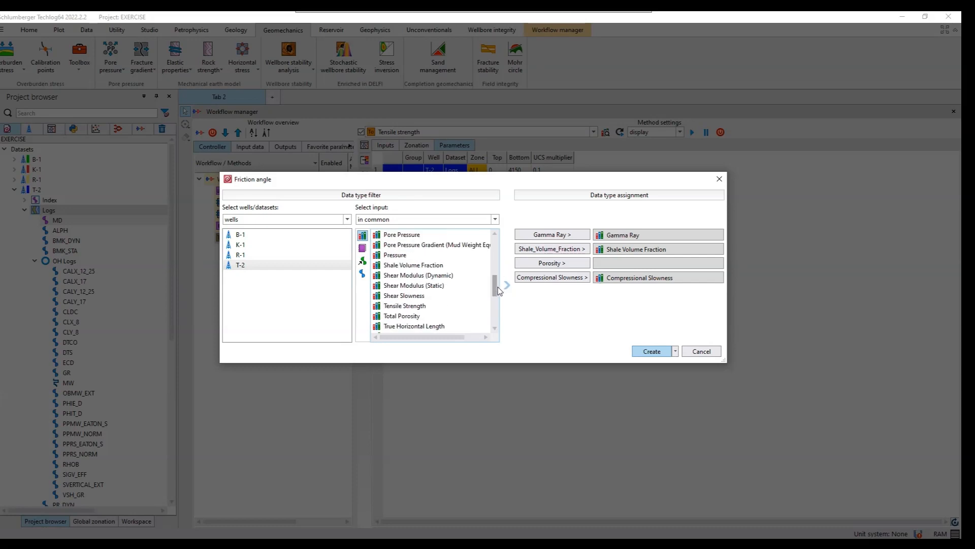
click(420, 317)
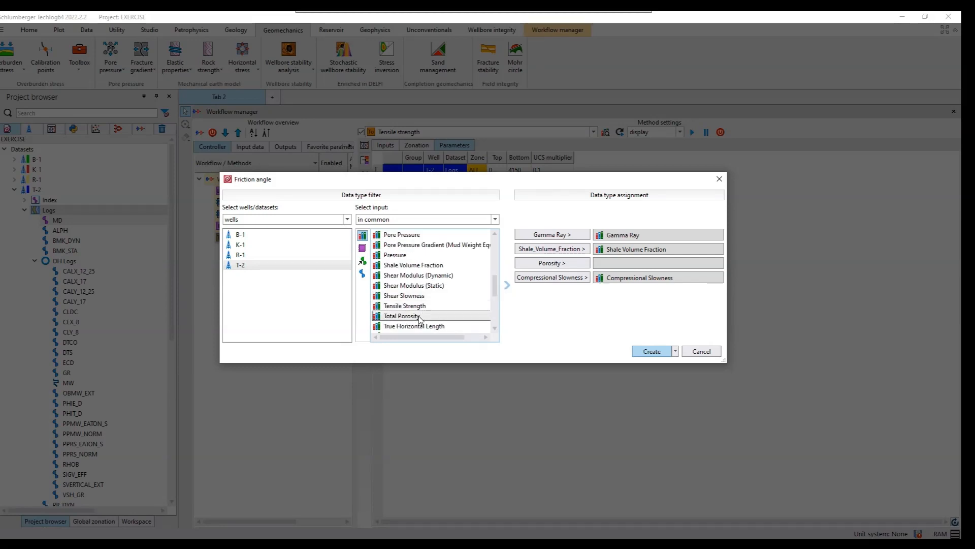
click(575, 264)
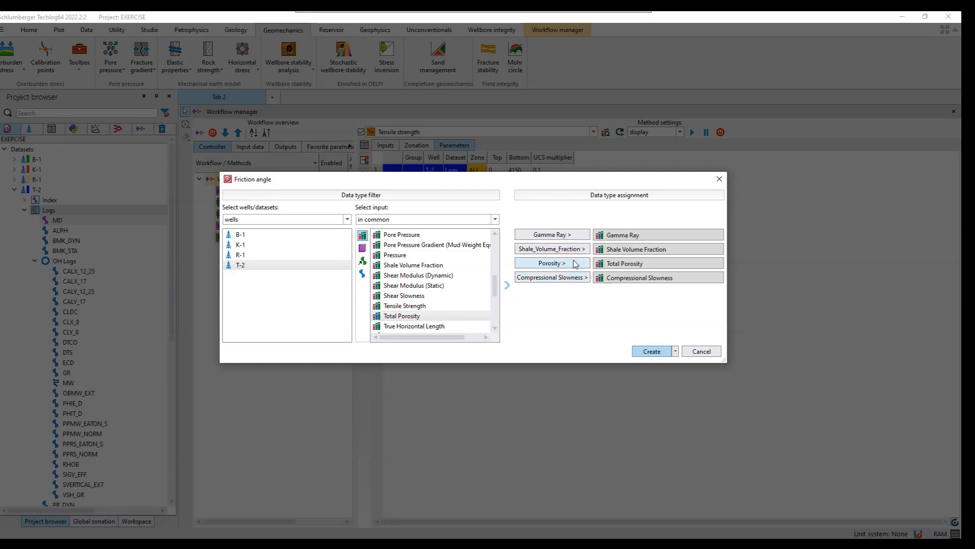
click(646, 352)
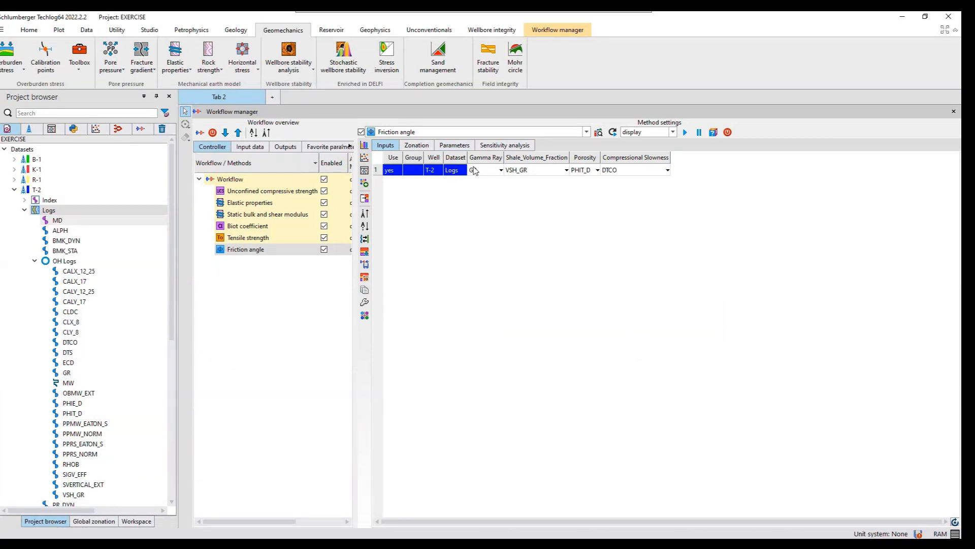
- Check the zonation, choose Shale - Lal (DTCO) as the FANG_method, and run the Friction angle method after reviewing its sensitivity settings
click(423, 147)
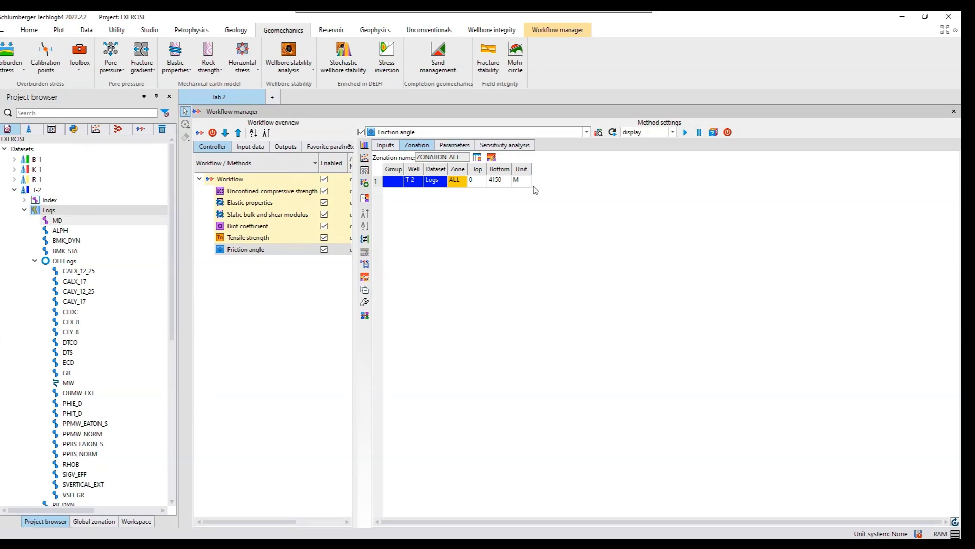
click(451, 145)
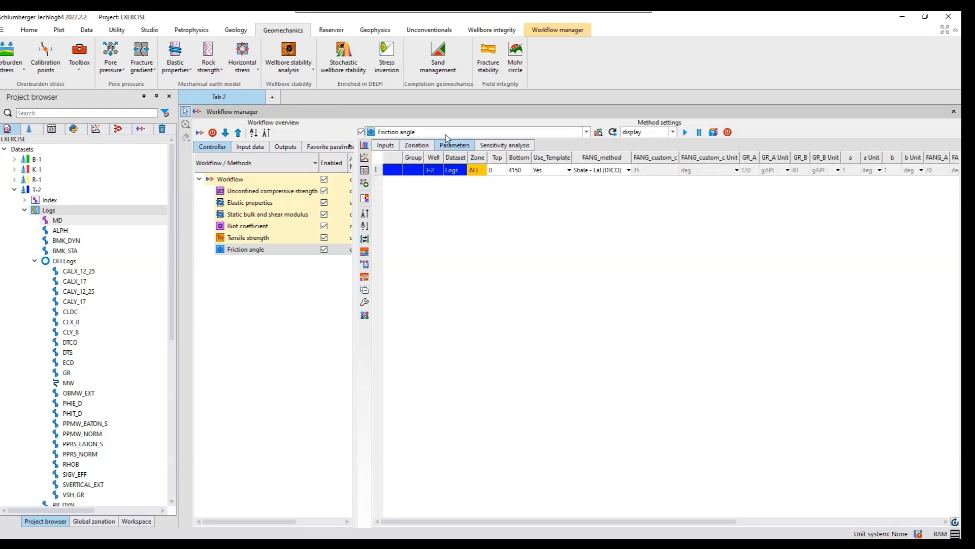
click(622, 170)
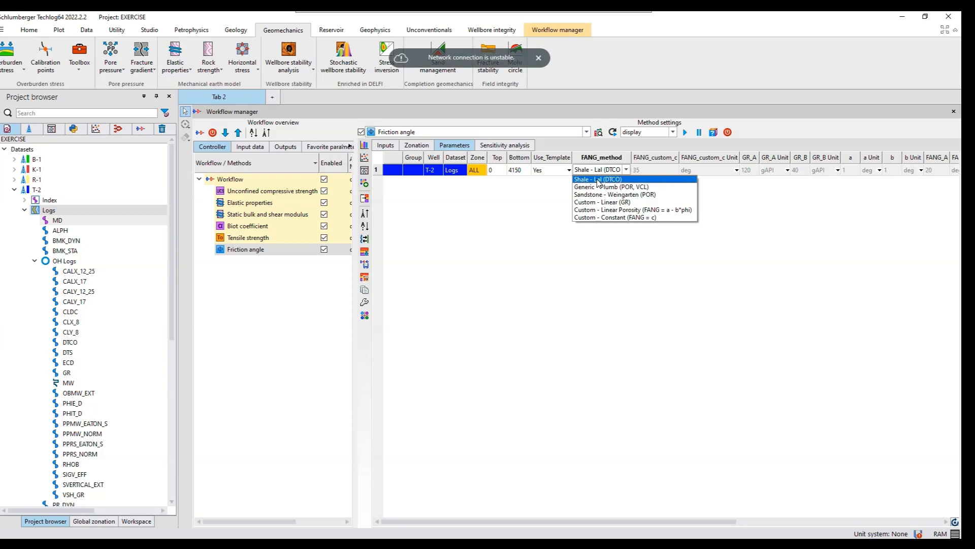
click(599, 179)
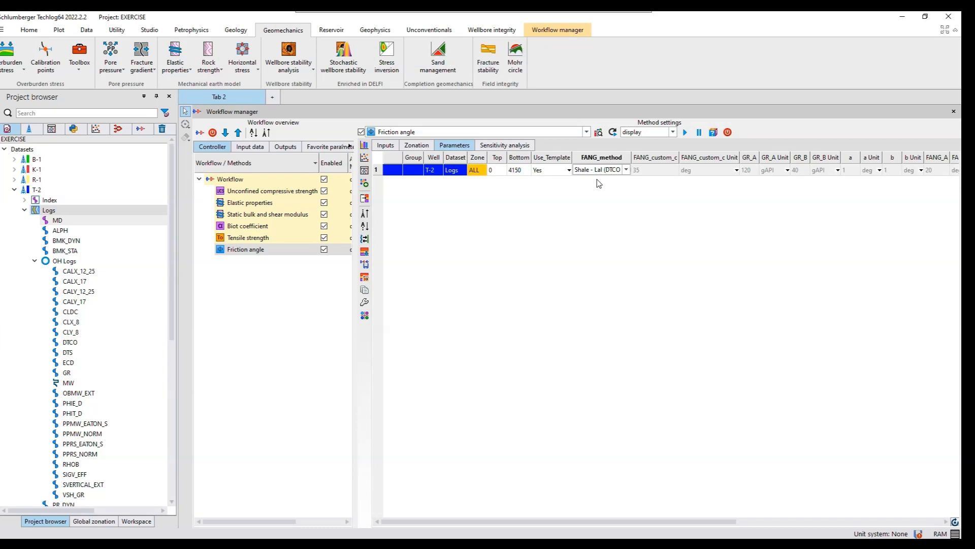
click(528, 149)
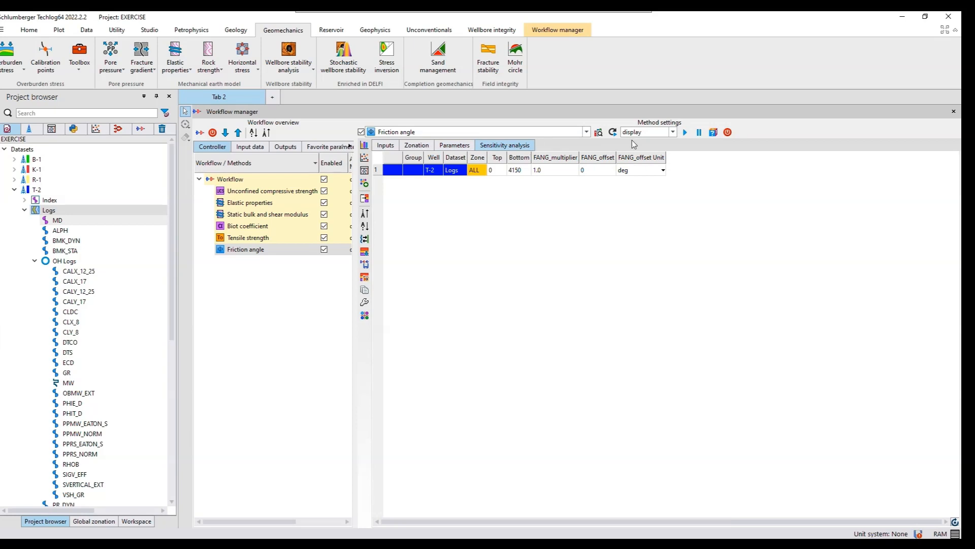
click(685, 132)
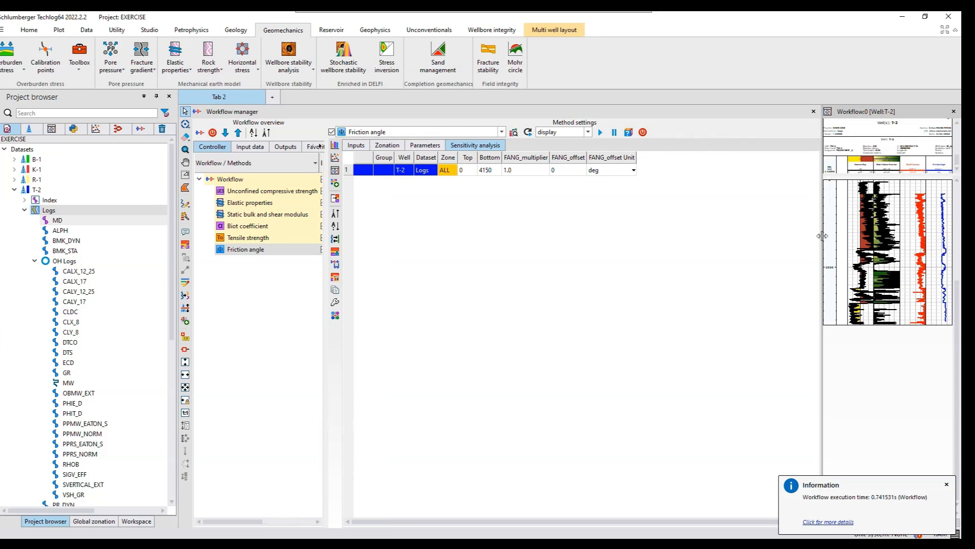
- Enlarge the Workflow layout to examine well T-2's porosity and friction angle curves, and display cursor lines for reading values
drag(824, 240, 604, 231)
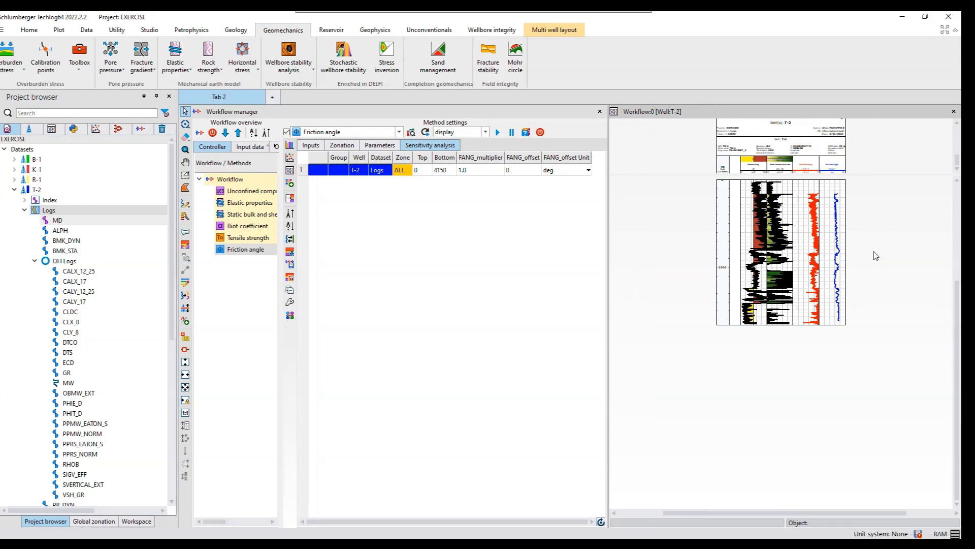
scroll(867, 213, up, 3)
scroll(867, 215, up, 3)
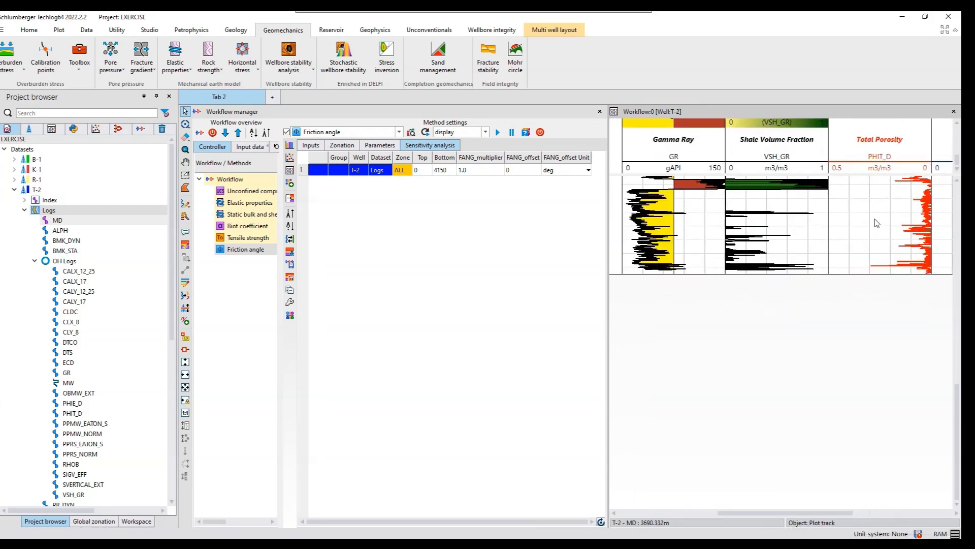
scroll(878, 223, up, 3)
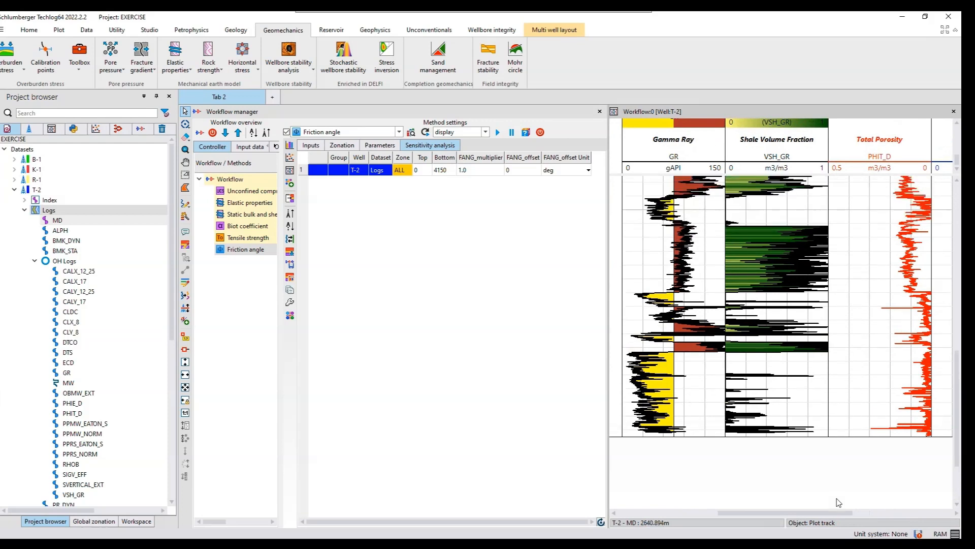
drag(837, 513, 937, 514)
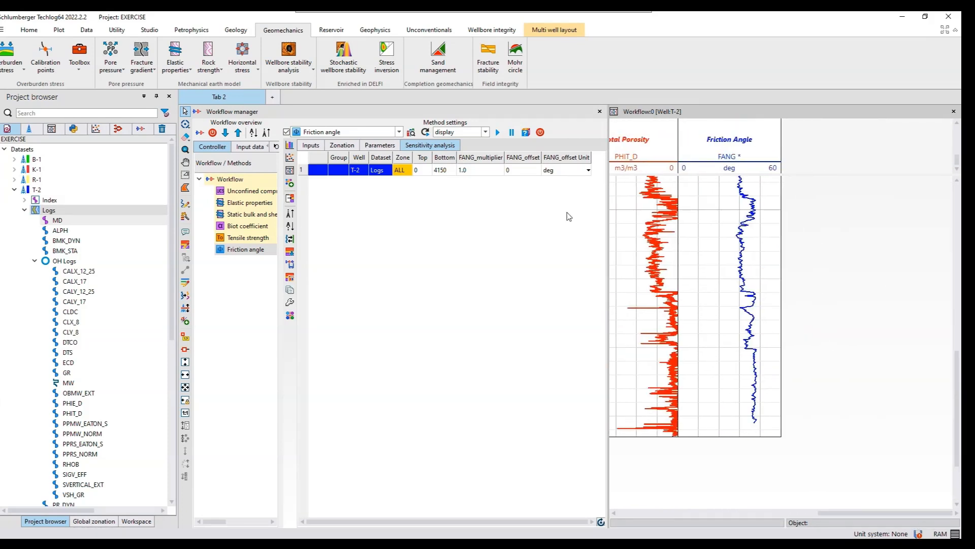
click(186, 350)
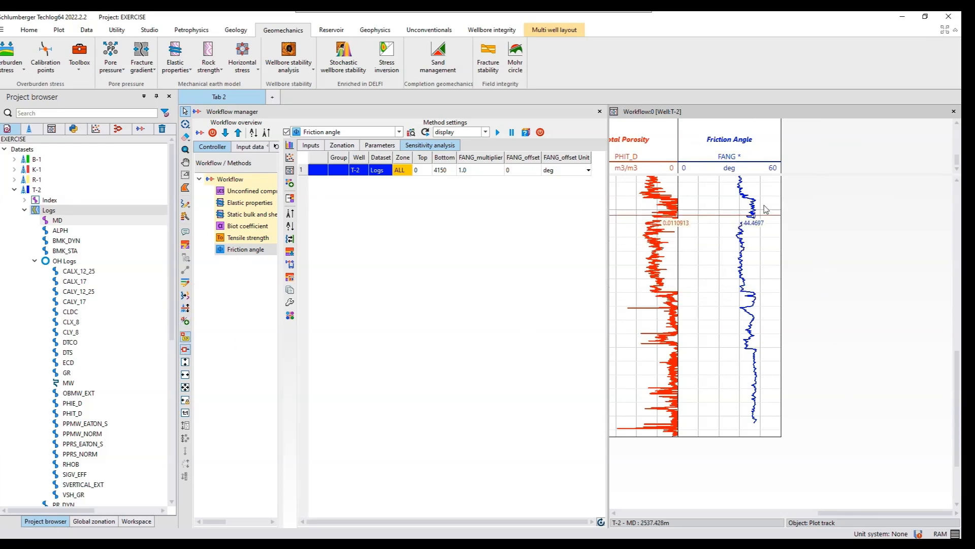
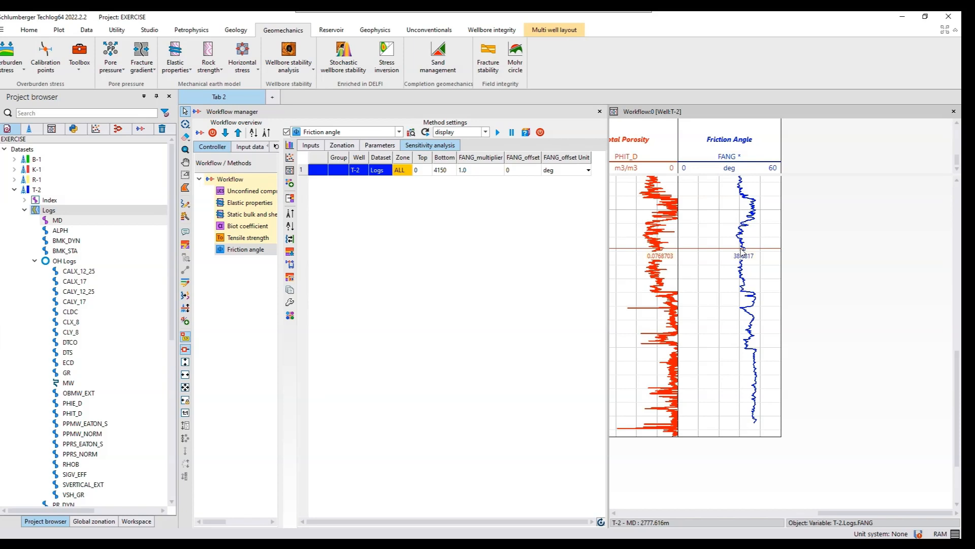
- Save the current work and store well T-2's computed friction angle curve as the variable FANG
key(ctrl+s)
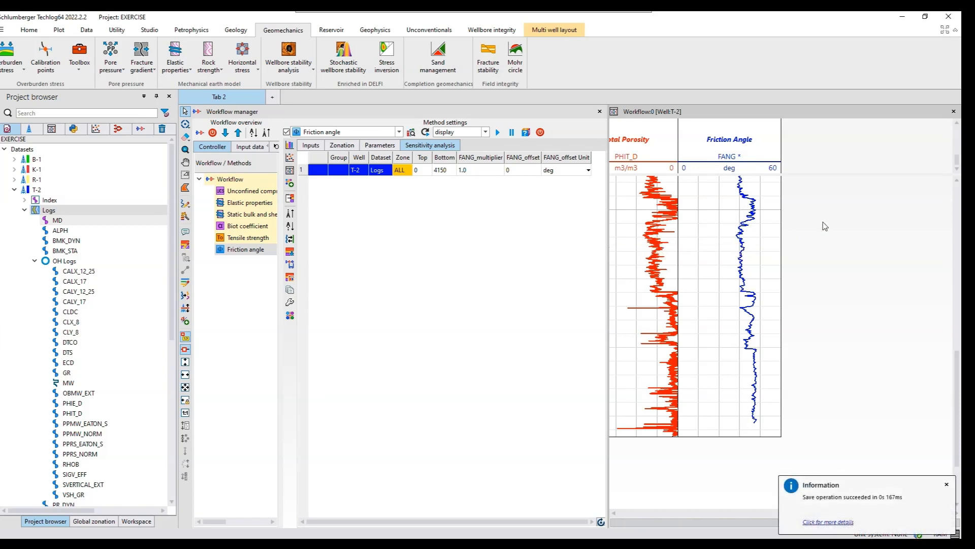
click(740, 162)
right_click(740, 163)
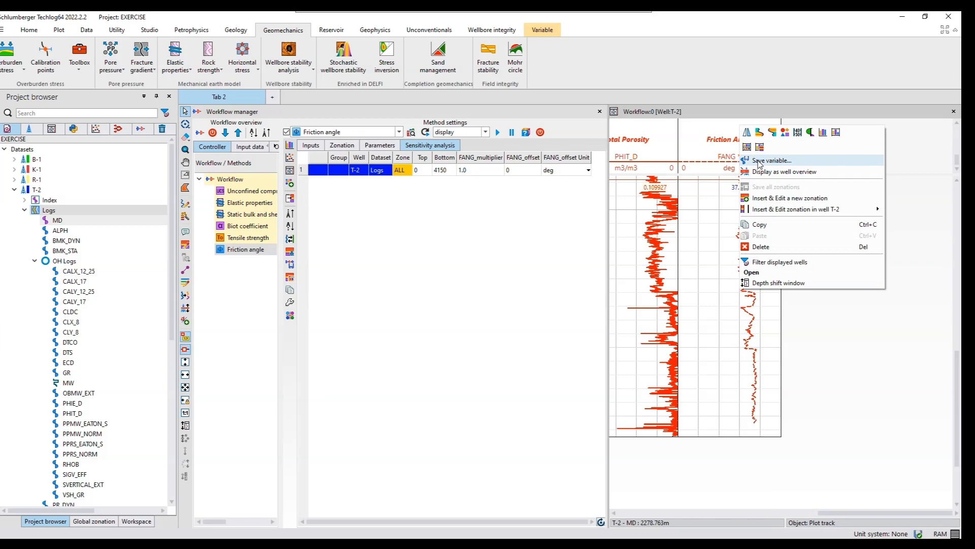
click(759, 160)
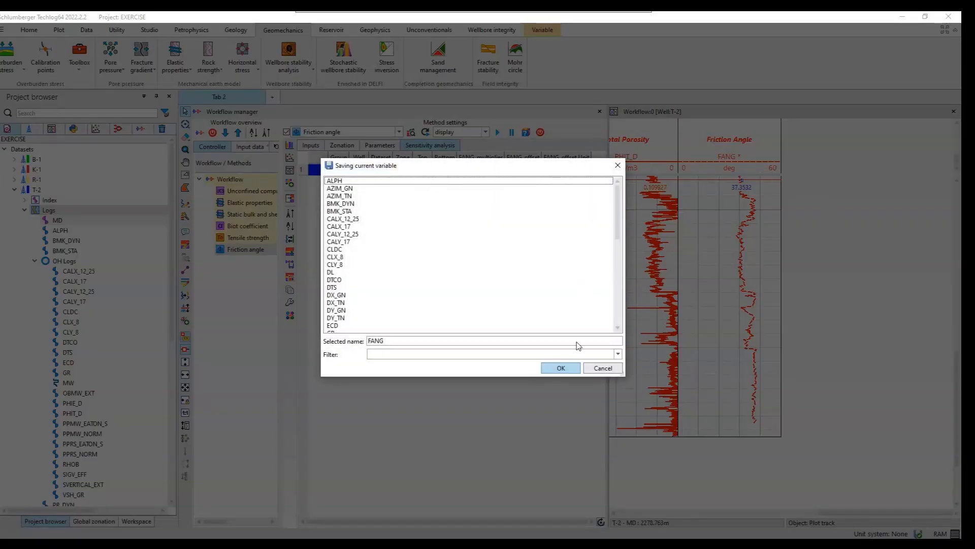
click(568, 371)
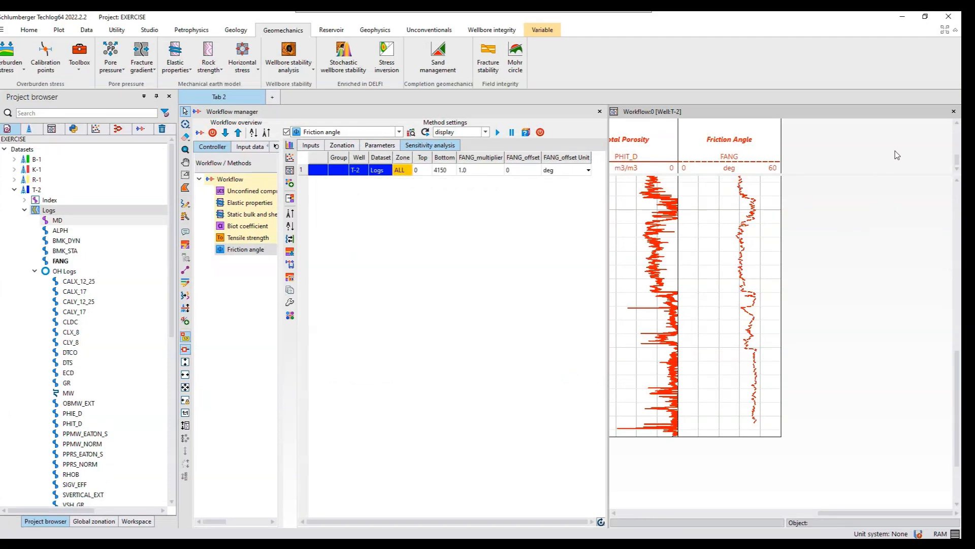
- Close the Workflow layout without saving it and create a Cohesion from UCS and Friction angle method with Friction Angle and Unconfined Compressive Strength as inputs
click(954, 112)
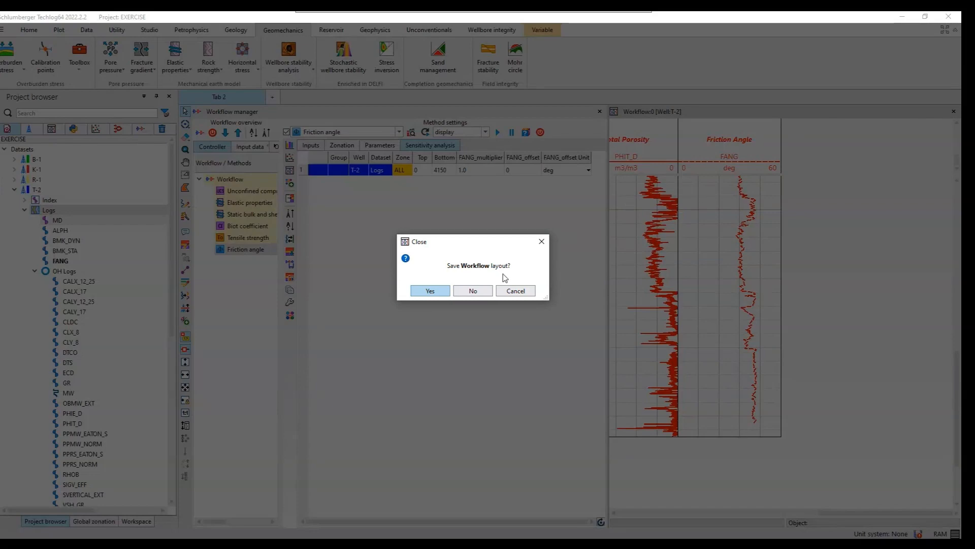
click(484, 291)
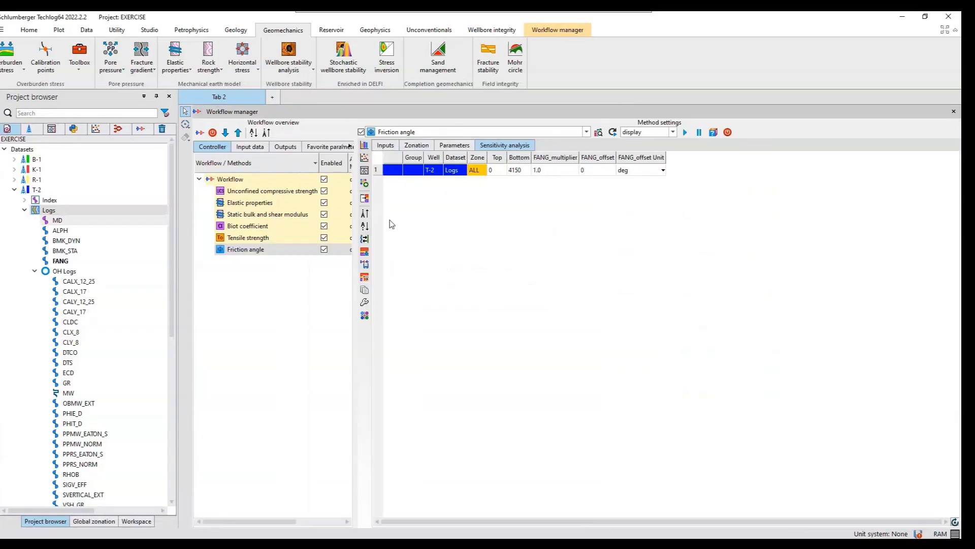
click(217, 71)
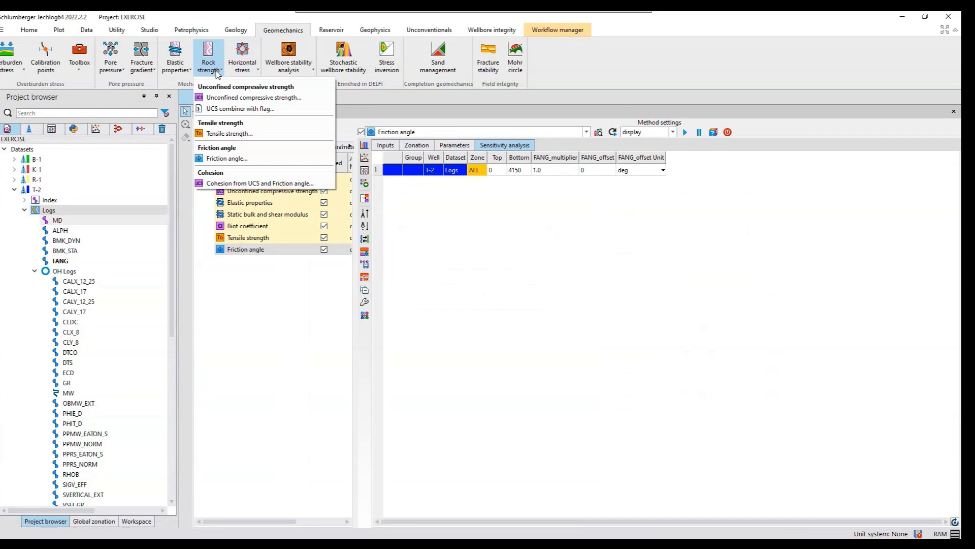
click(250, 183)
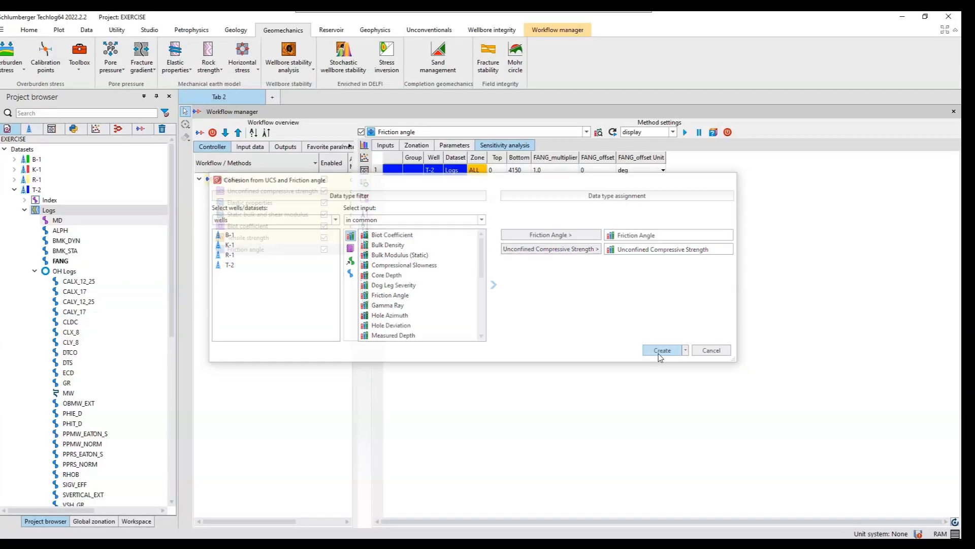
click(660, 352)
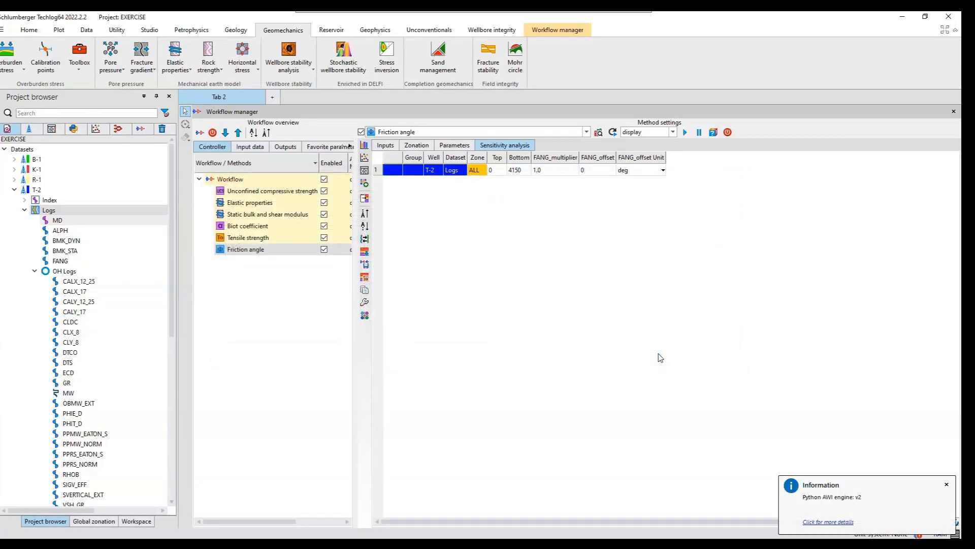
- Check the cohesion method's zonation, inputs and parameters for well T-2, and run the method
click(417, 145)
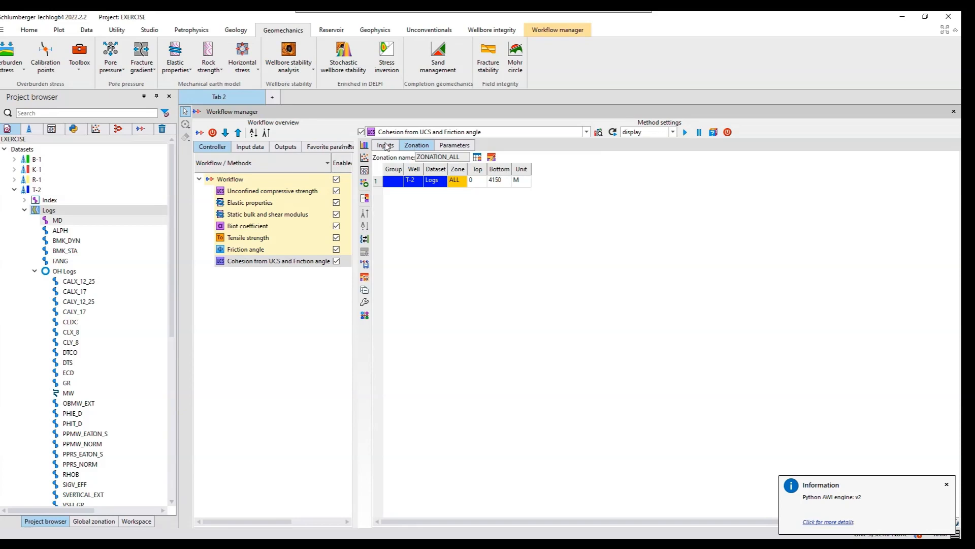
click(385, 146)
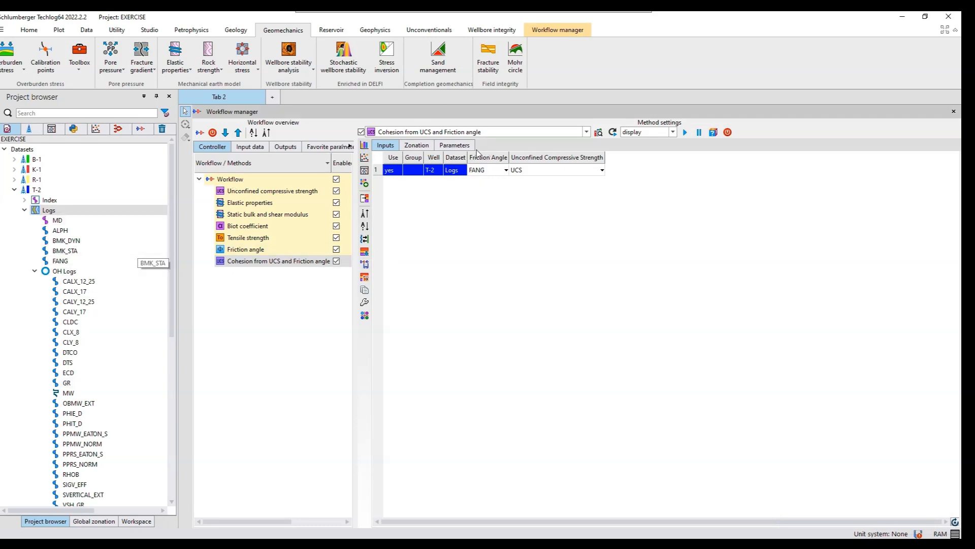
click(455, 146)
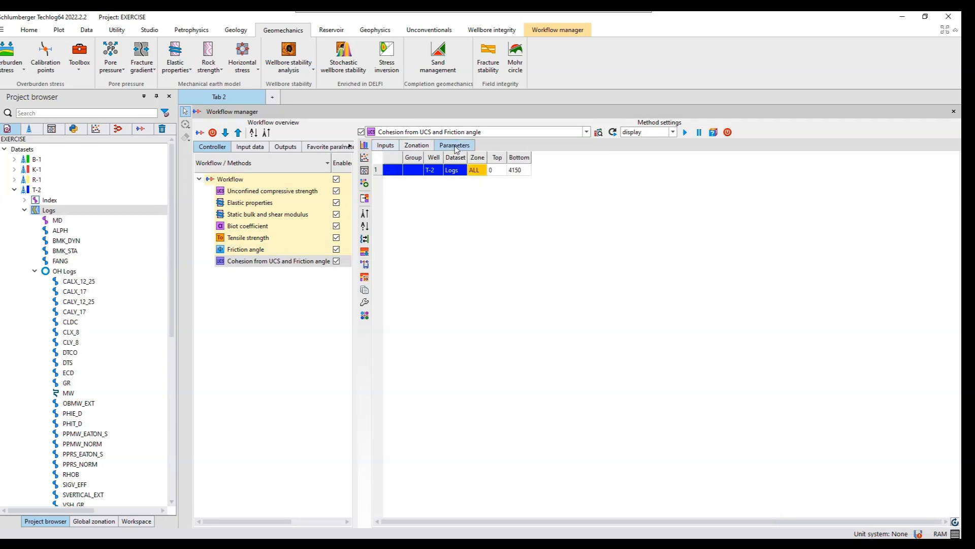
click(685, 133)
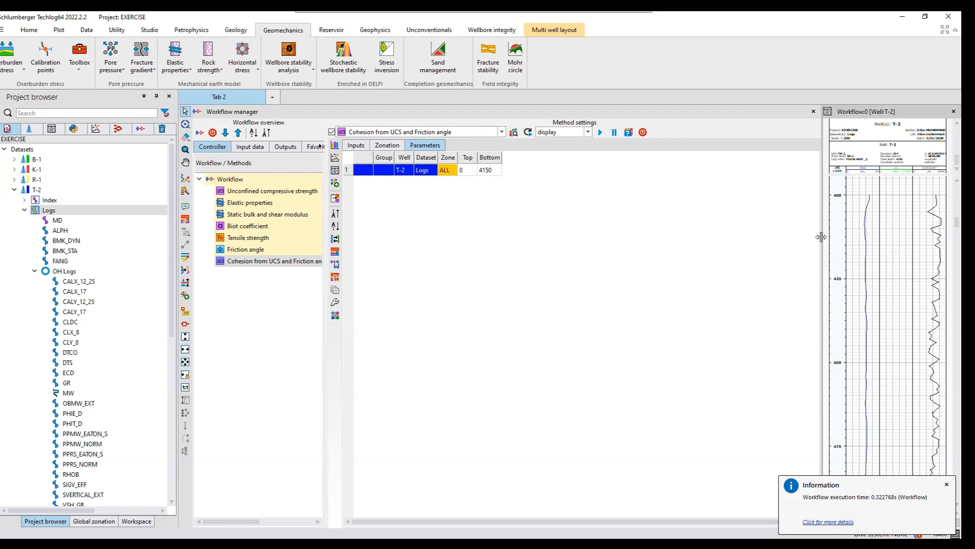
- Enlarge the Workflow layout to examine the results and save well T-2's computed cohesion curve as the variable COHESION
drag(822, 237, 624, 234)
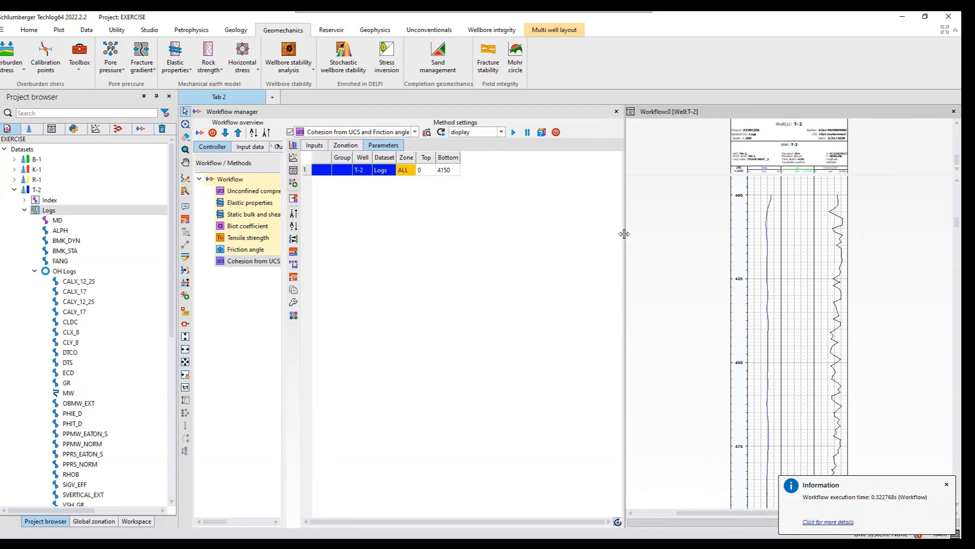
scroll(838, 300, down, 5)
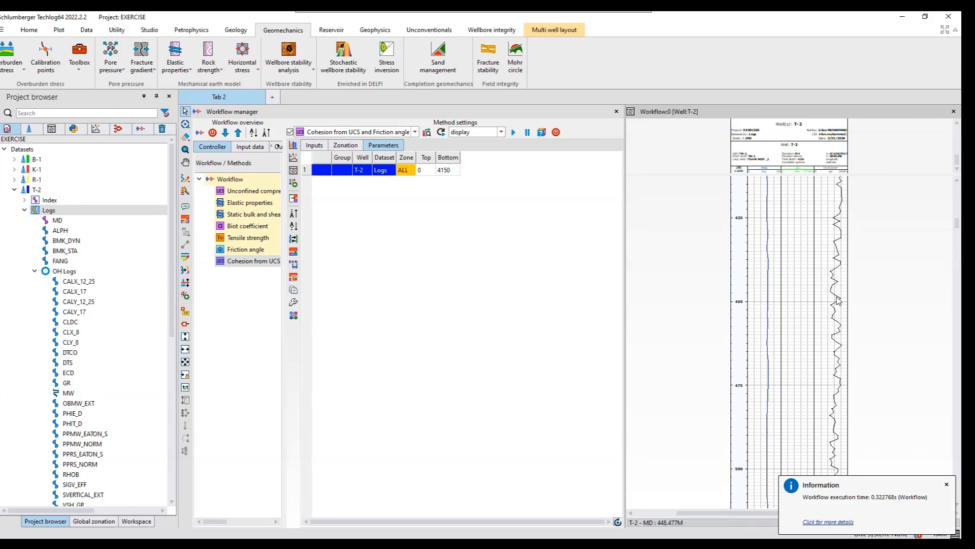
scroll(837, 301, down, 12)
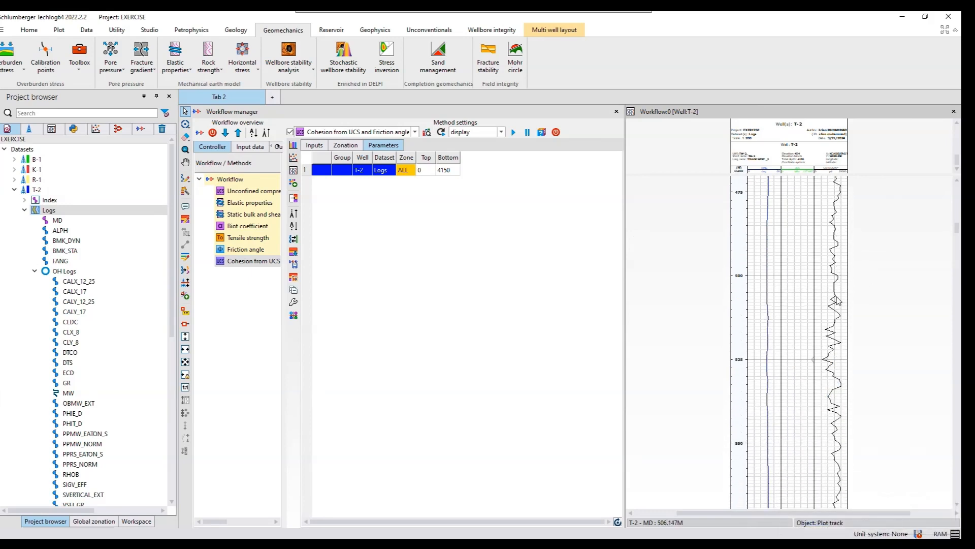
scroll(837, 300, down, 6)
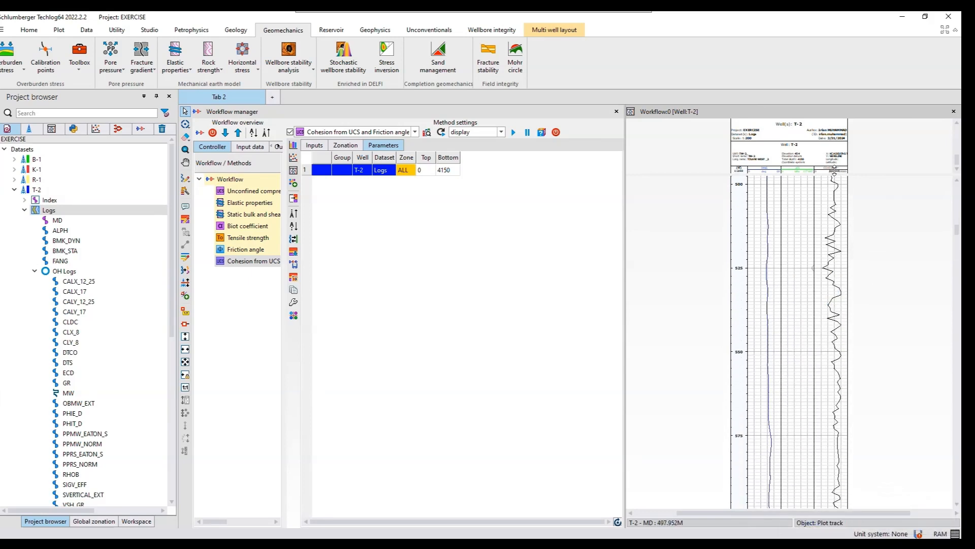
click(836, 174)
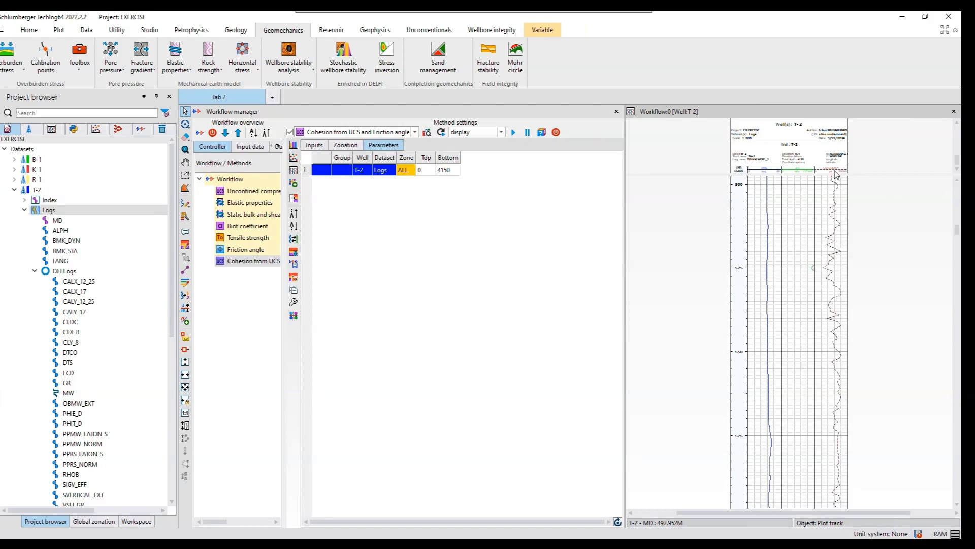
right_click(836, 174)
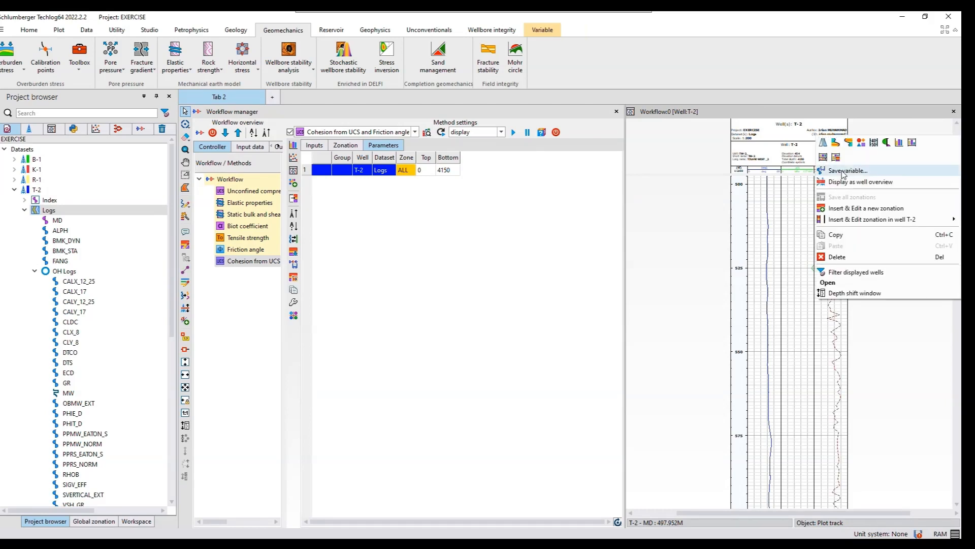
click(843, 172)
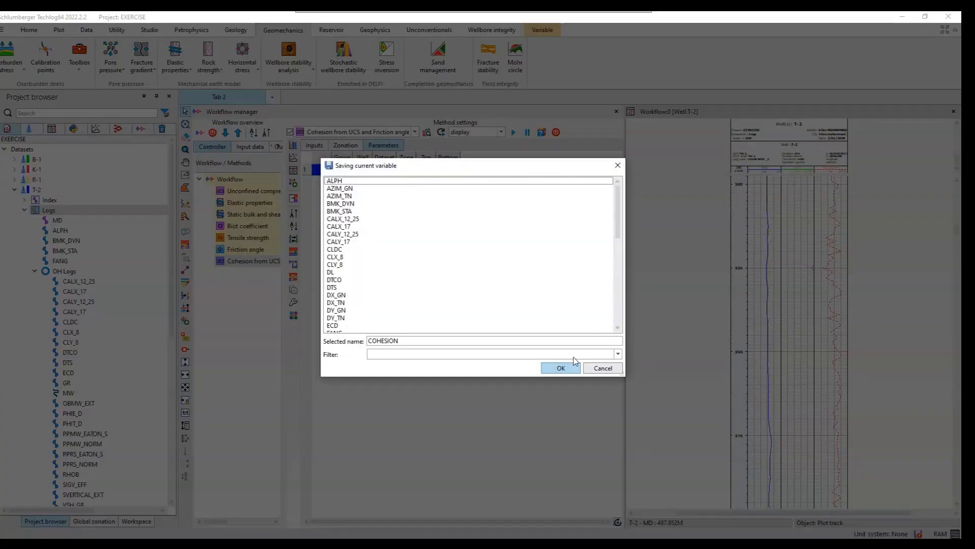
click(566, 368)
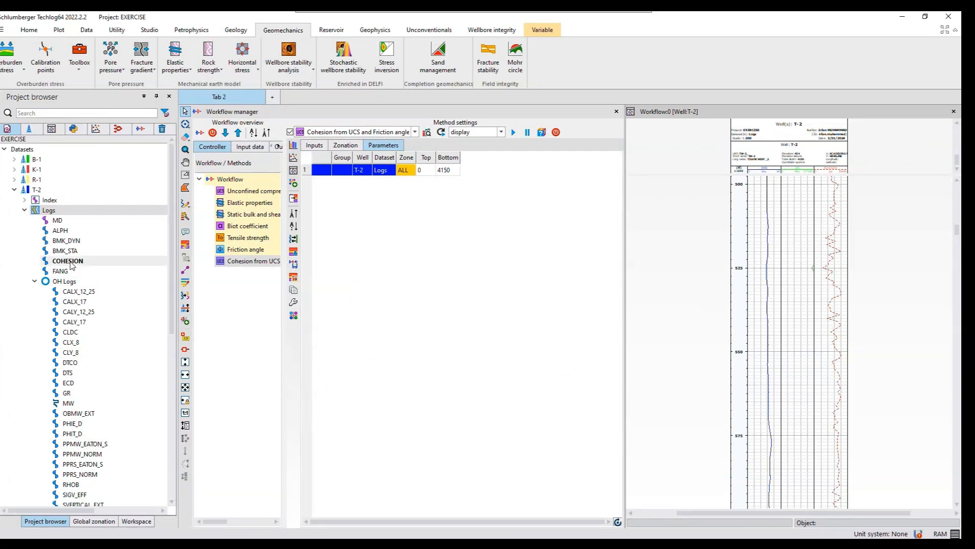
- Group T-2's ALPH, COHESION, FANG, TSTR, UCS and the dynamic and static BMK, PR, SMG and YME logs under the name Elastic Properties
click(35, 281)
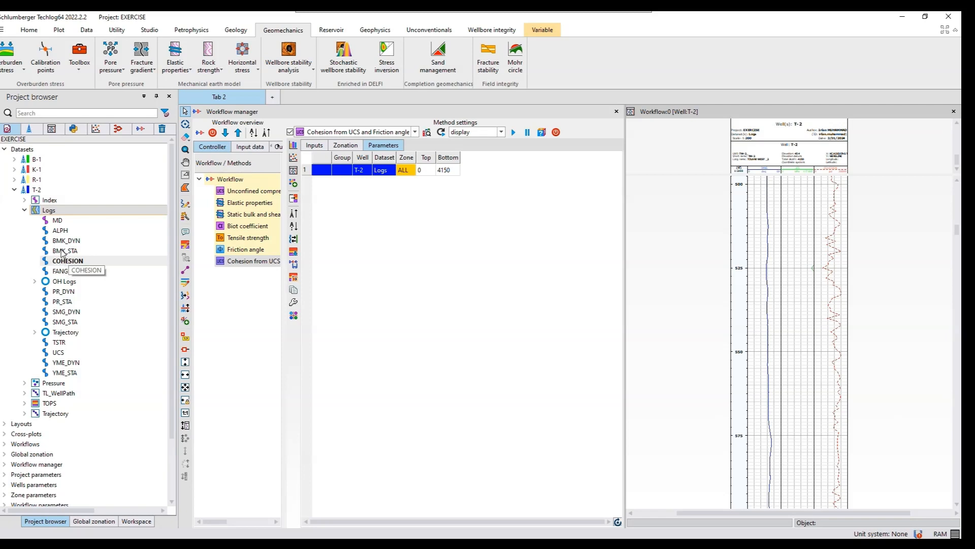
click(66, 231)
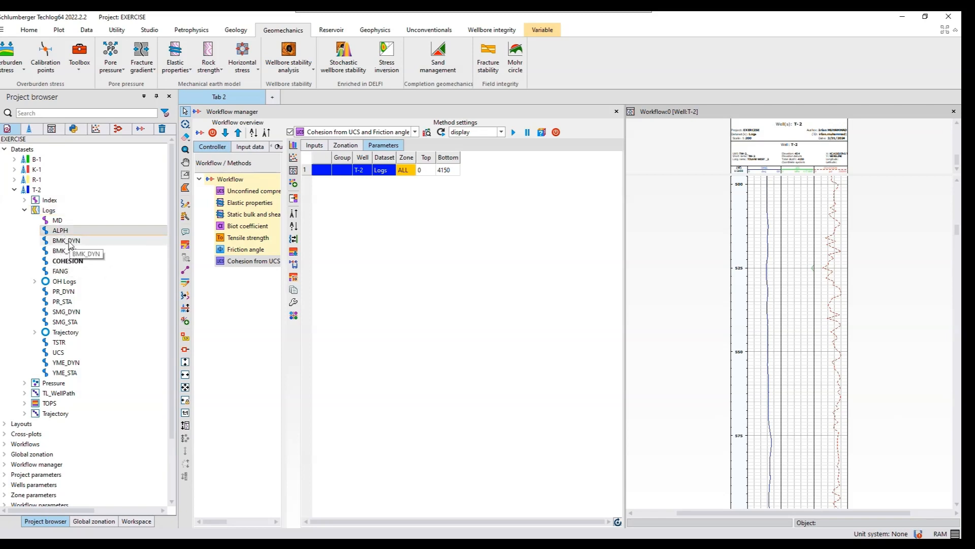
ctrl+click(69, 243)
ctrl+click(64, 251)
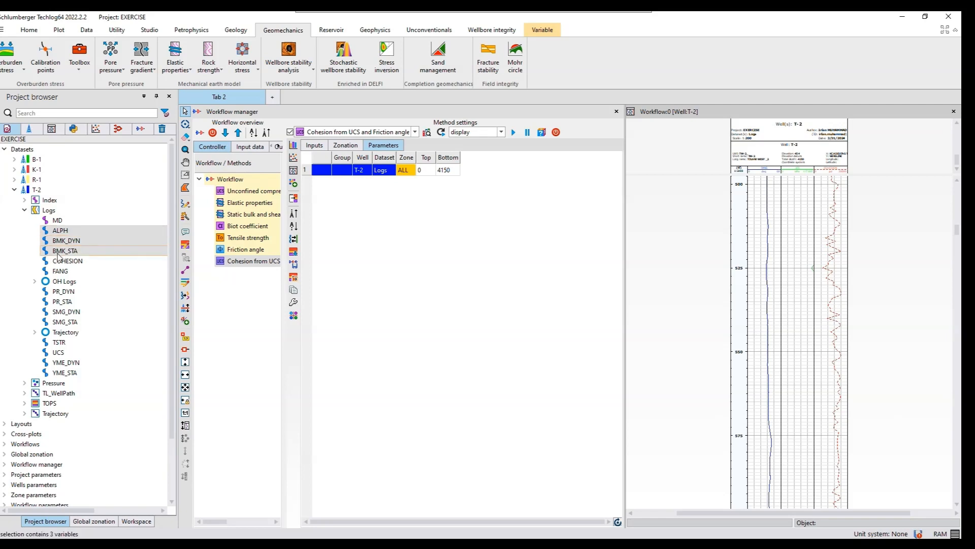
ctrl+click(60, 261)
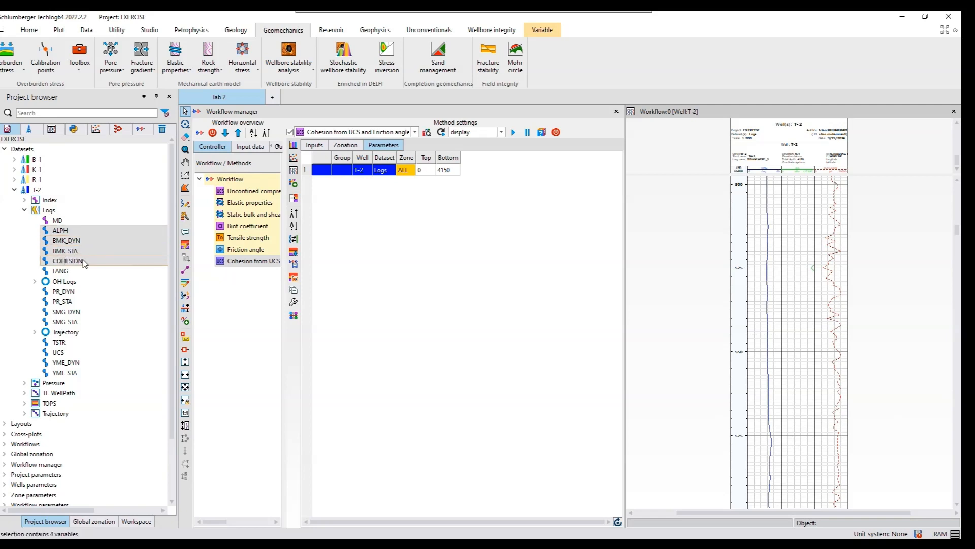
ctrl+click(60, 271)
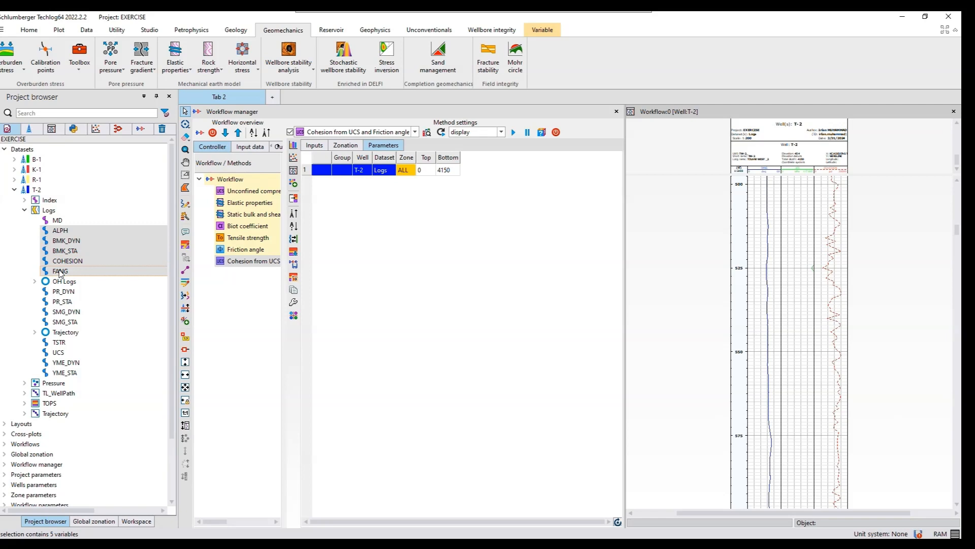
ctrl+click(61, 293)
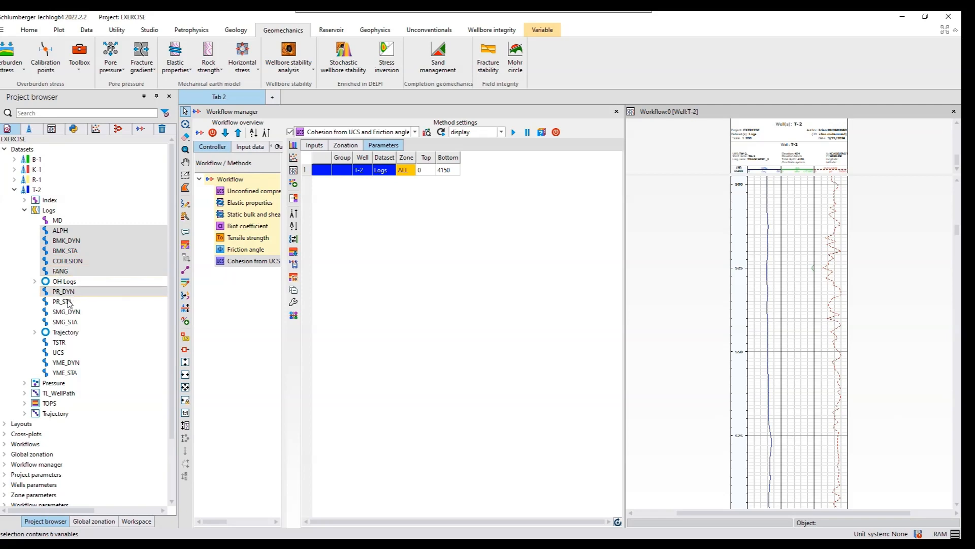
ctrl+click(70, 302)
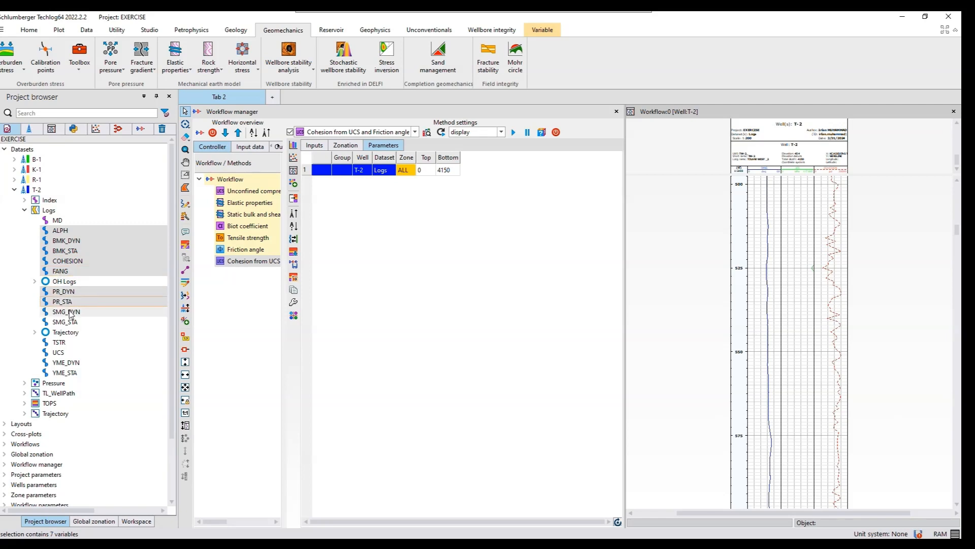
ctrl+click(70, 312)
ctrl+click(64, 323)
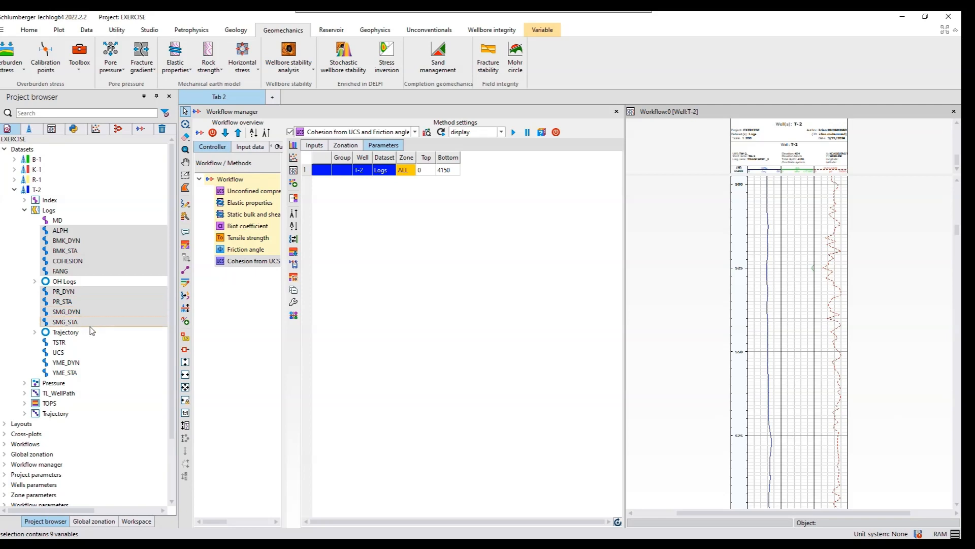
ctrl+click(65, 345)
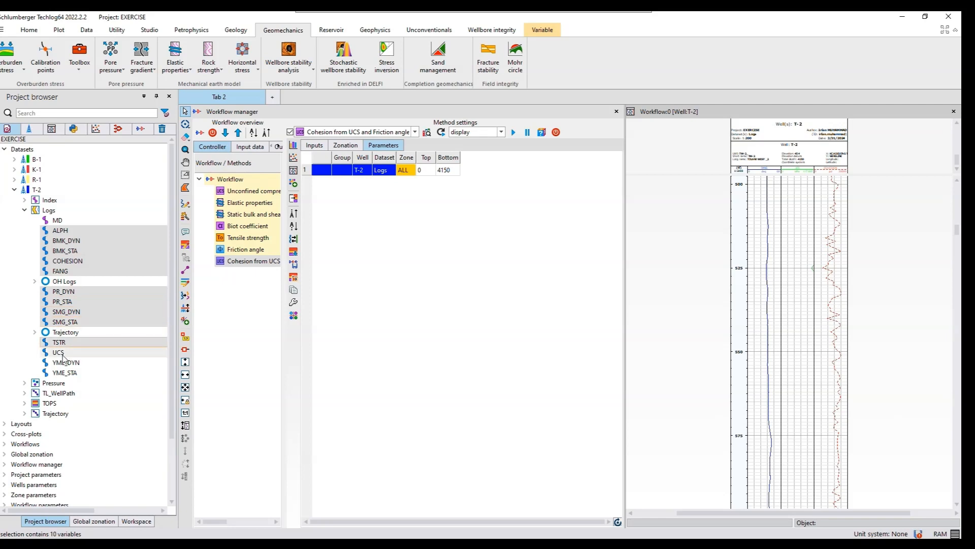
ctrl+click(62, 354)
ctrl+click(70, 365)
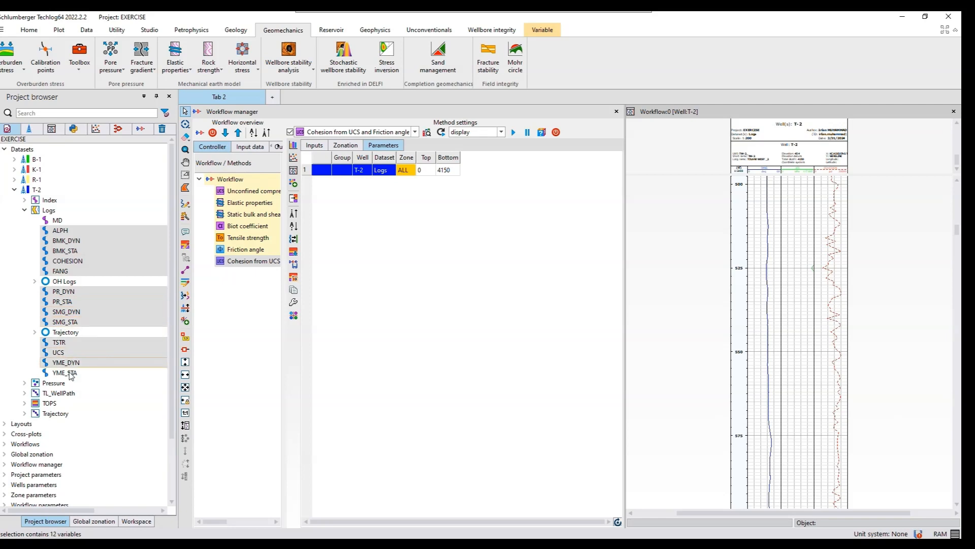
ctrl+click(70, 375)
ctrl+click(70, 373)
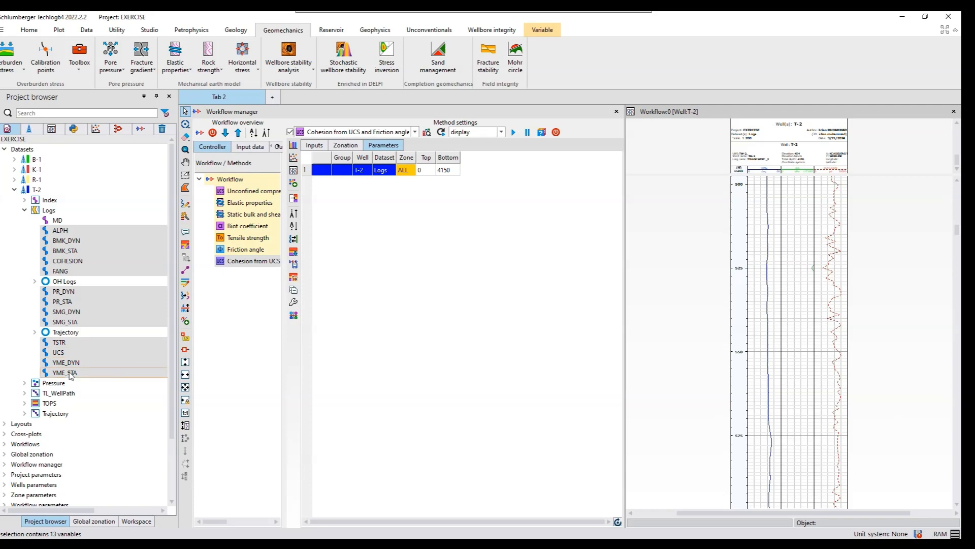
right_click(70, 374)
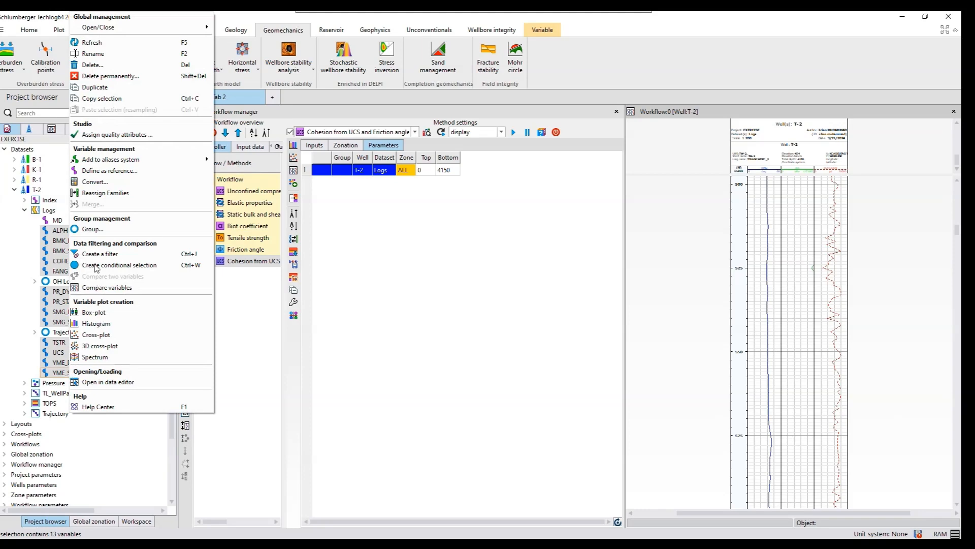
click(95, 229)
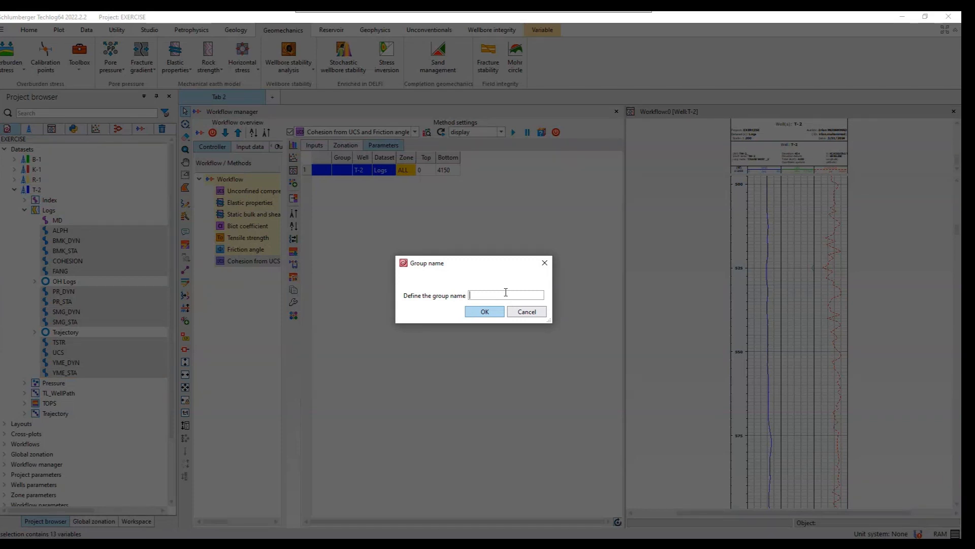
text(Elastic Properties)
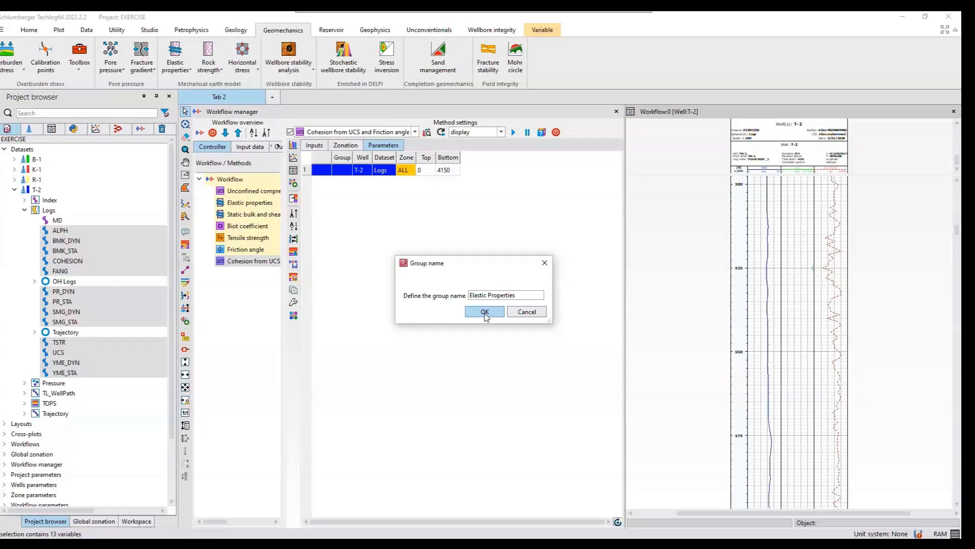
click(485, 311)
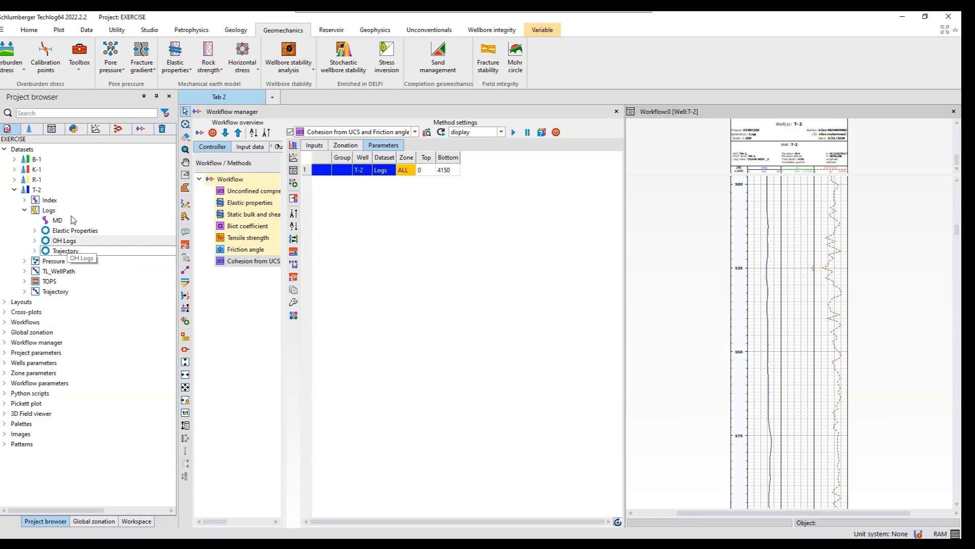
- Close the Workflow layout showing the cohesion results without saving it
click(954, 112)
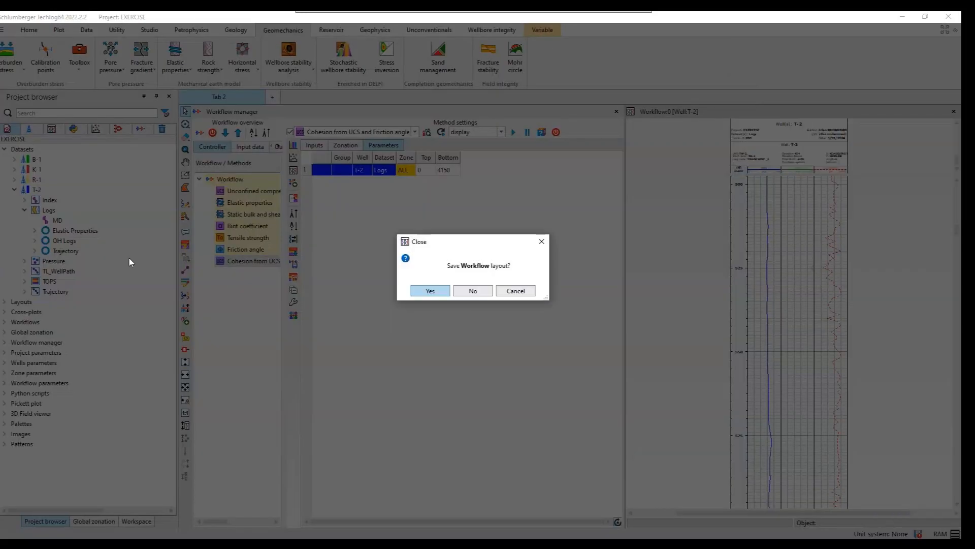
click(467, 294)
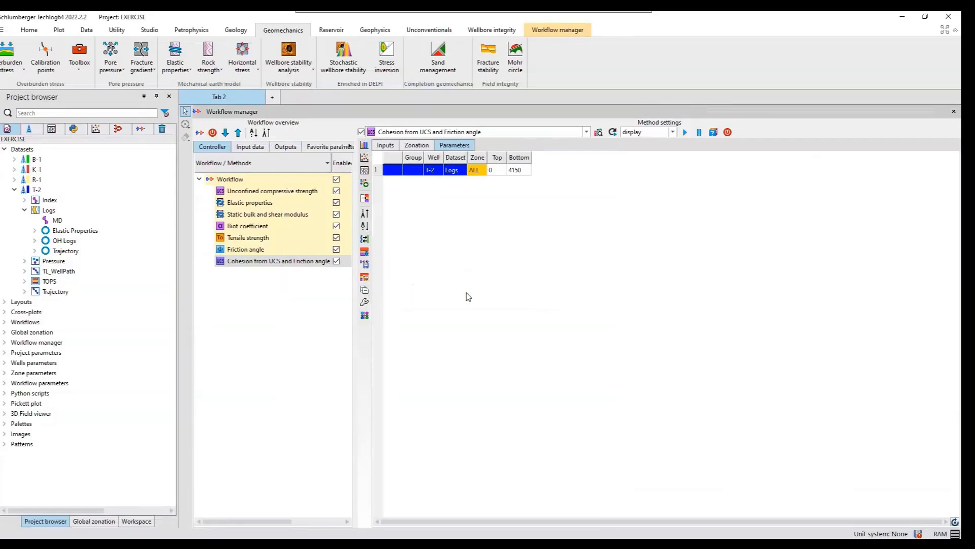